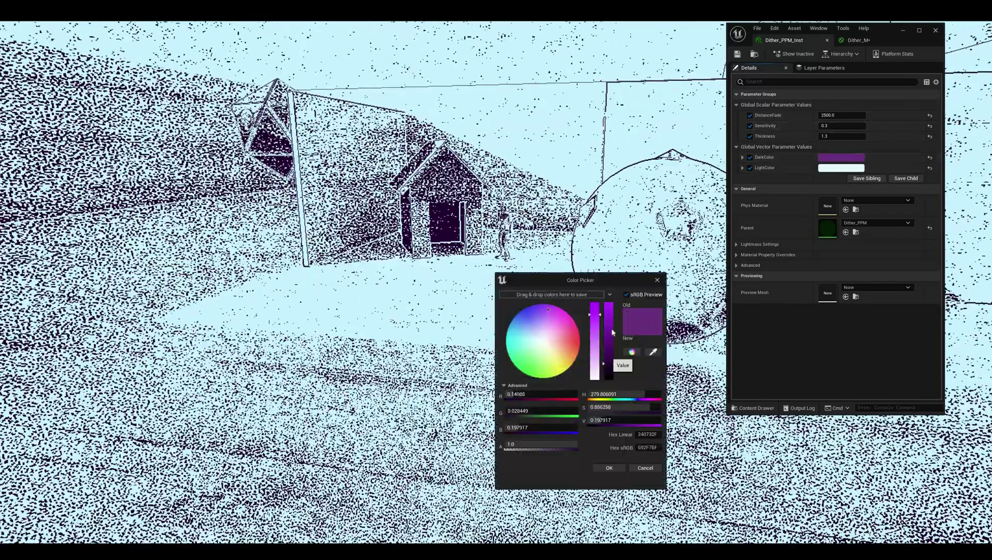
- Brighten the DarkColor parameter to a vivid purple with value about 0.87 and darken LightColor to a dark grey
click(609, 329)
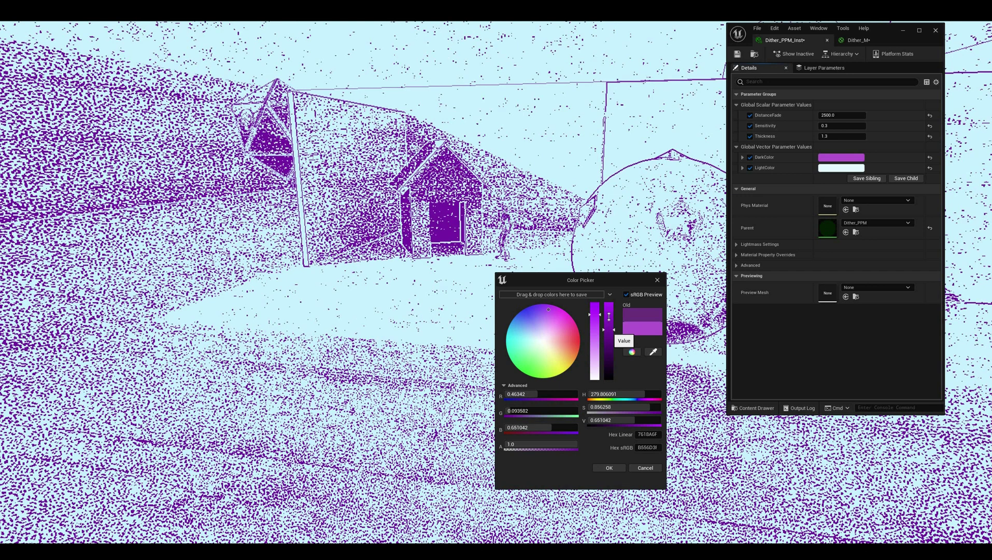
drag(603, 324, 605, 313)
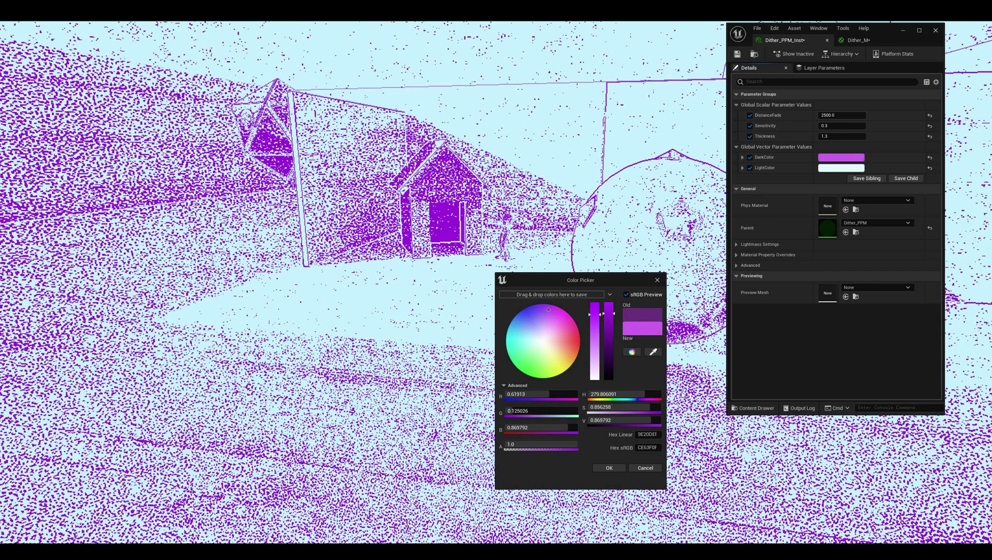
click(832, 172)
click(836, 167)
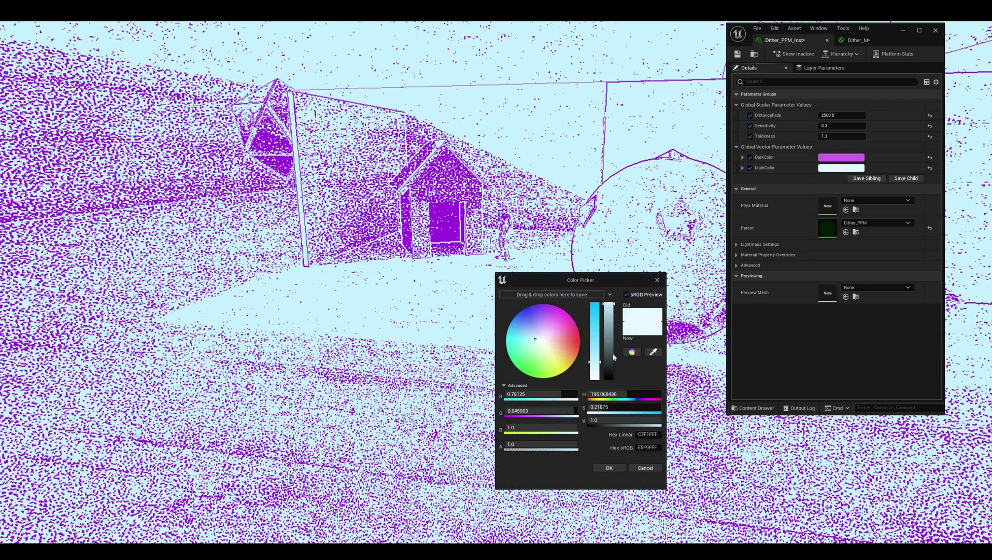
click(608, 370)
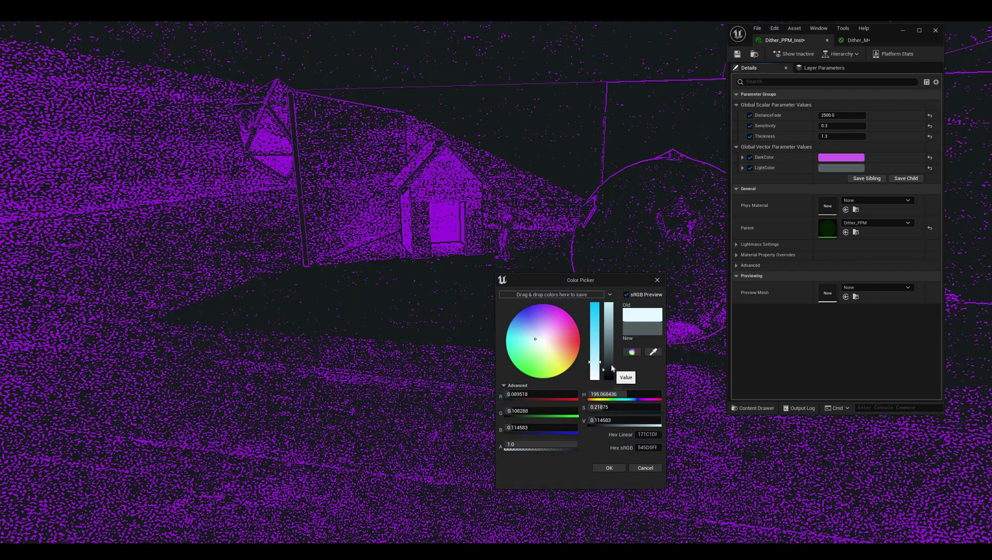
click(607, 365)
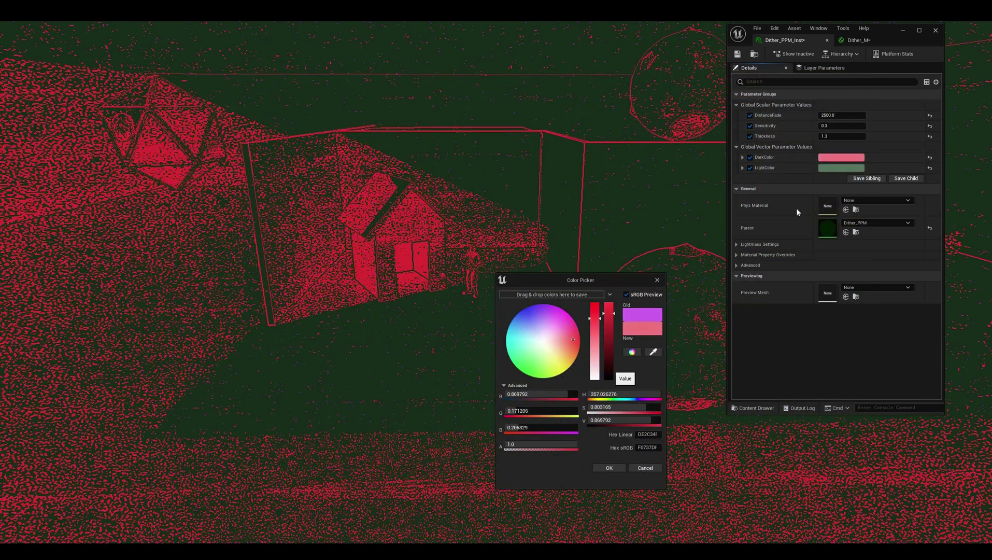
- Darken the DarkColor parameter to a deep red and change LightColor to a light pinkish grey
click(609, 369)
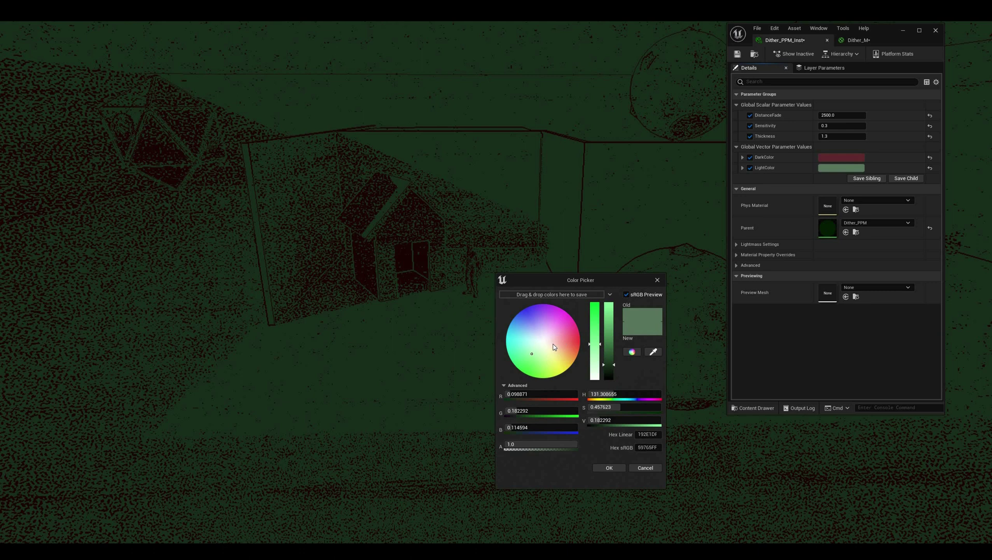
click(595, 355)
click(595, 367)
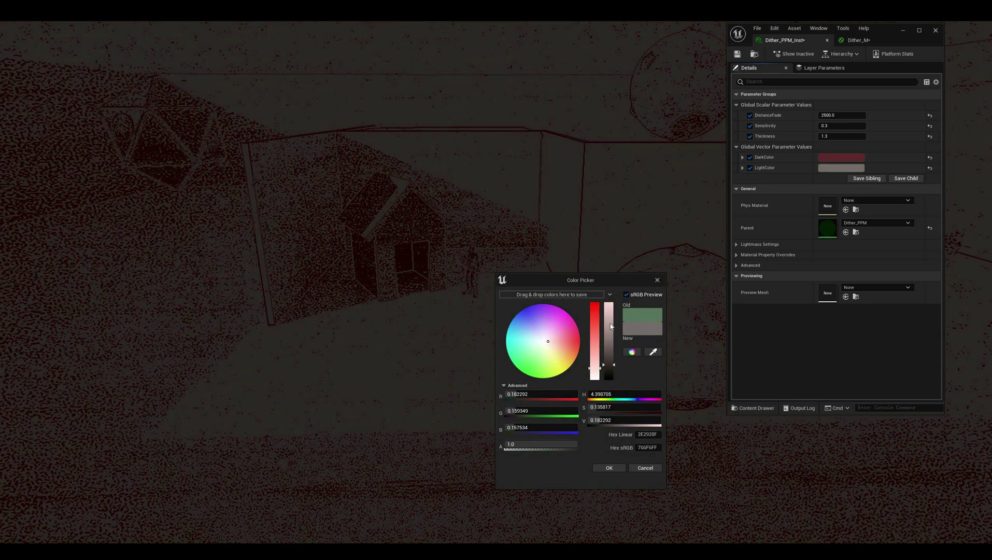
click(610, 327)
click(609, 319)
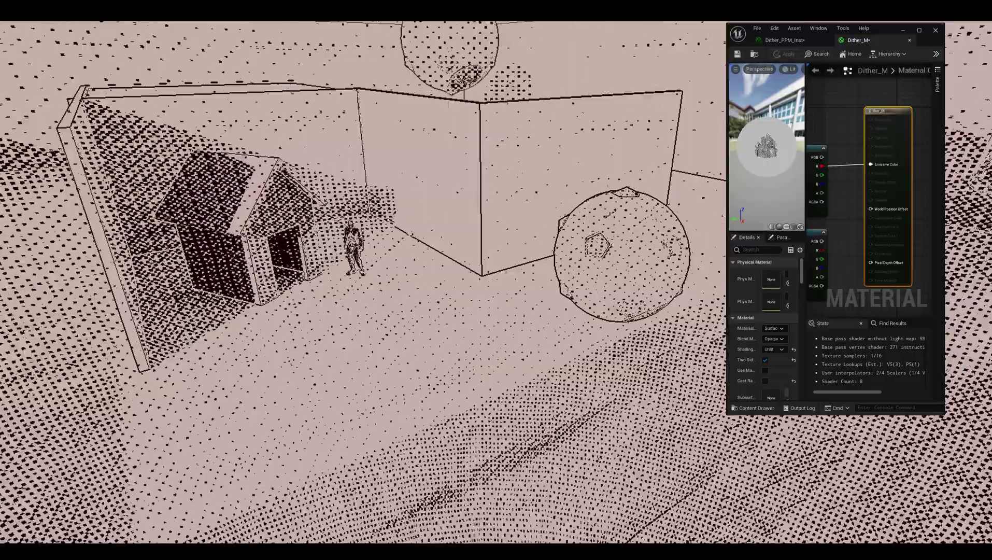
right_drag(363, 280, 498, 280)
key(w)
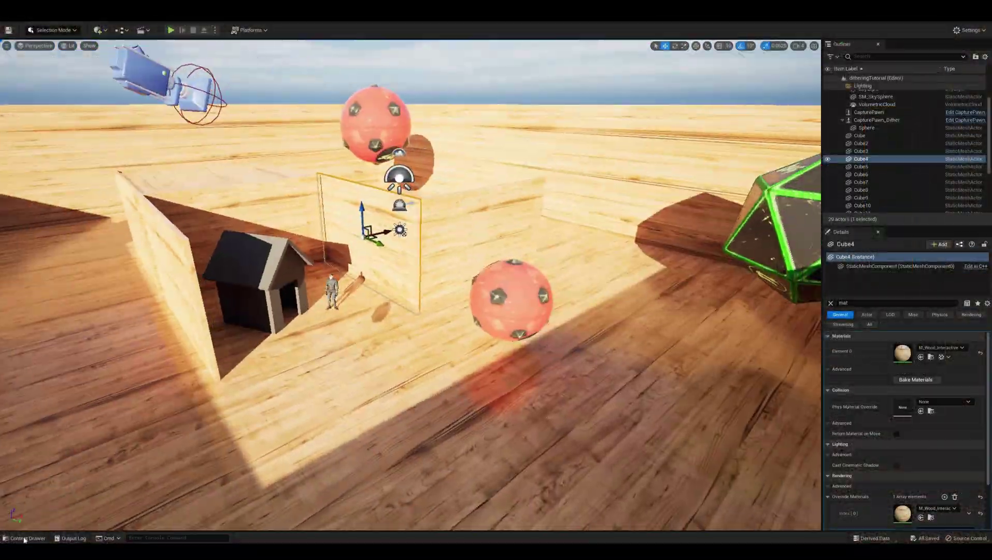
- Create a new material named PPM_Dither in the Dithering assets folder
key(ctrl+space)
right_click(336, 378)
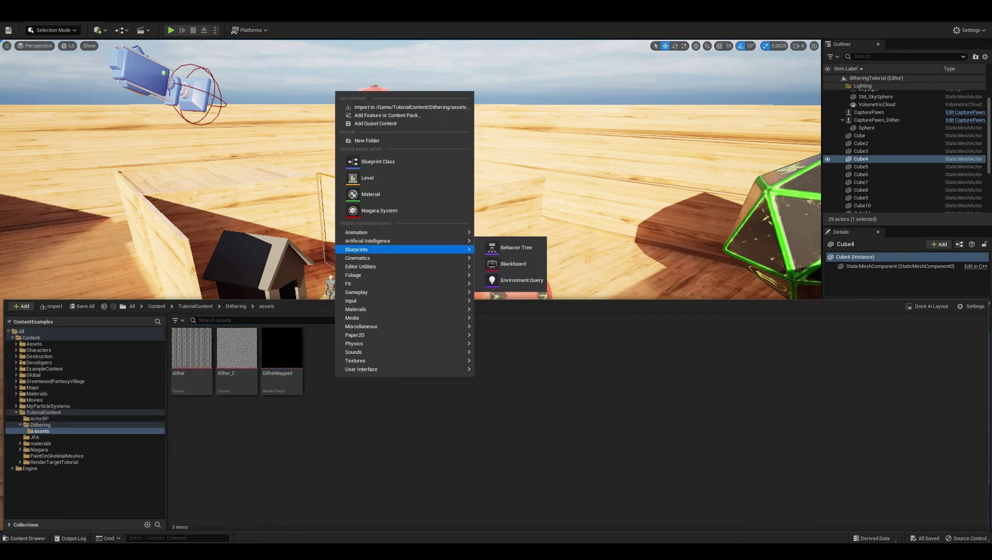
click(390, 195)
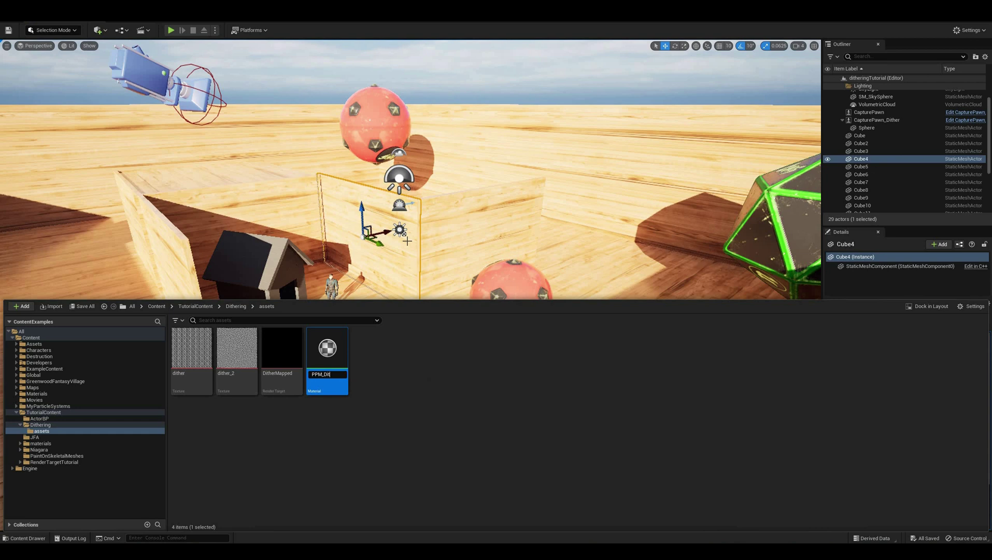
text(PPM_Dither)
key(Return)
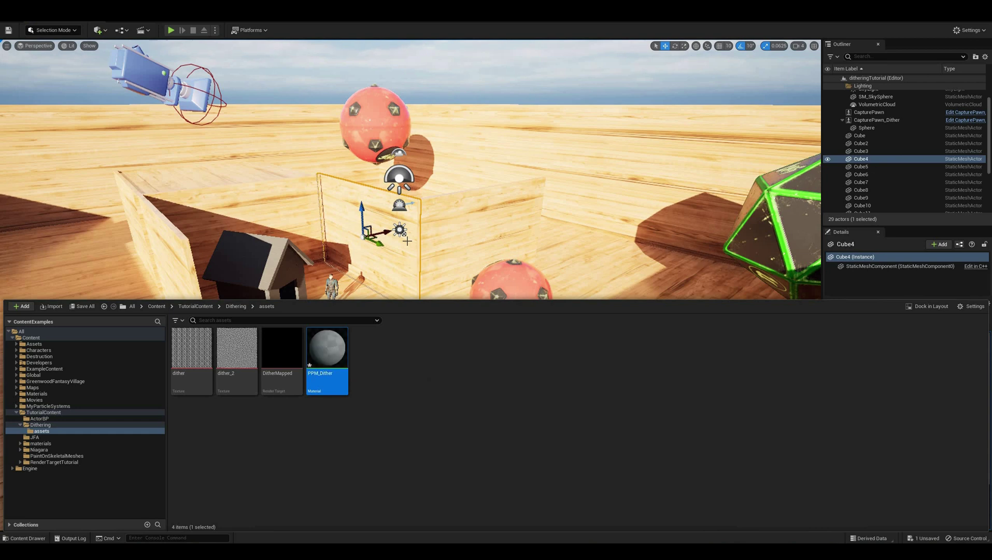
- Open the PPM_Dither material for editing and set its Material Domain to Post Process
click(844, 46)
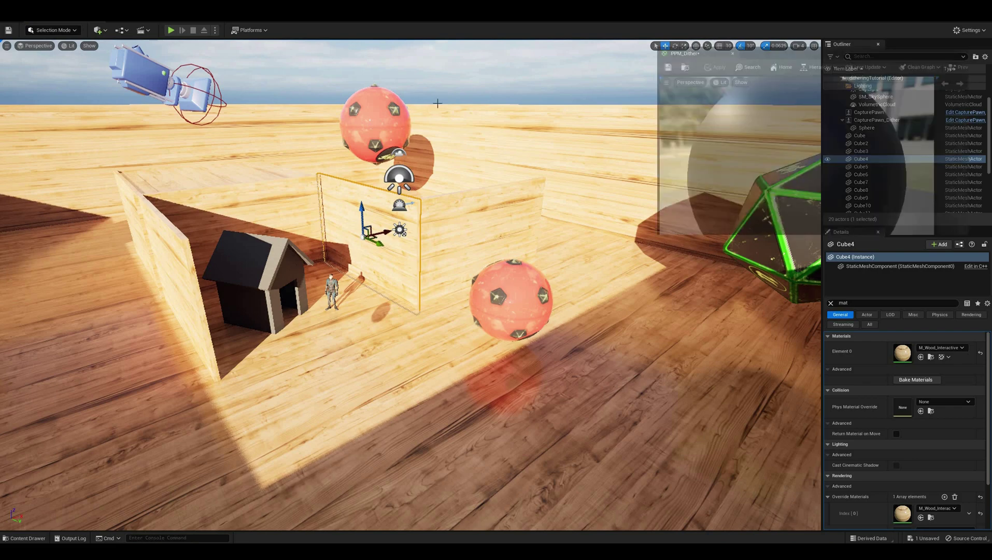
double_click(546, 184)
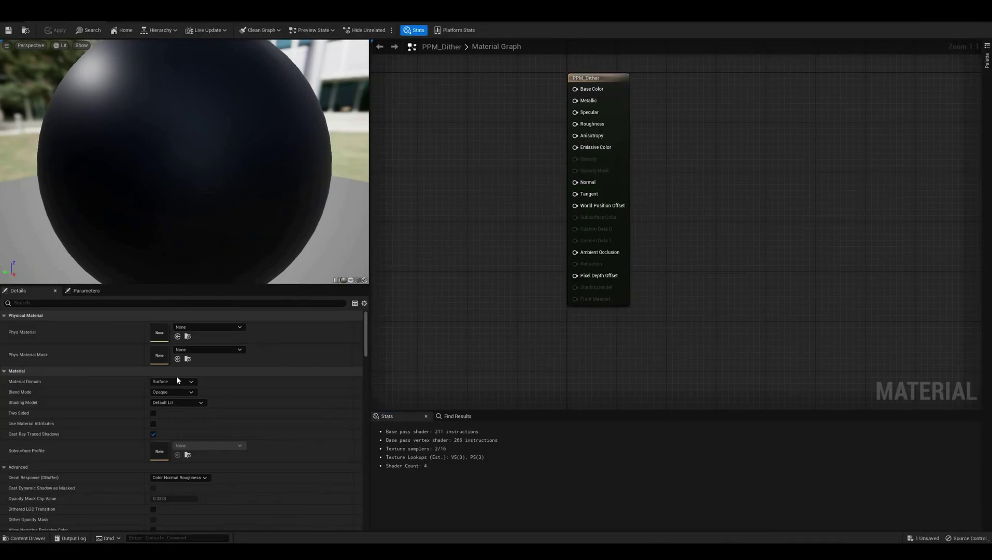
click(179, 381)
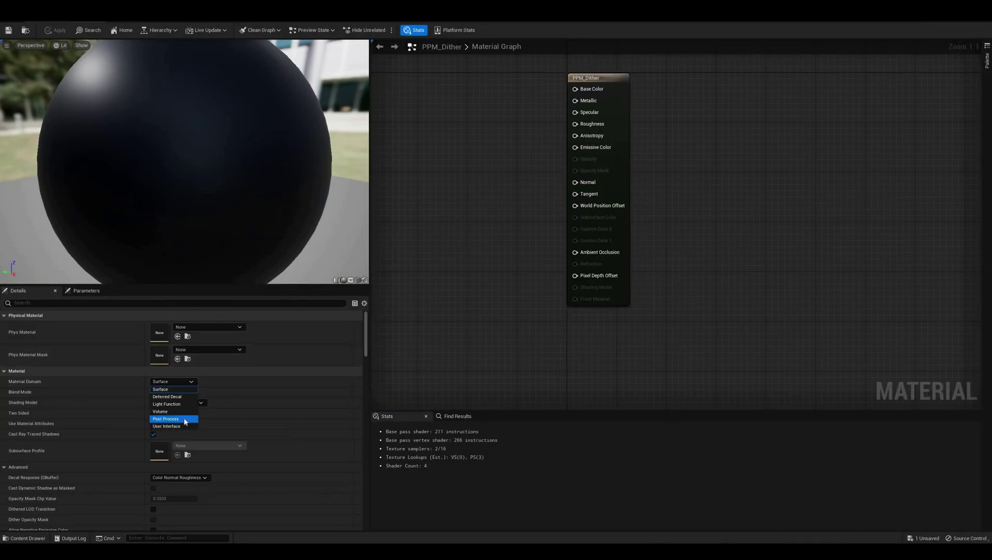
click(184, 419)
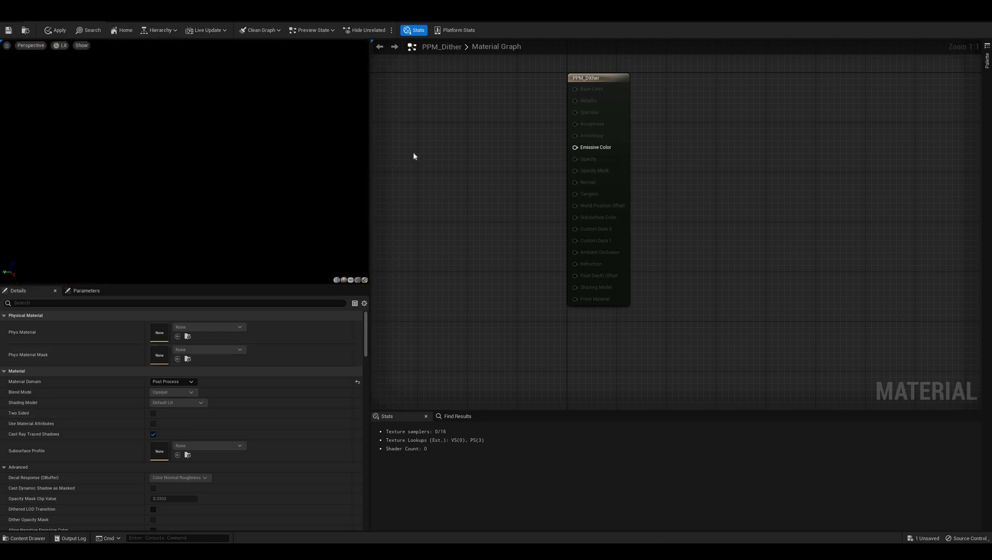
- Add a SceneTexture node to the material graph and connect its Color output to Emissive Color
right_drag(438, 185, 560, 214)
right_click(426, 177)
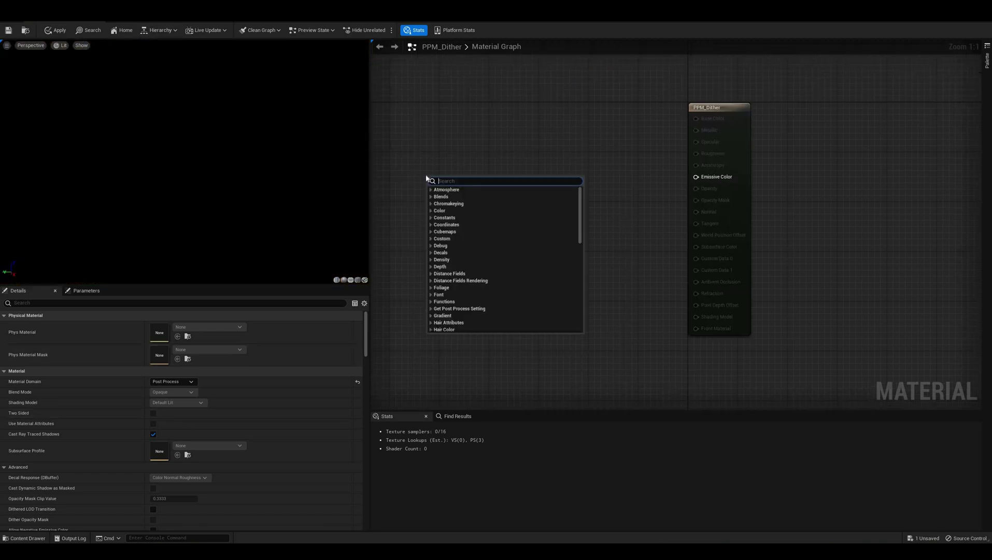
text(scenet)
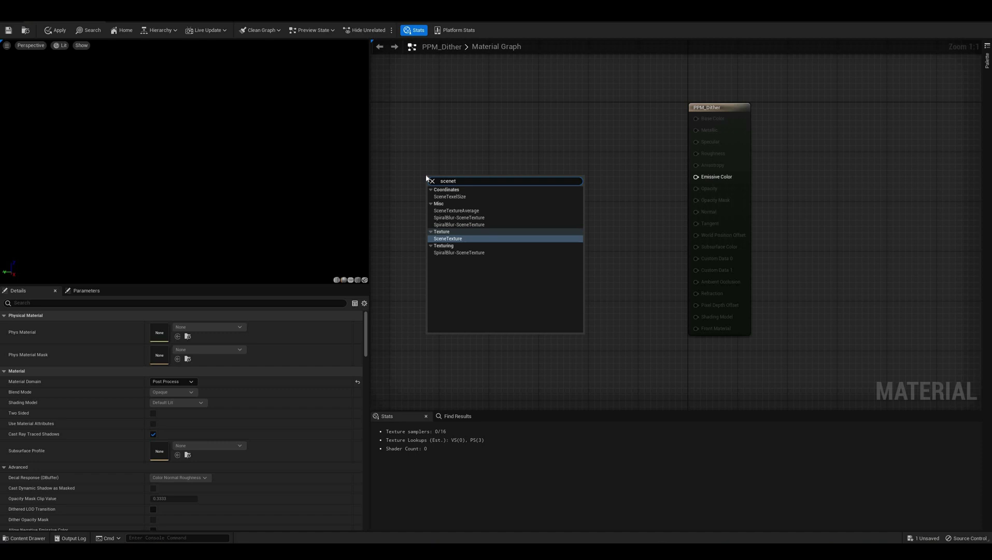
key(Return)
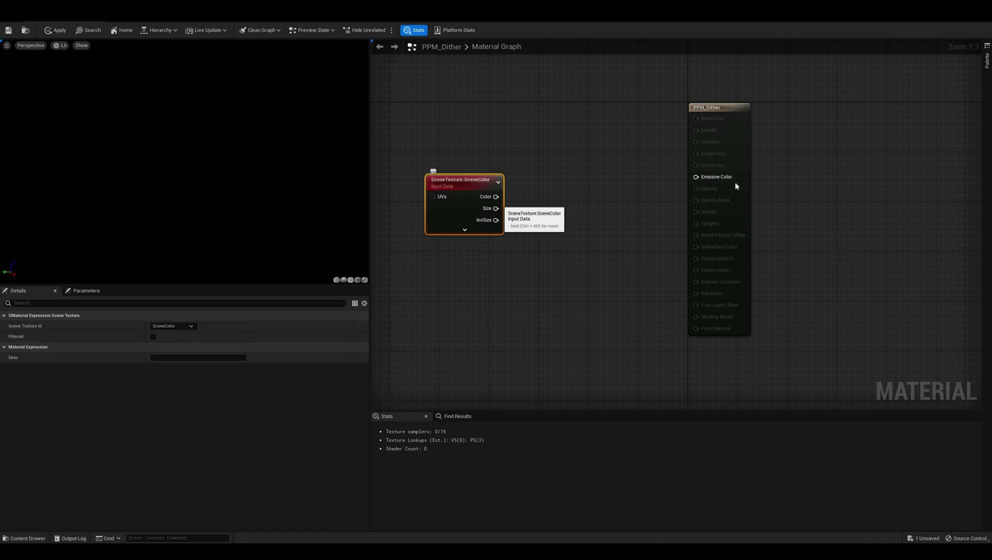
drag(496, 197, 698, 178)
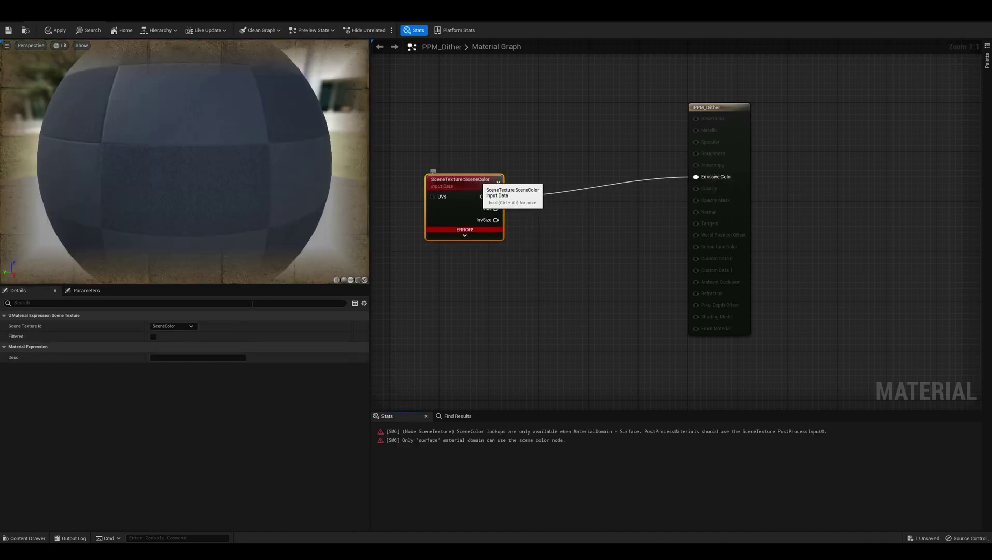
- Set the SceneTexture node's Scene Texture Id to PostProcessInput0 and save the material
drag(444, 183, 431, 166)
click(176, 326)
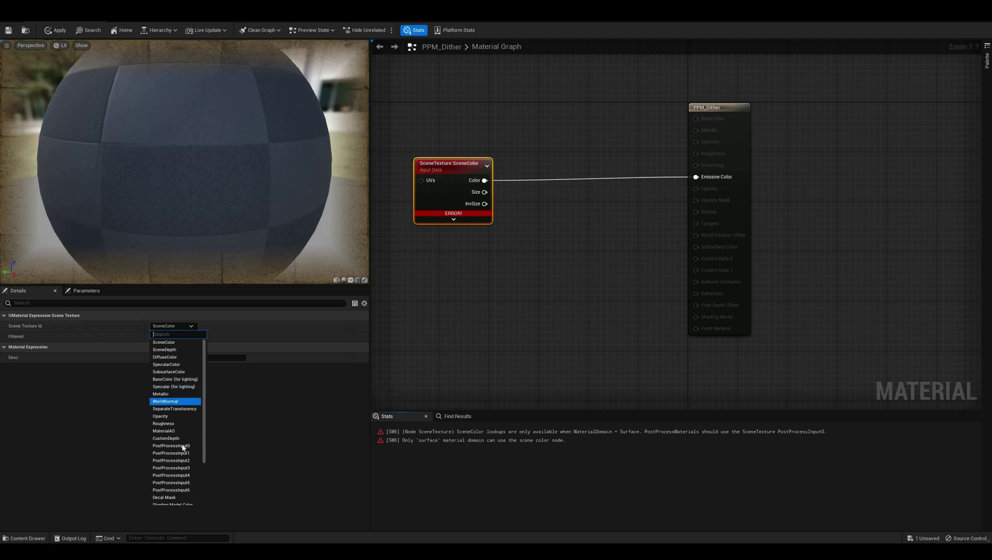
click(451, 312)
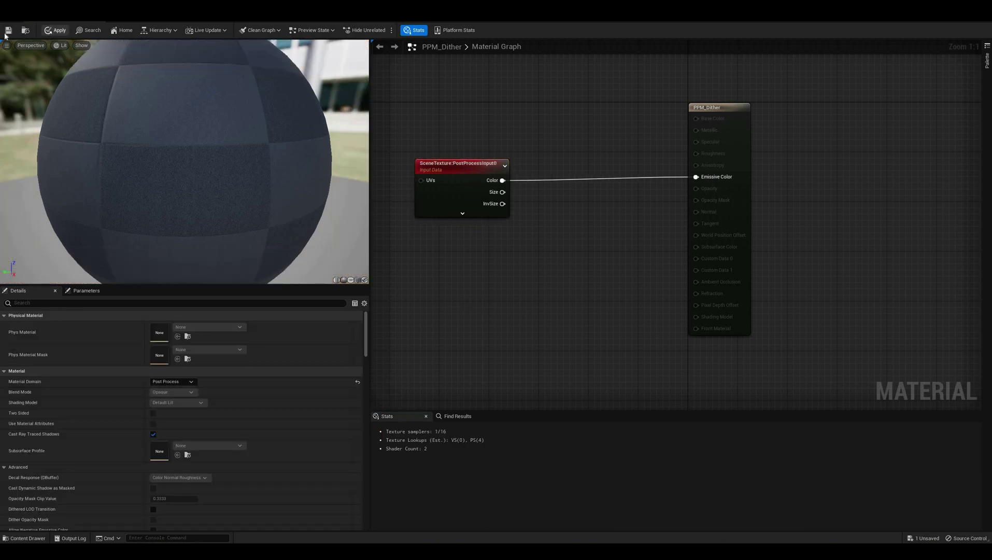
click(8, 31)
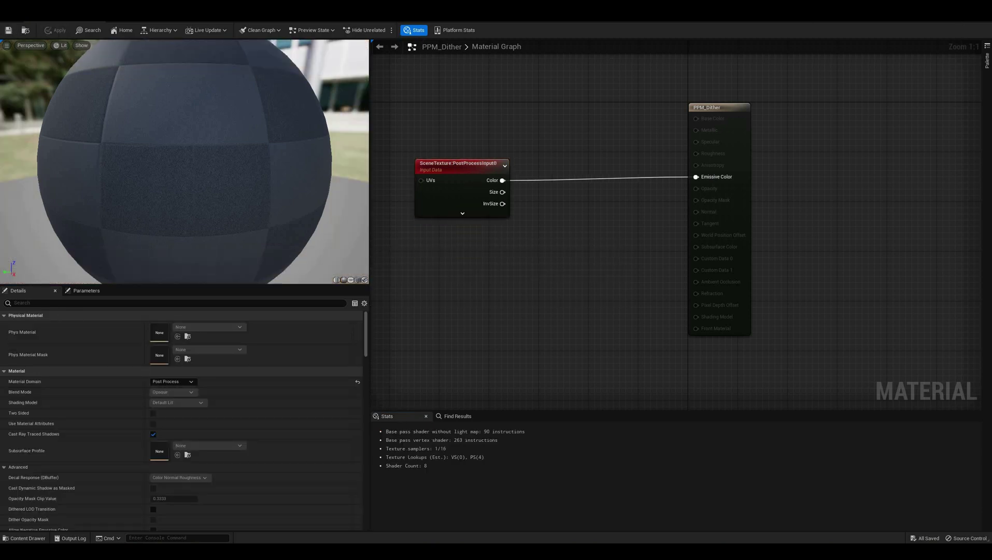
- Add a Post Process Volume to the level and enable its Infinite Extent (Unbound) option
click(68, 16)
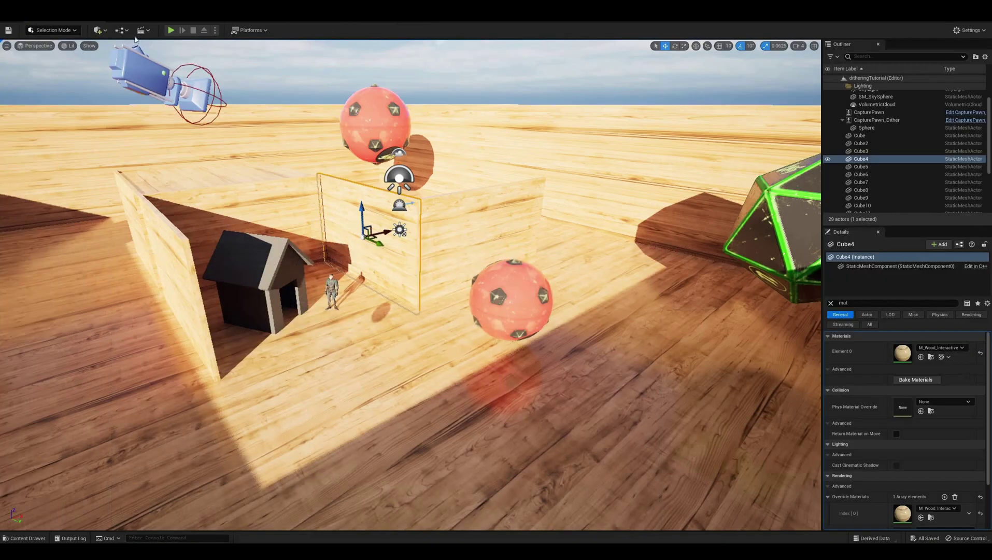
click(99, 31)
text(pos)
click(139, 94)
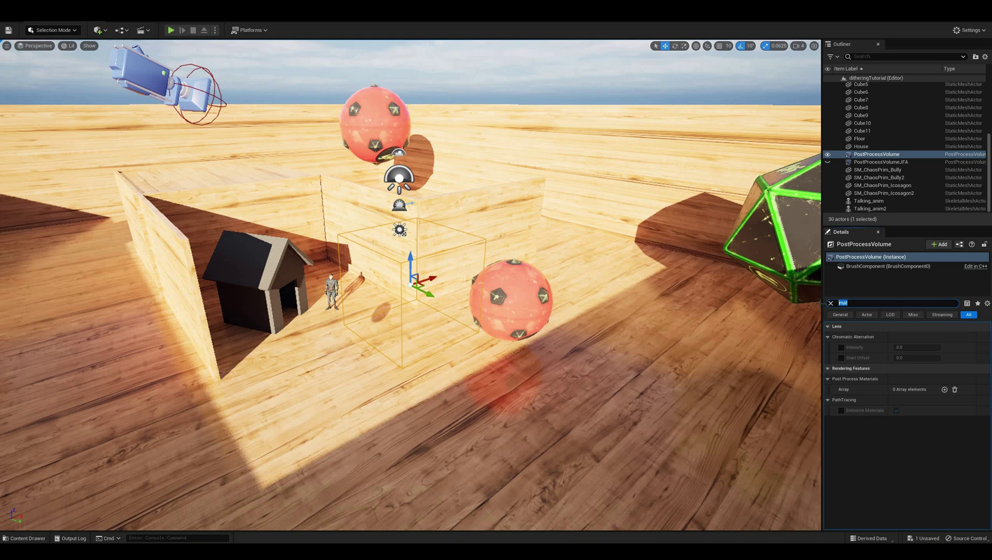
text(bound)
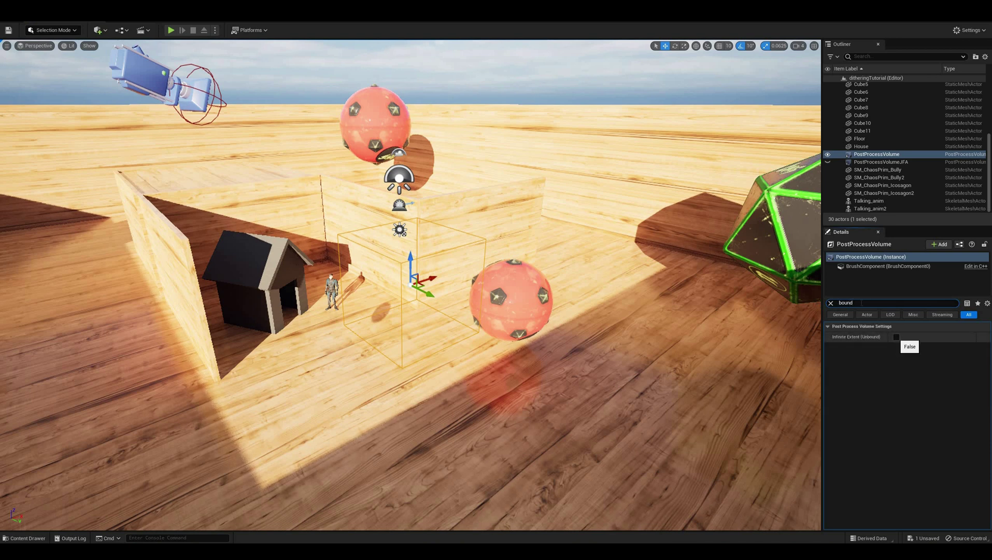
click(897, 337)
- Assign PPM_Dither as an asset reference in the volume's Post Process Materials array and save the level
text(mater)
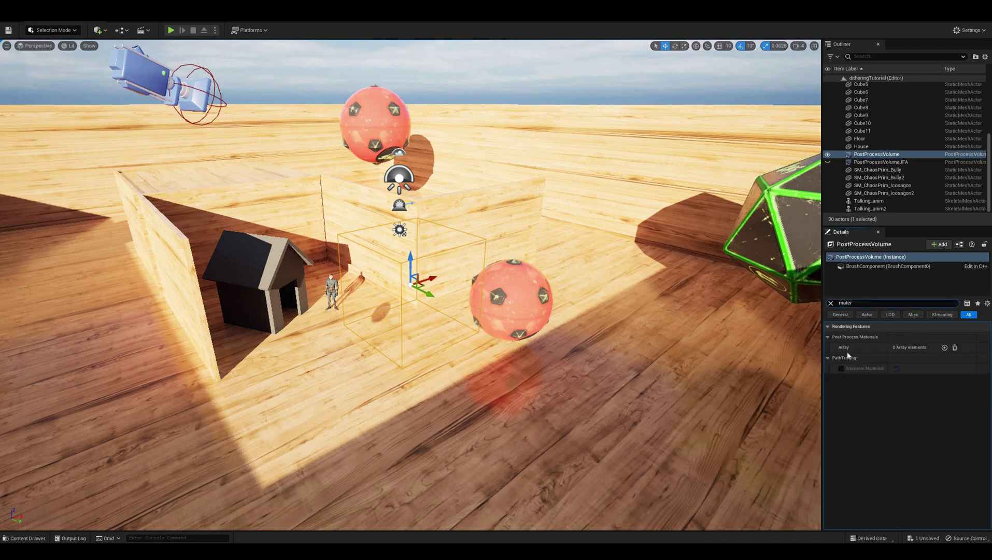
click(945, 347)
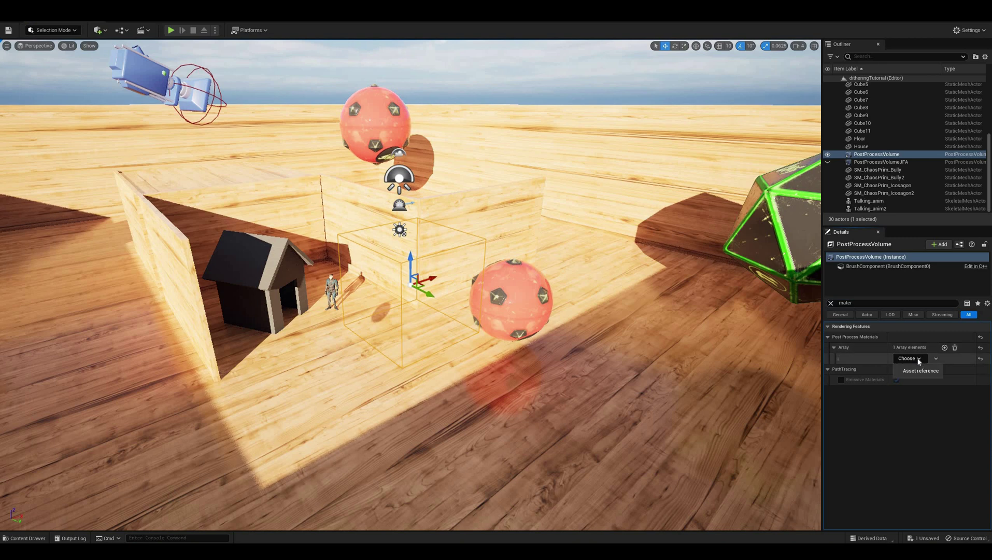
click(921, 370)
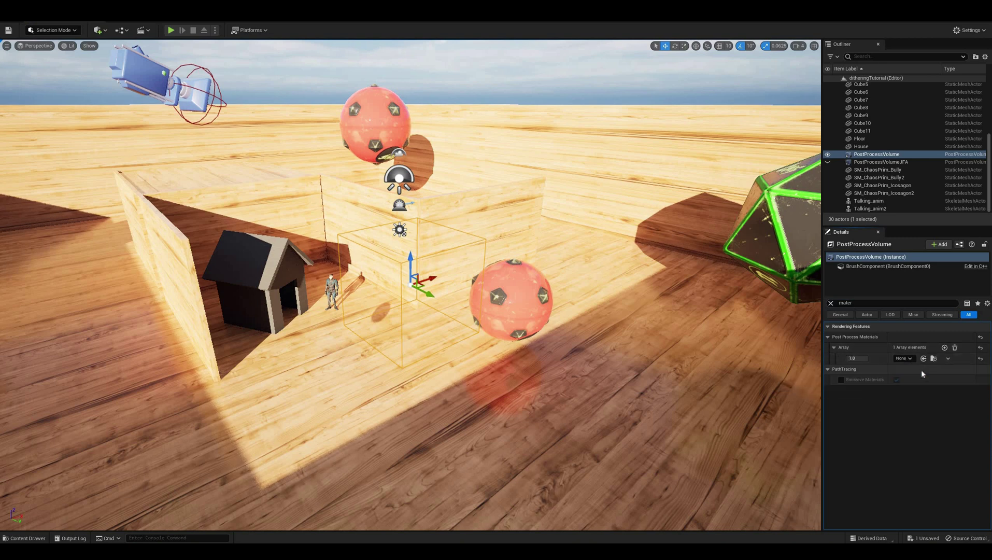
click(909, 358)
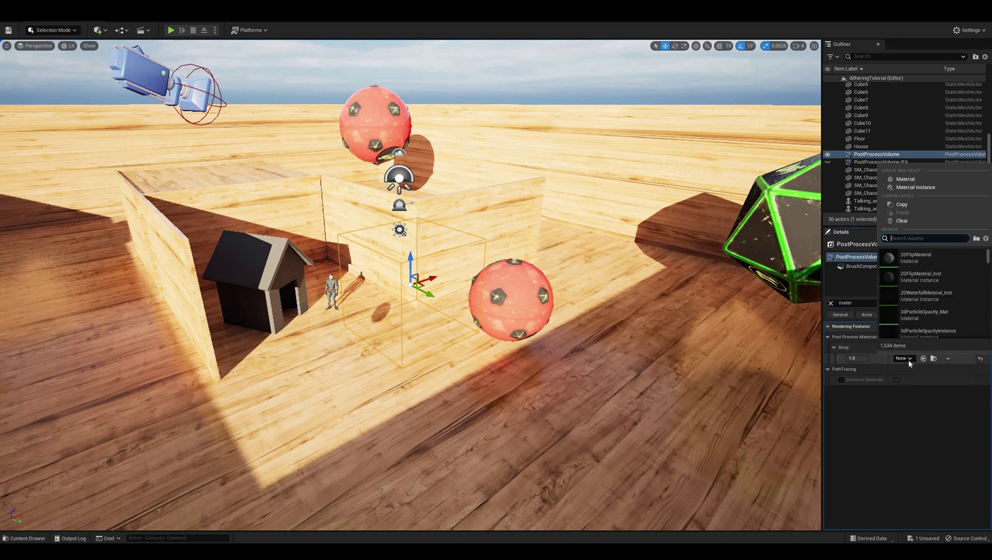
text(ppm_di)
click(918, 294)
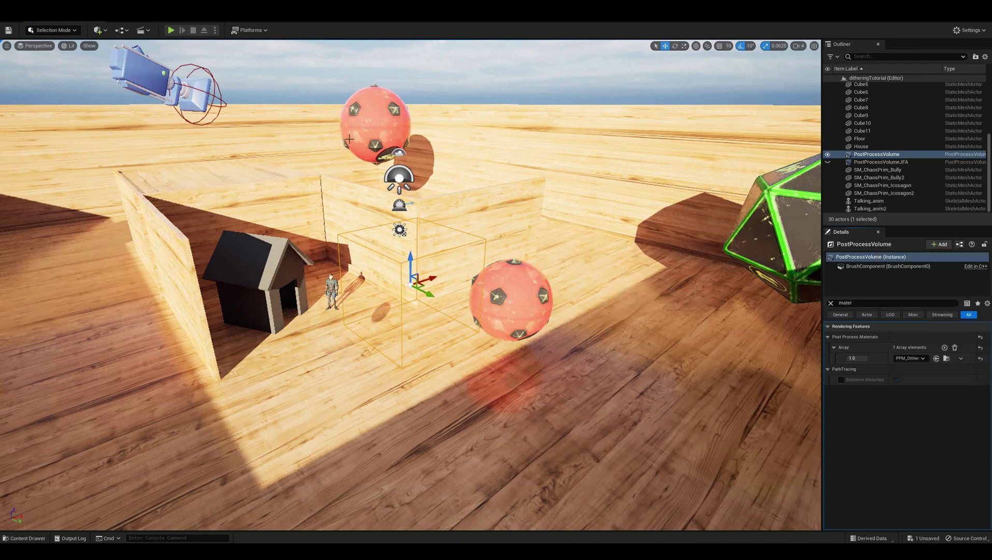
click(63, 91)
- Open the dither texture from the assets folder and examine its pixel pattern up close
click(40, 538)
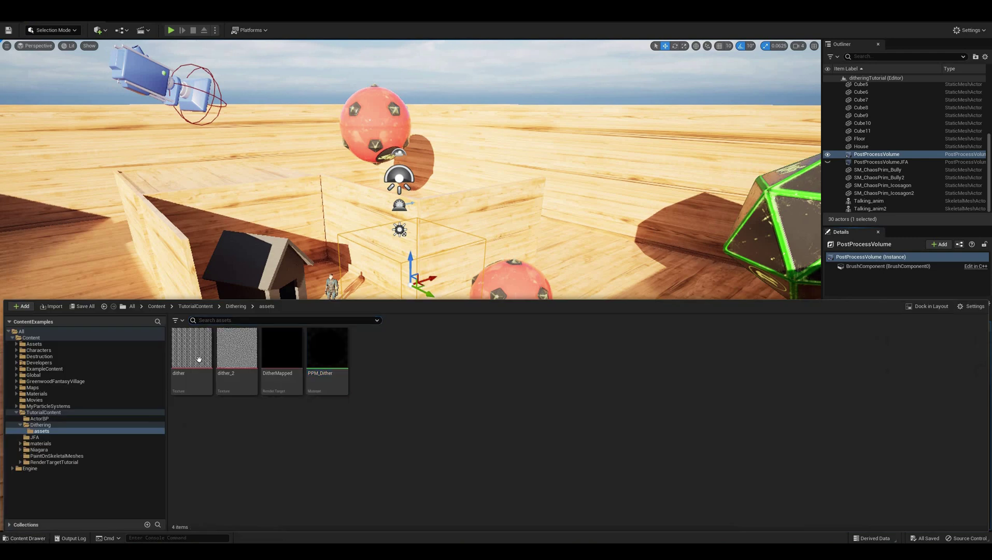
double_click(199, 359)
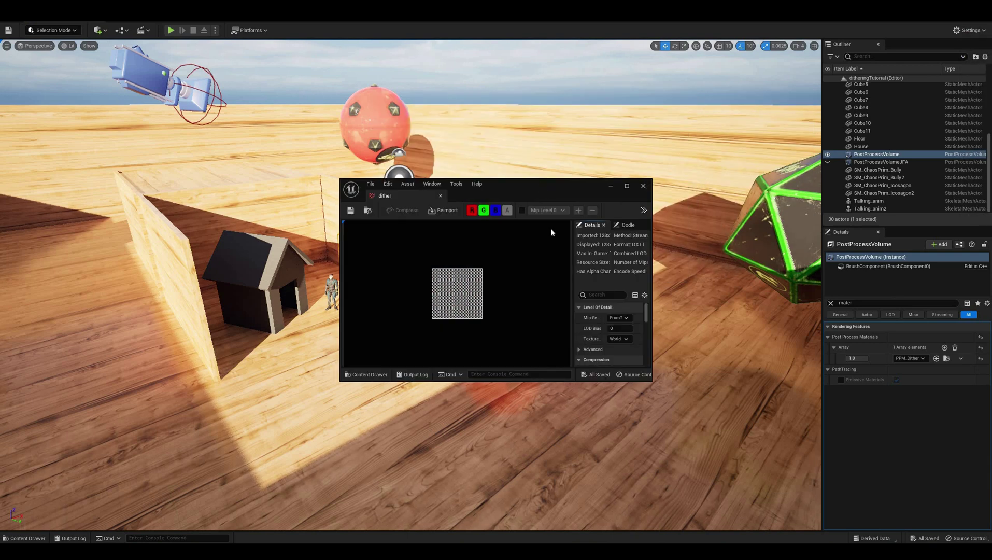
scroll(374, 291, up, 3)
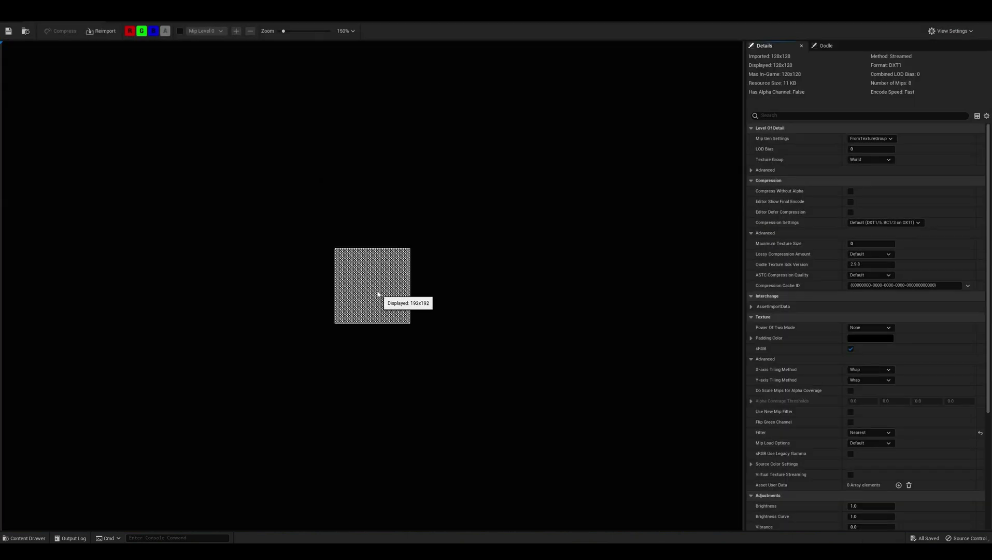
scroll(371, 288, up, 6)
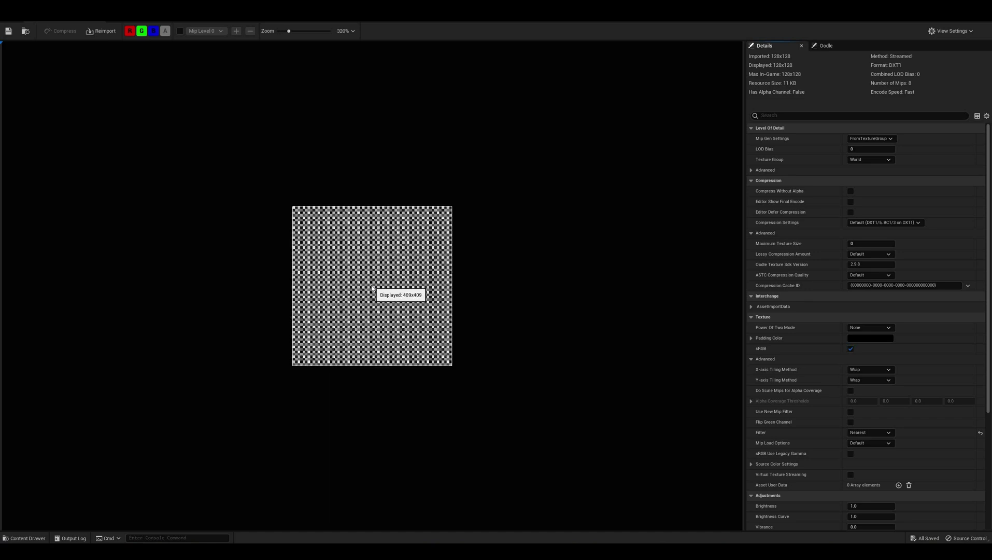
- Open the dither_2 texture and examine its pixel pattern up close alongside the first dither texture
scroll(372, 288, up, 2)
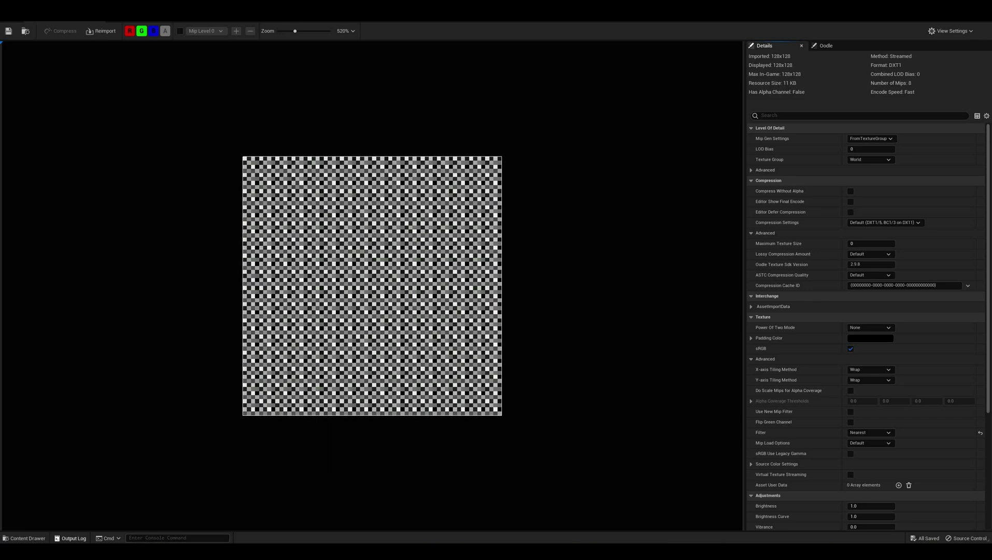
click(24, 537)
double_click(236, 412)
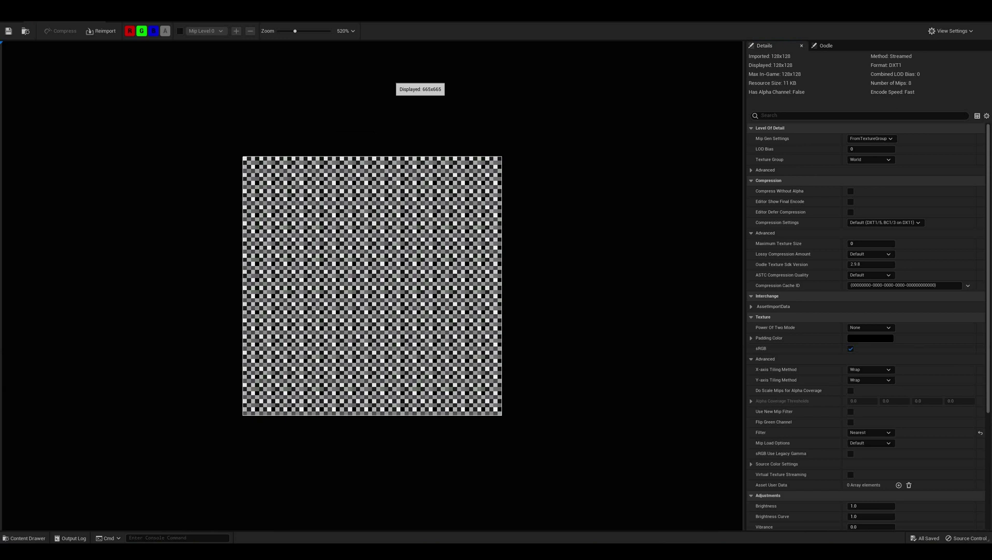
drag(140, 20, 142, 25)
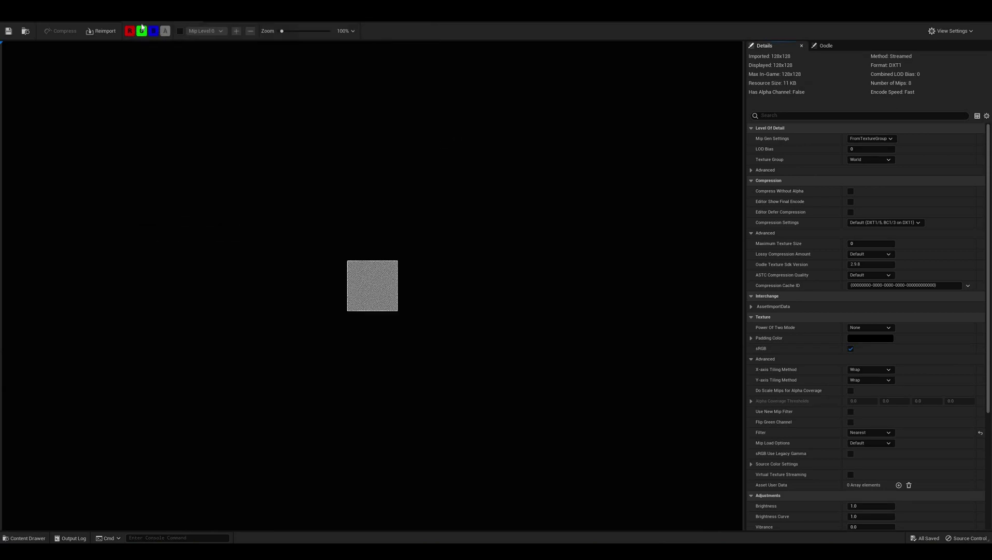
scroll(362, 284, up, 5)
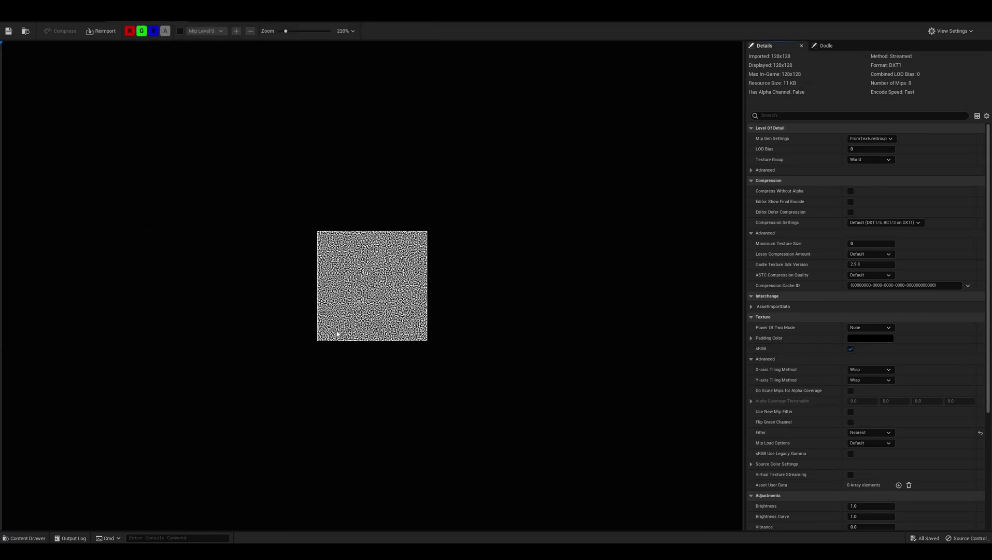
scroll(347, 288, up, 5)
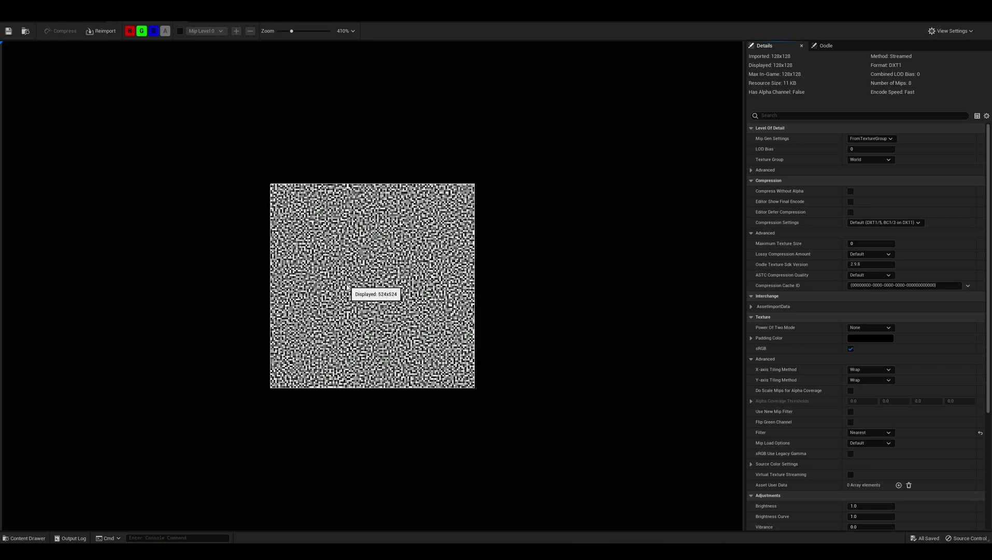
scroll(351, 289, up, 3)
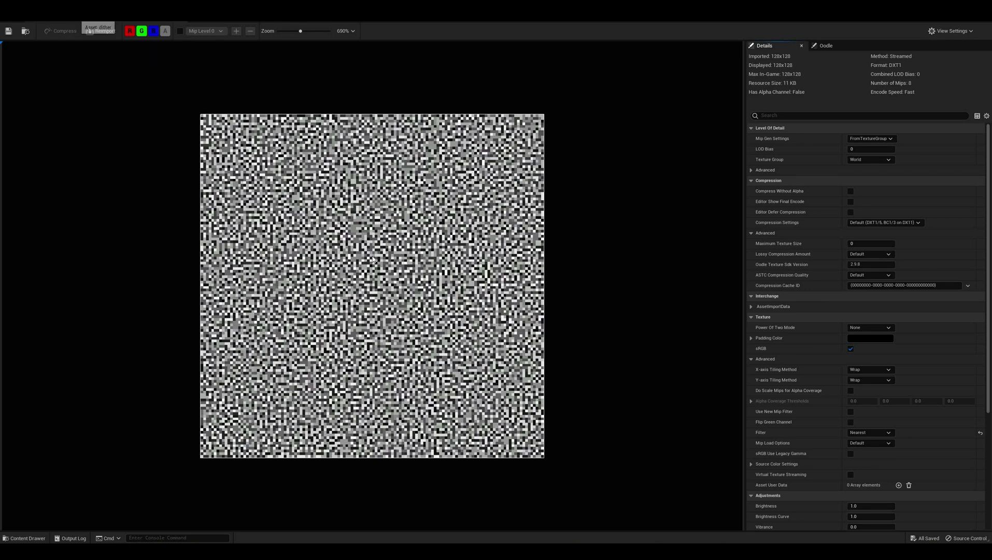
click(79, 18)
scroll(374, 260, up, 7)
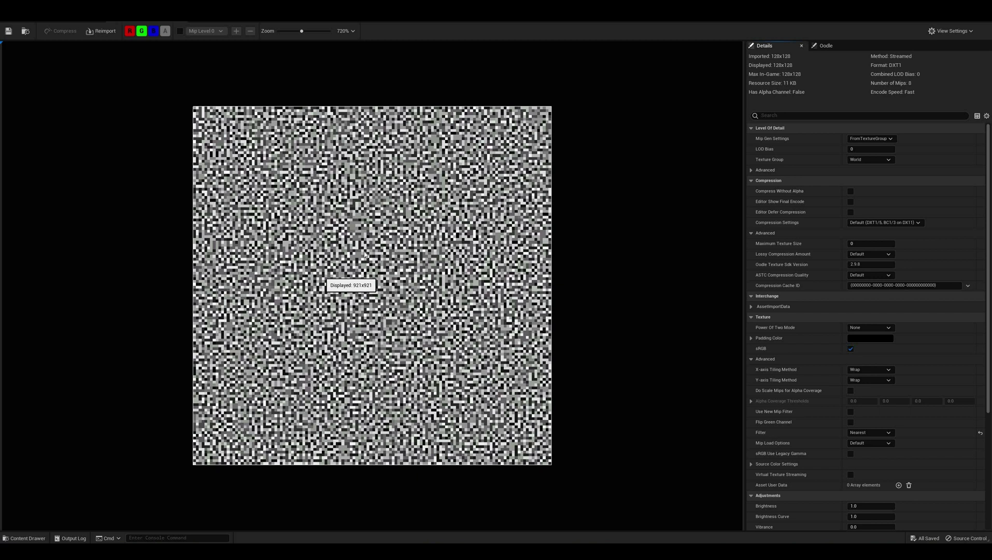
scroll(366, 257, up, 1)
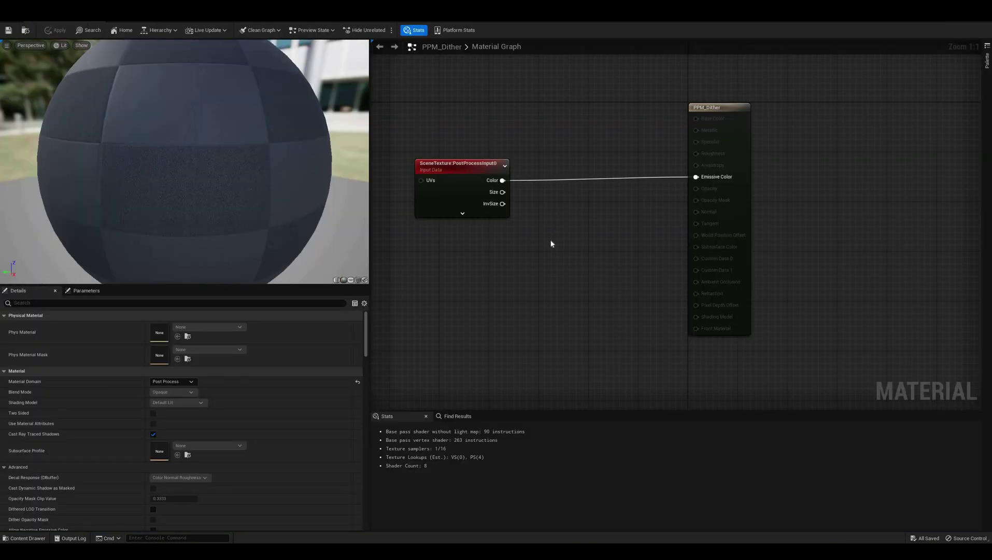
- Add the dither and dither_2 textures to the PPM_Dither material graph as Texture Sample nodes, making room beside the SceneTexture node
right_drag(556, 346, 620, 349)
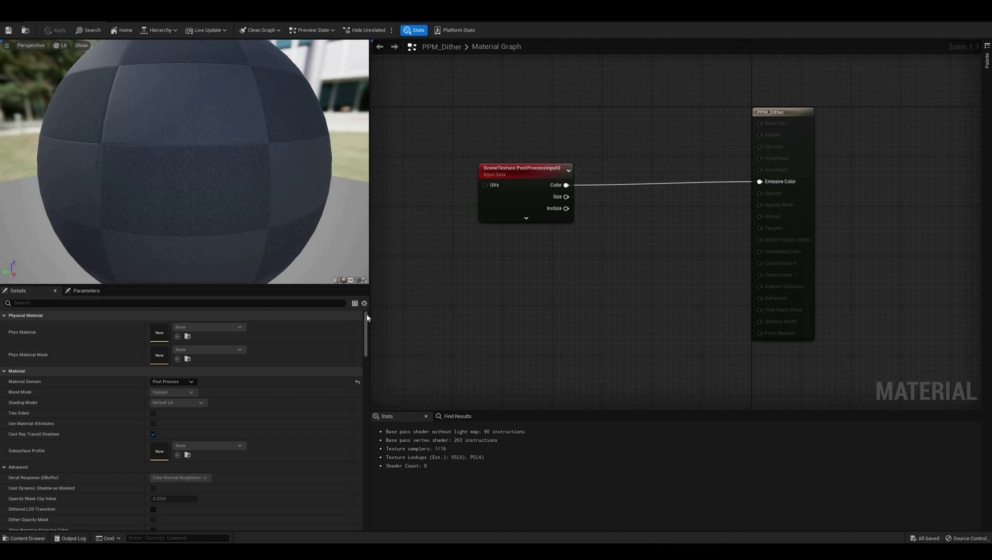
drag(370, 228, 271, 228)
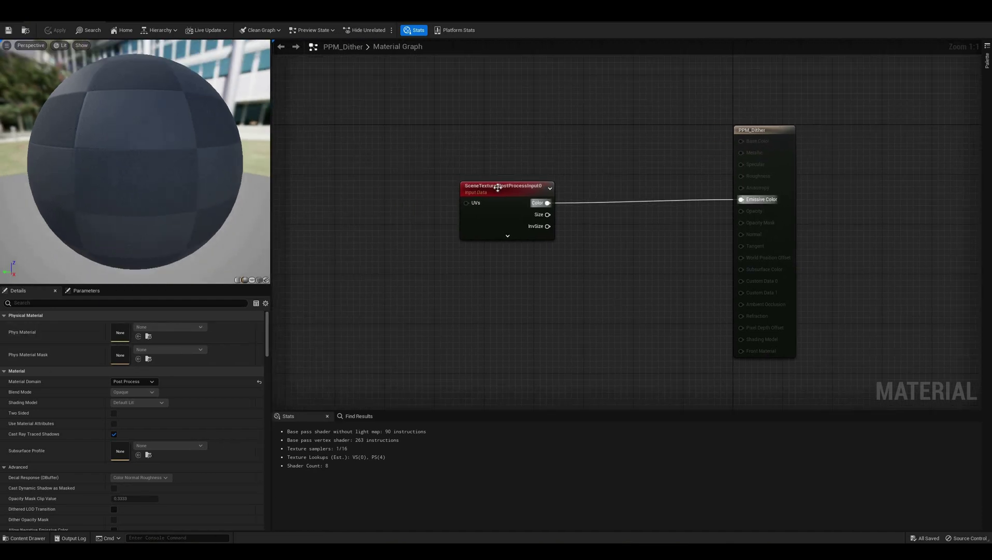
drag(503, 189, 358, 190)
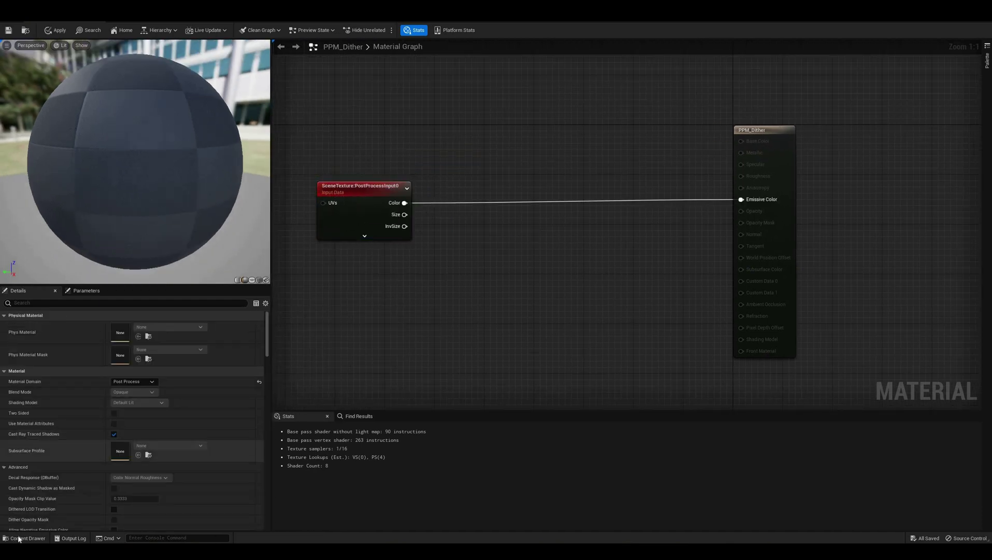
click(18, 538)
drag(192, 332, 502, 146)
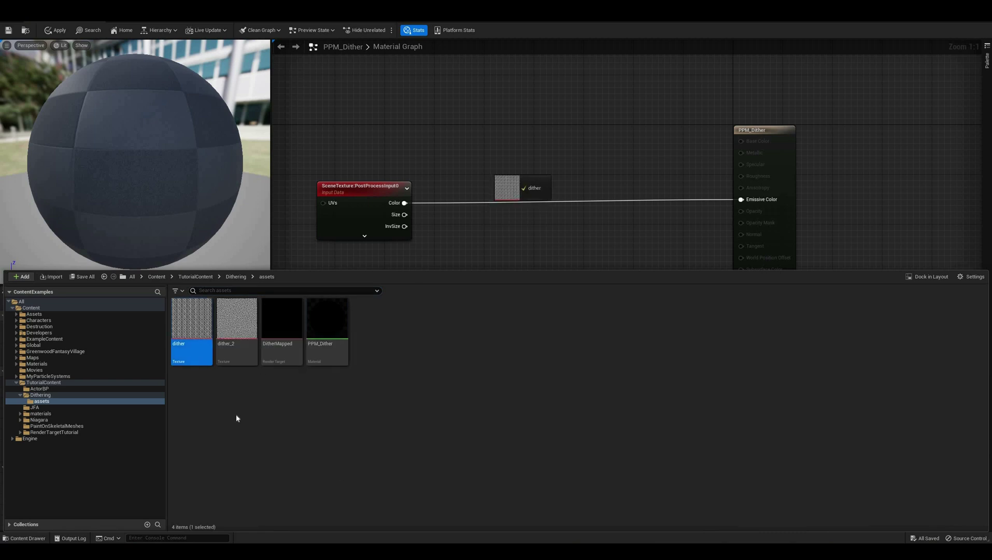
click(21, 539)
drag(241, 329, 480, 239)
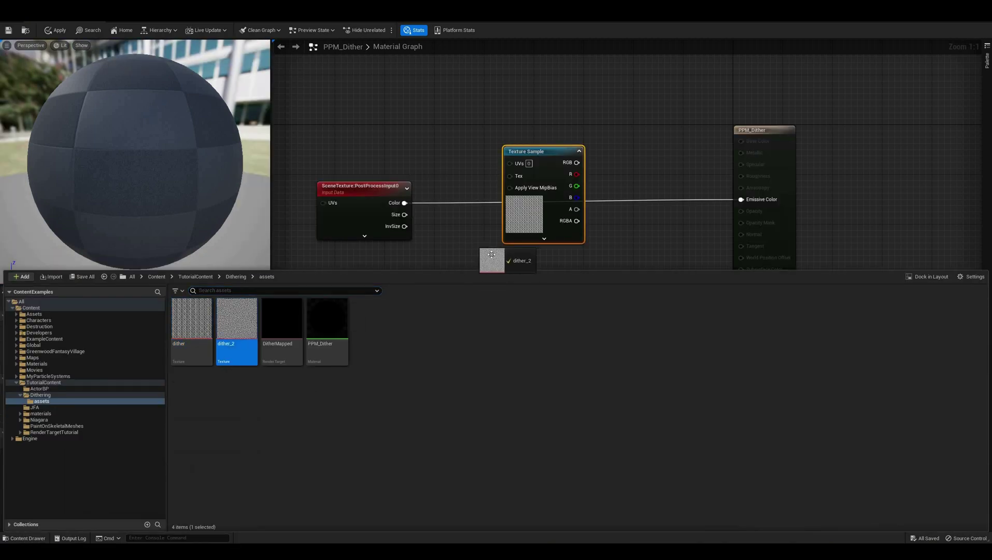
drag(492, 255, 531, 298)
click(436, 308)
- Move the SceneTexture and PPM_Dither output nodes above the Texture Samples and spread them further apart
right_drag(422, 210, 502, 229)
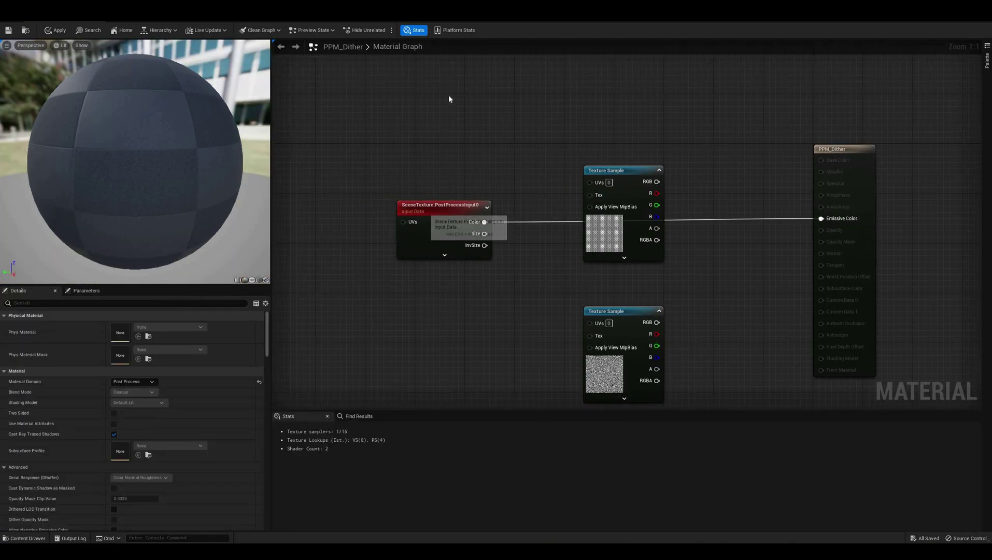
drag(426, 211, 457, 92)
right_drag(439, 192, 377, 201)
drag(782, 158, 849, 44)
right_drag(424, 110, 436, 150)
drag(437, 150, 263, 138)
right_drag(437, 215, 466, 217)
- Add a Desaturation node fed by the SceneTexture's Color output and place it a little further along the graph
drag(320, 155, 366, 158)
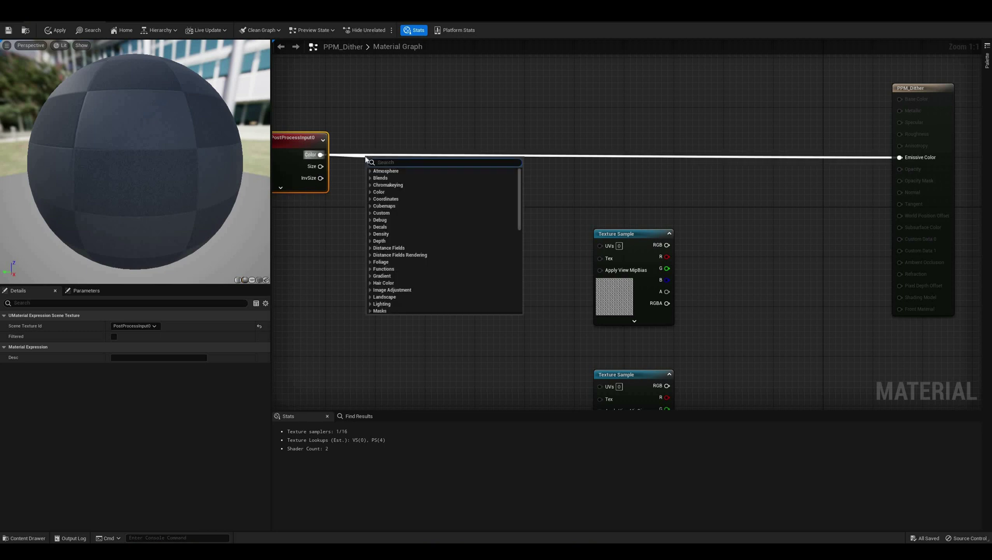
text(des)
click(400, 192)
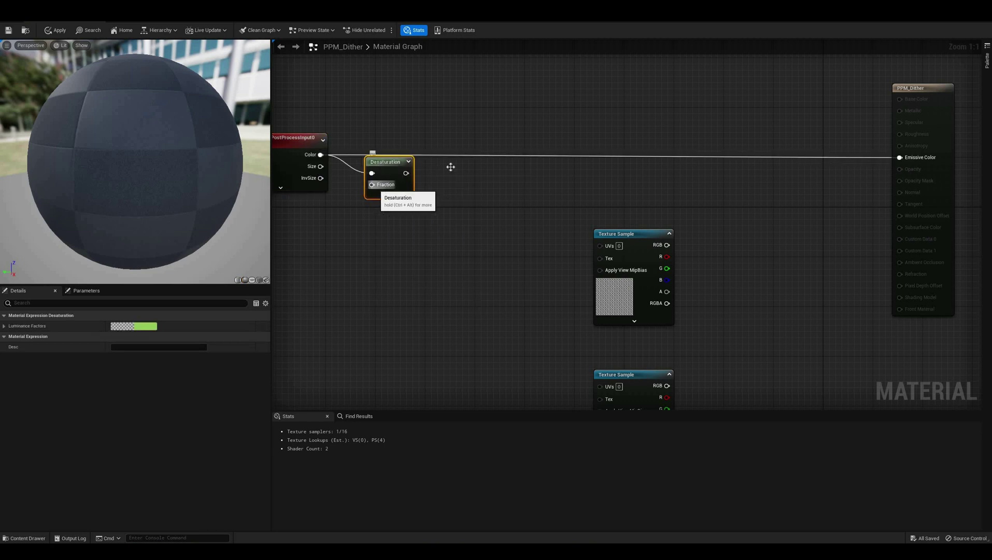
drag(389, 163, 453, 162)
click(376, 235)
key(c)
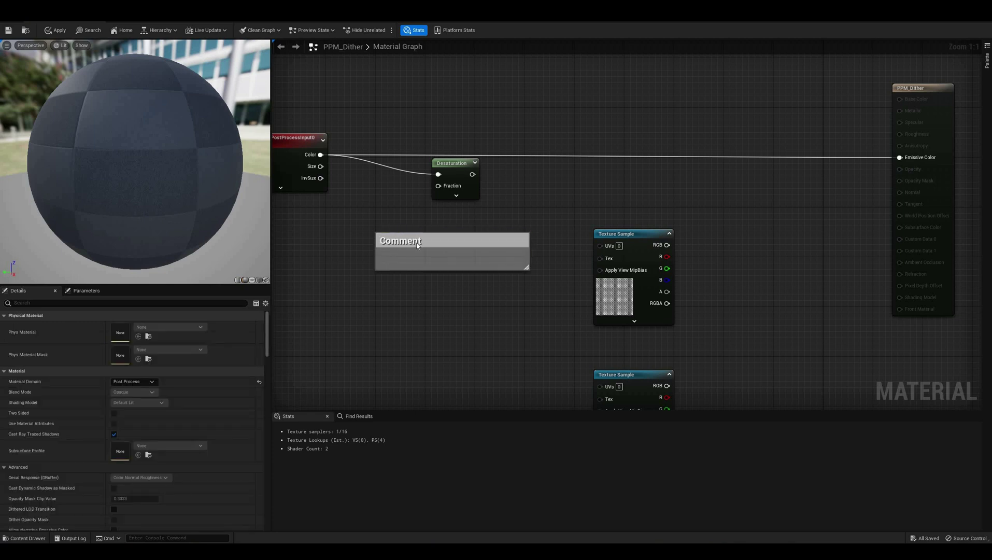
click(414, 238)
key(Delete)
- Feed the Desaturation's Fraction from a new Constant of 1.0 and connect the Desaturation output to Emissive Color
right_click(371, 232)
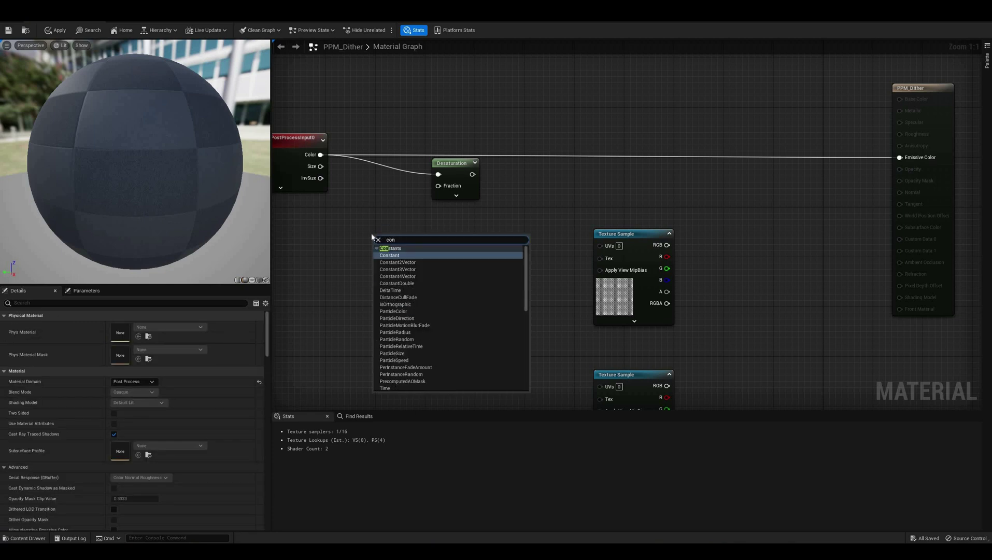
click(371, 235)
drag(417, 250, 438, 185)
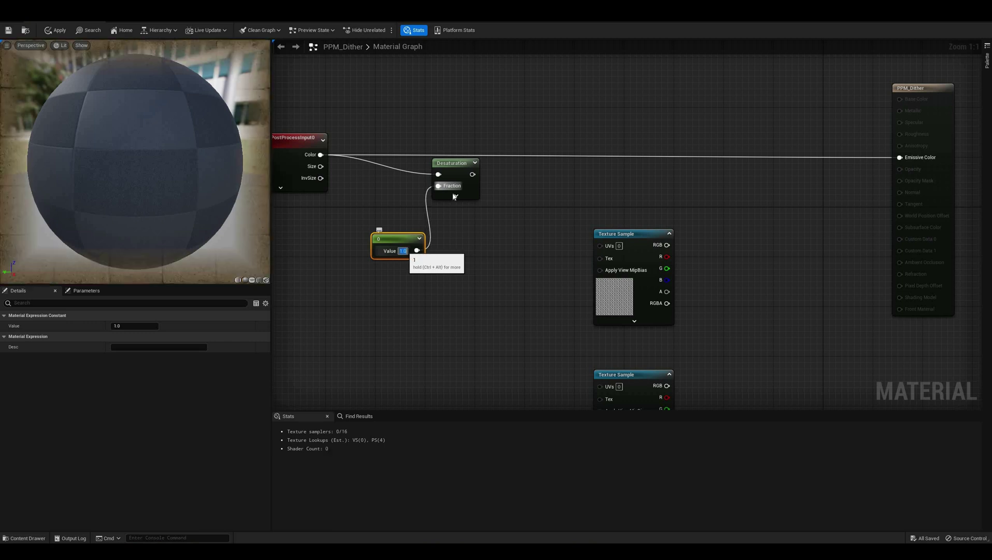
drag(473, 175, 901, 158)
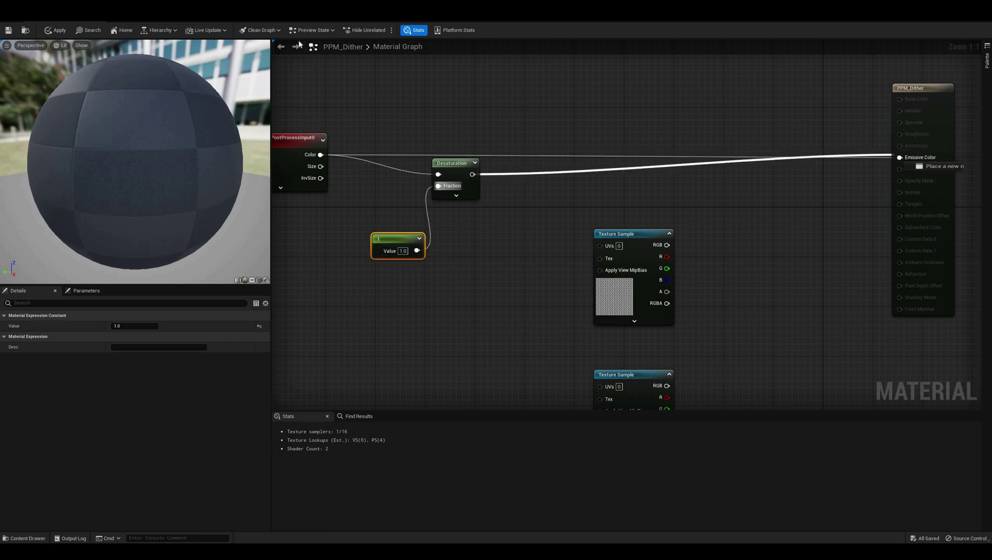
drag(103, 127, 218, 160)
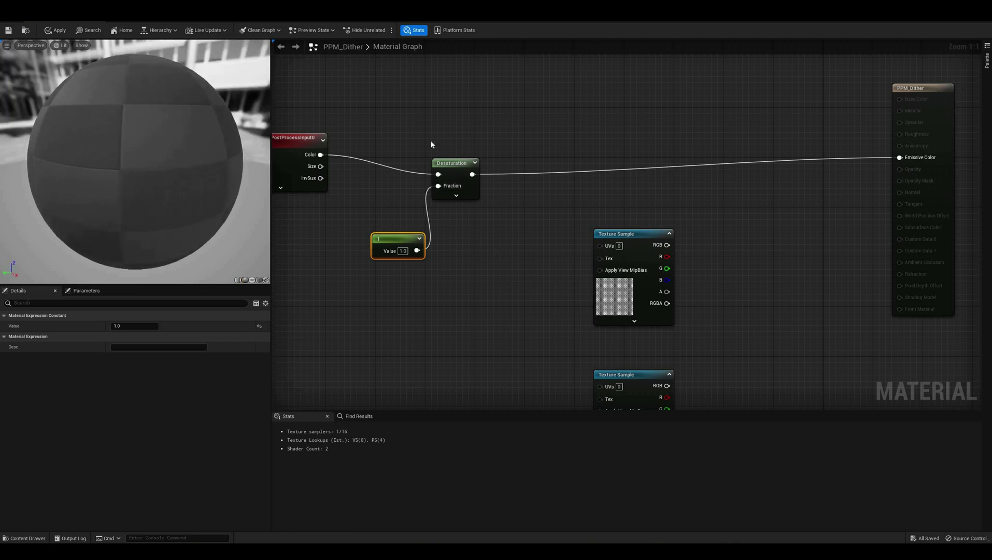
- Align the Desaturation node with the SceneTexture output, shift its Constant, and move both Texture Samples beneath them
drag(441, 163, 409, 144)
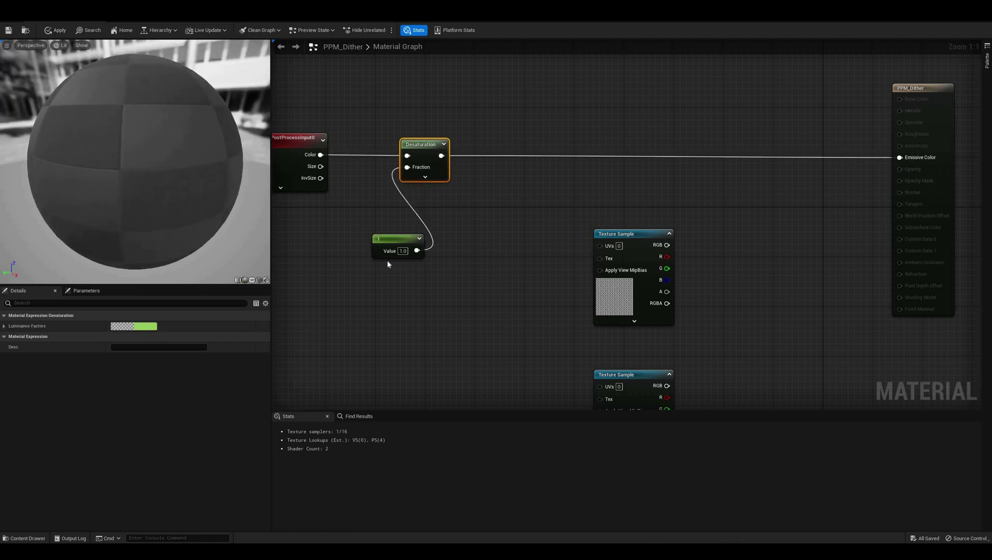
drag(389, 239, 318, 233)
right_drag(744, 393, 829, 353)
drag(753, 177, 646, 368)
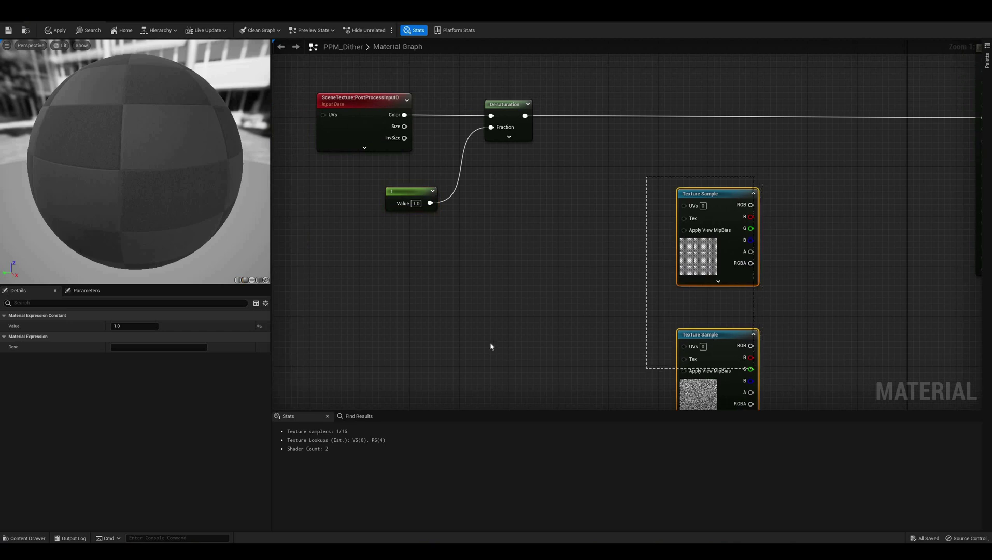
drag(713, 336, 489, 342)
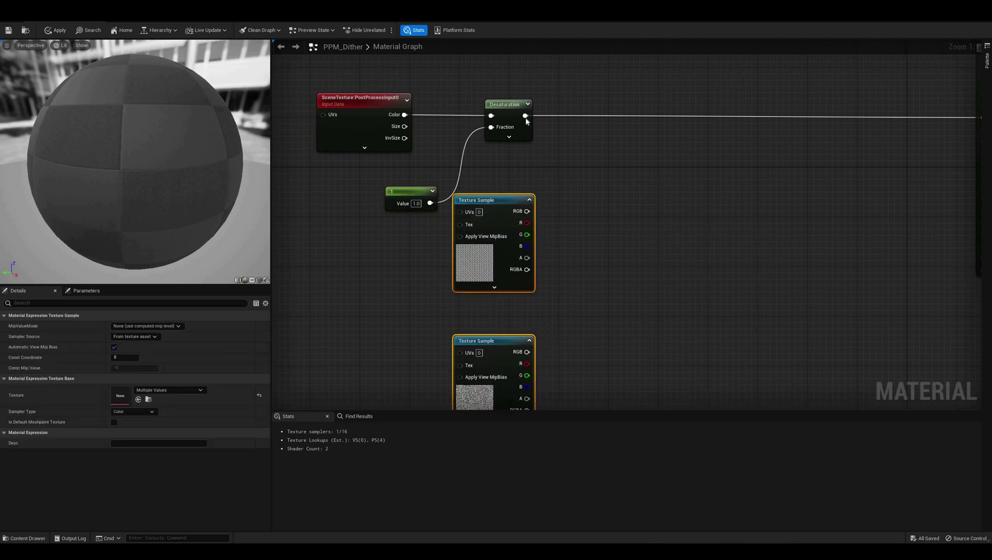
- Add a Component Mask fed by the Desaturation output, keeping only the R channel, and place it just below that node
drag(526, 116, 560, 154)
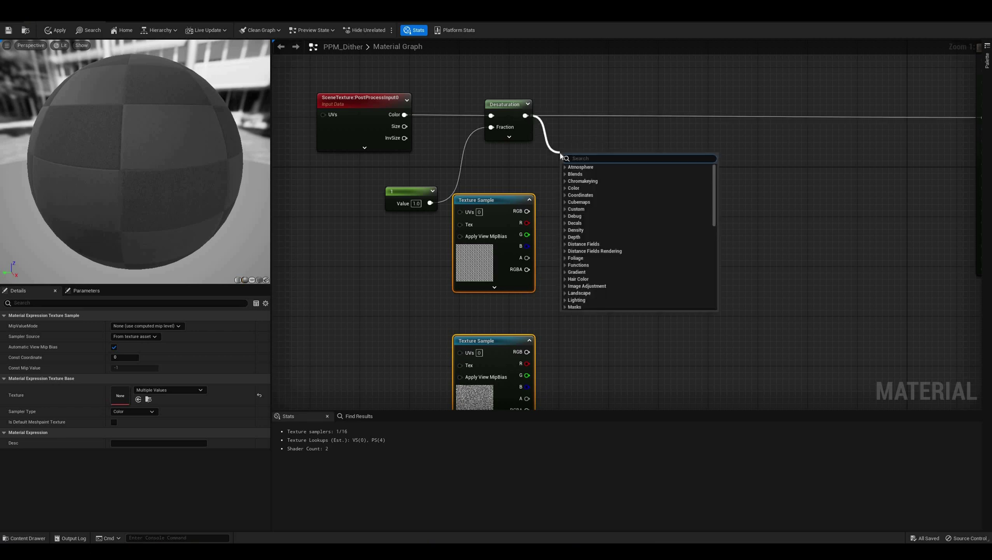
text(comp)
key(Return)
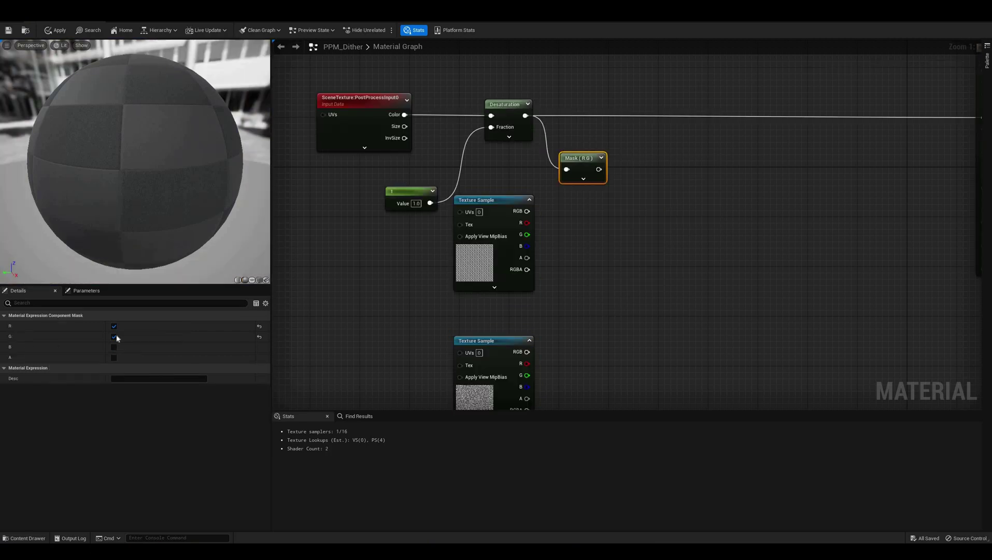
drag(574, 158, 560, 148)
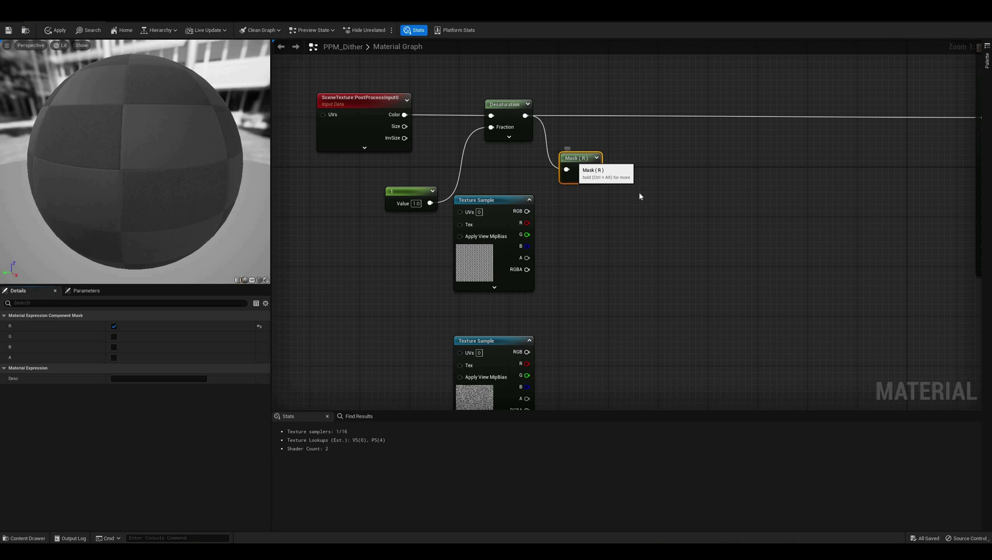
- Add an If node with the Mask (R) output in A and the dither Texture Sample's R channel in B
right_click(641, 197)
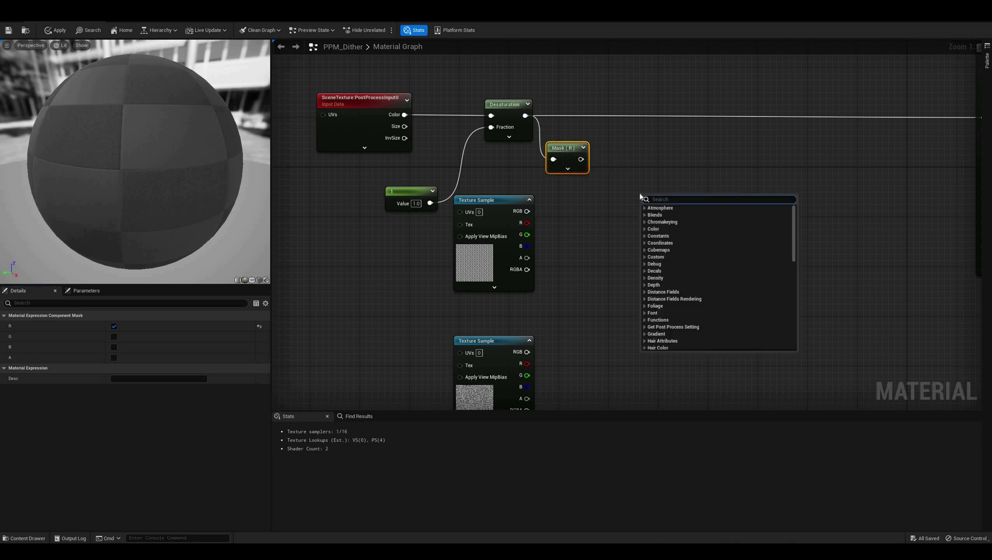
text(if)
key(Return)
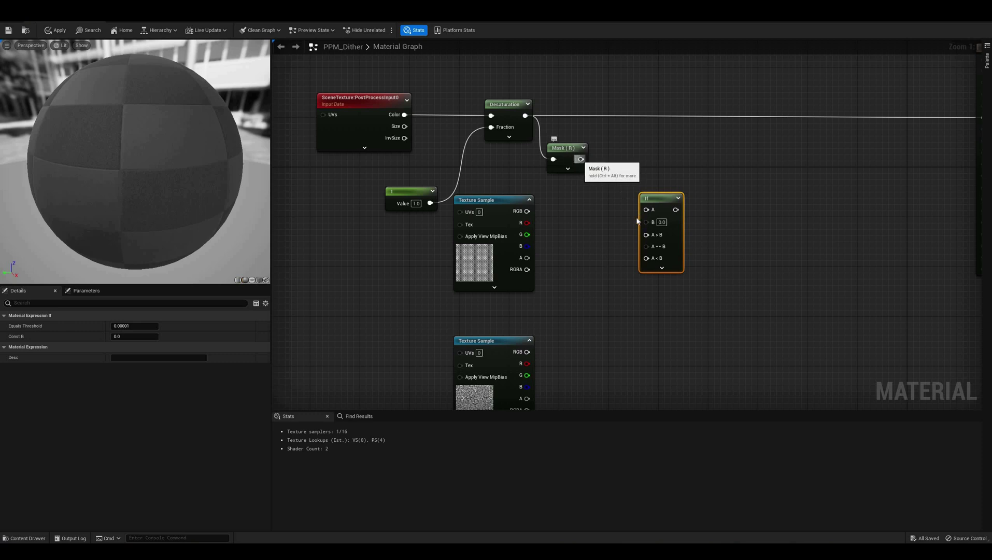
mouse_move(637, 221)
mouse_down()
mouse_move(655, 216)
mouse_move(646, 210)
mouse_up()
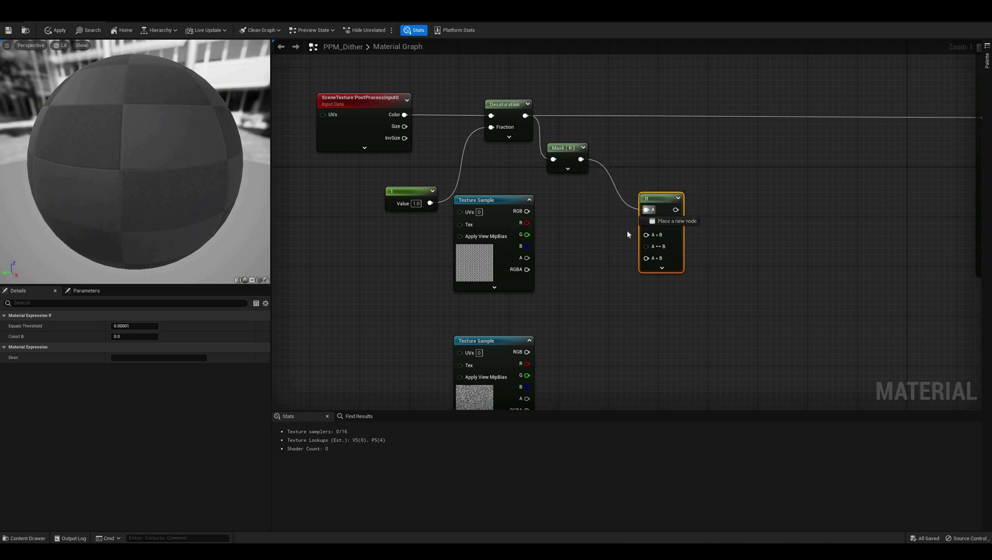
right_drag(592, 257, 593, 238)
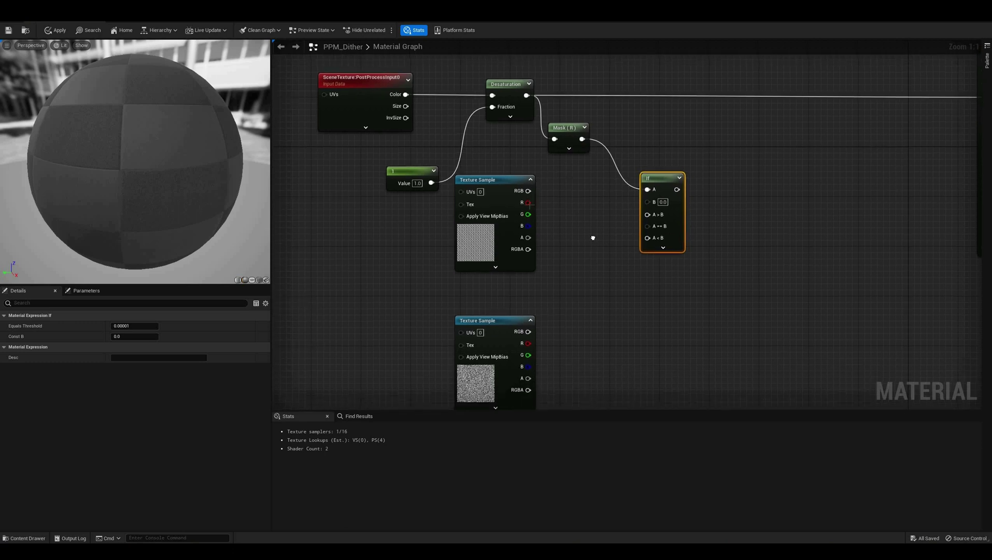
drag(643, 208, 694, 185)
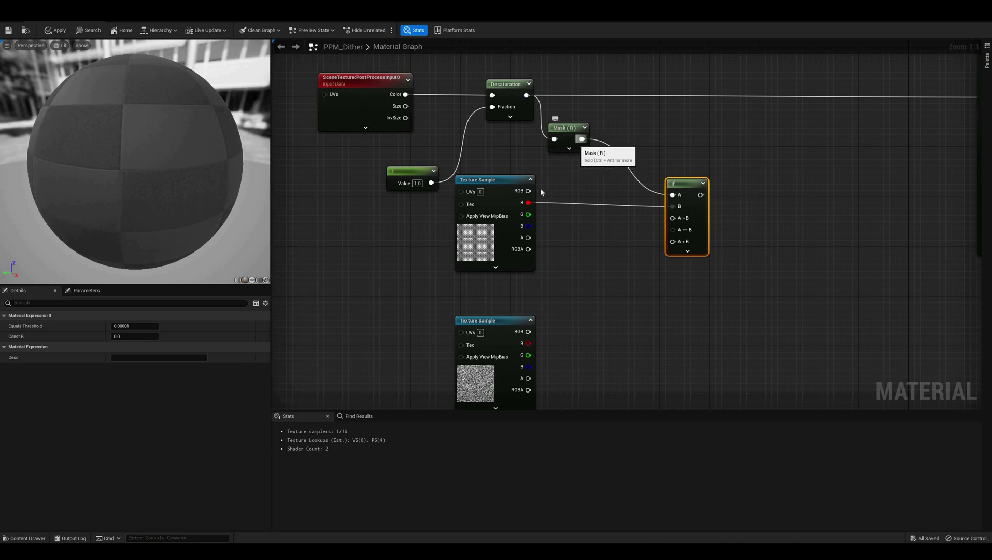
- Add two Constants beside the If node, 1.0 and 0.0, with the 1.0 placed above the 0.0
right_click(575, 253)
text(cons)
key(Return)
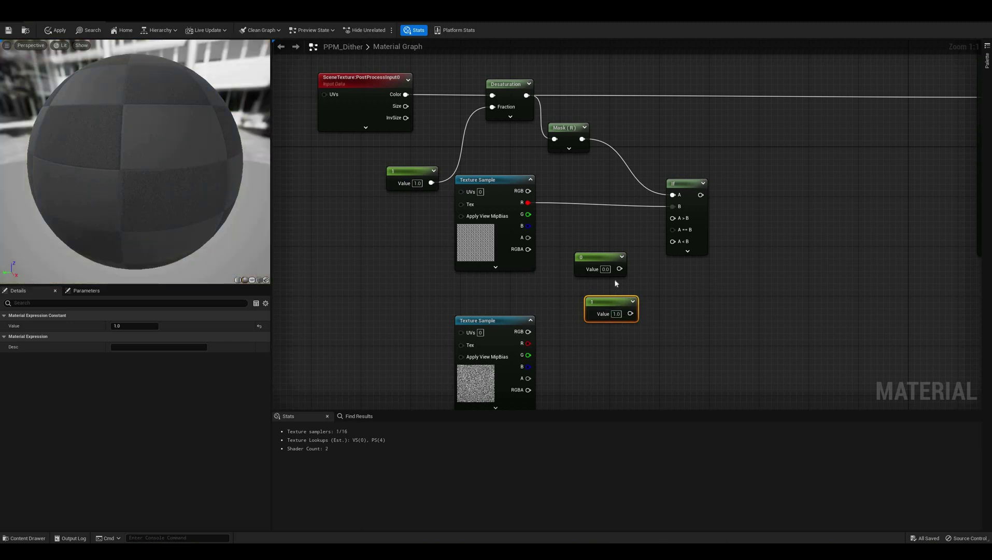
drag(610, 304, 582, 274)
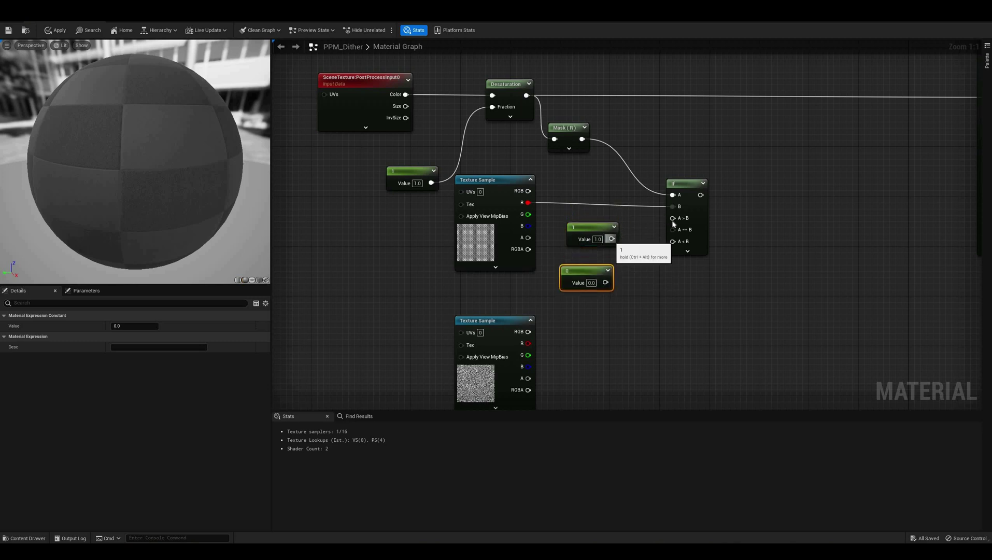
- Wire 1.0 into the If node's A > B and A == B, 0.0 into A < B, and the If output into Emissive Color
drag(612, 238, 671, 222)
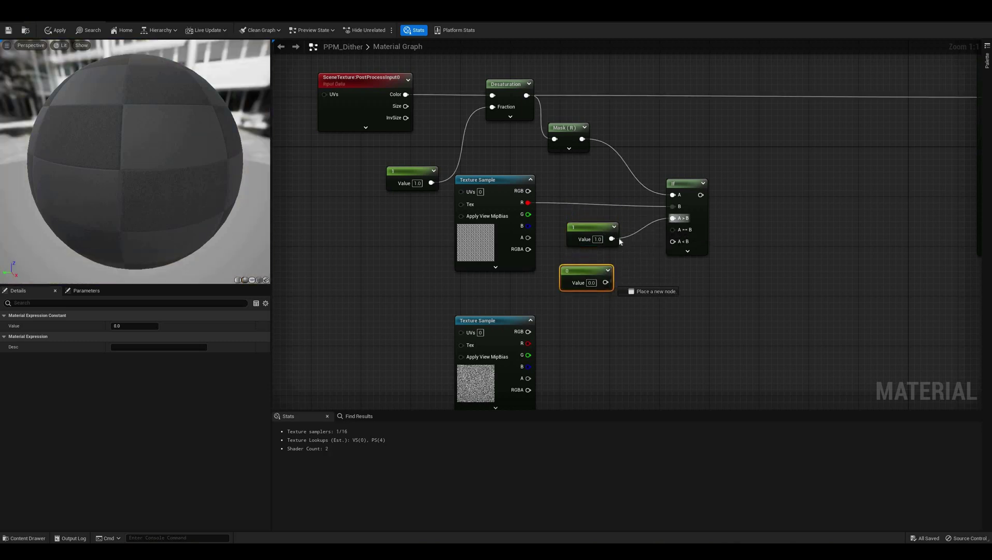
drag(605, 283, 674, 240)
drag(612, 239, 672, 229)
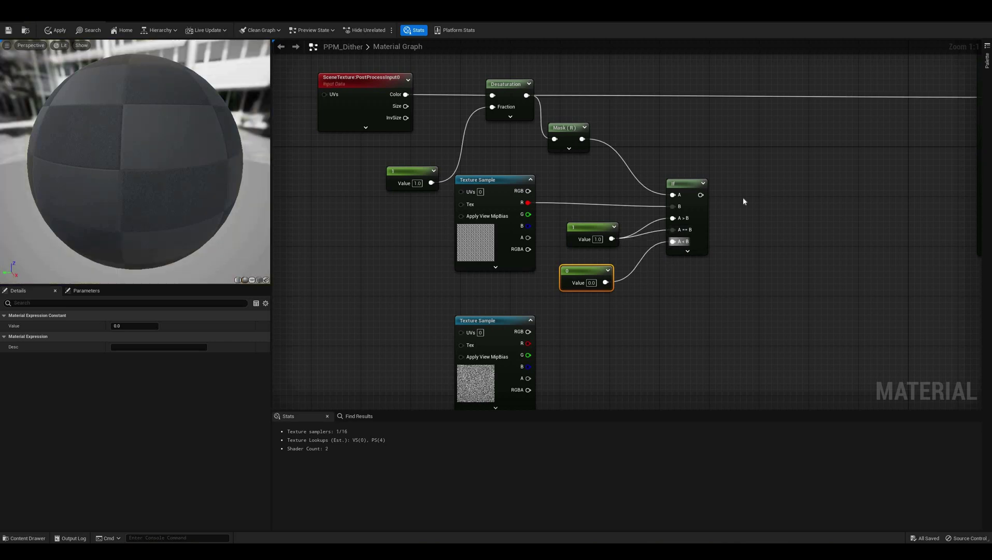
right_drag(800, 124, 781, 137)
drag(681, 208, 965, 111)
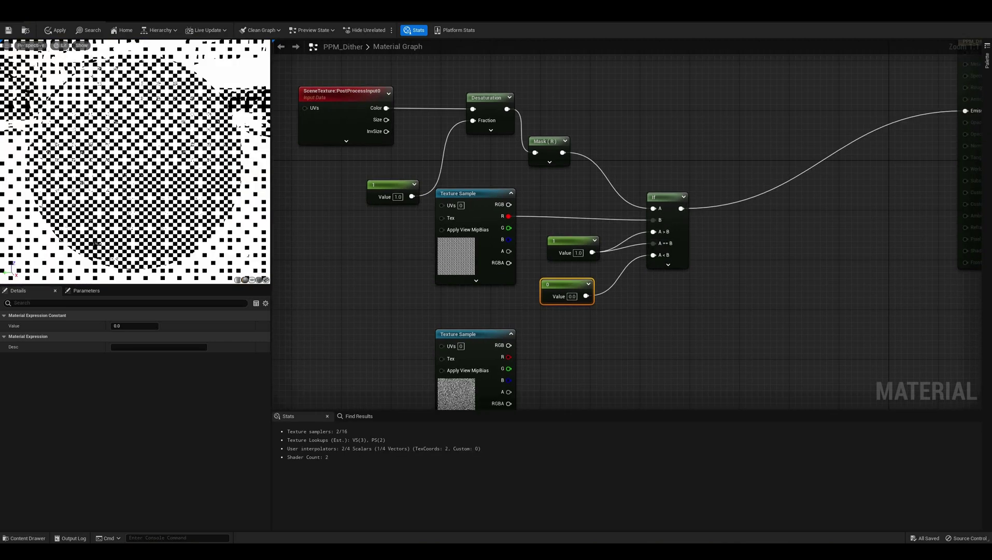
- Add a TexCoord node feeding the upper Texture Sample's UVs and align it with that input
click(365, 233)
right_drag(365, 233, 458, 196)
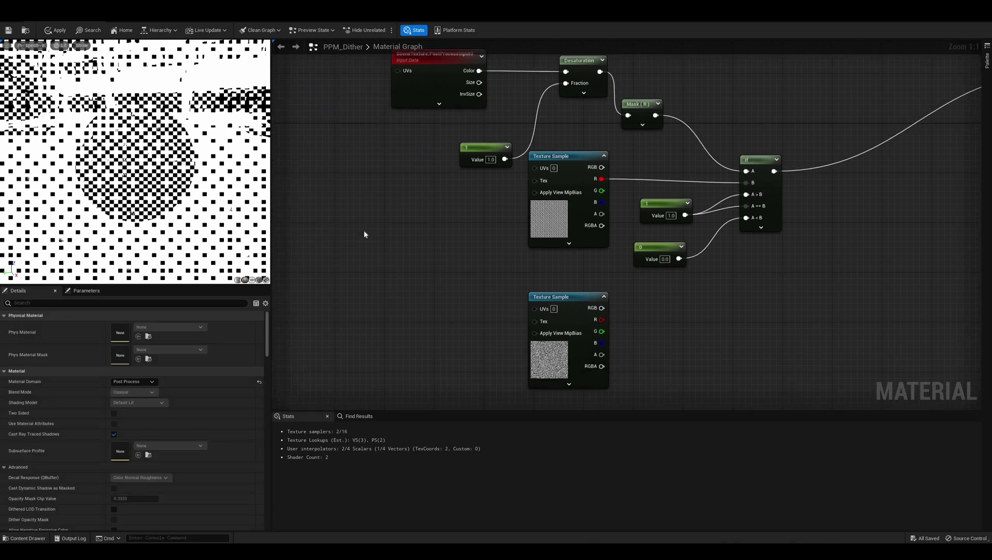
right_click(365, 232)
text(tec)
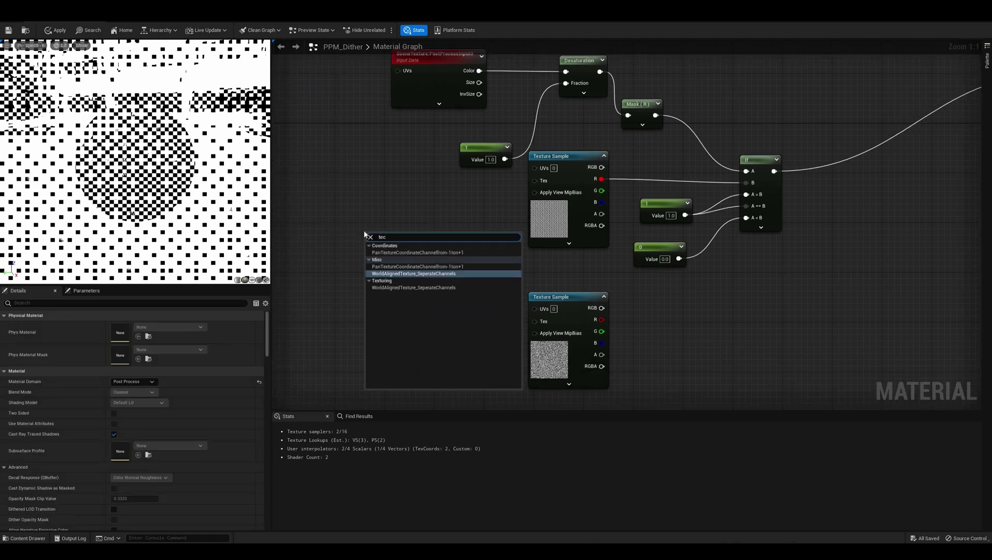
key(BackSpace)
text(xco)
key(Return)
drag(403, 236, 534, 168)
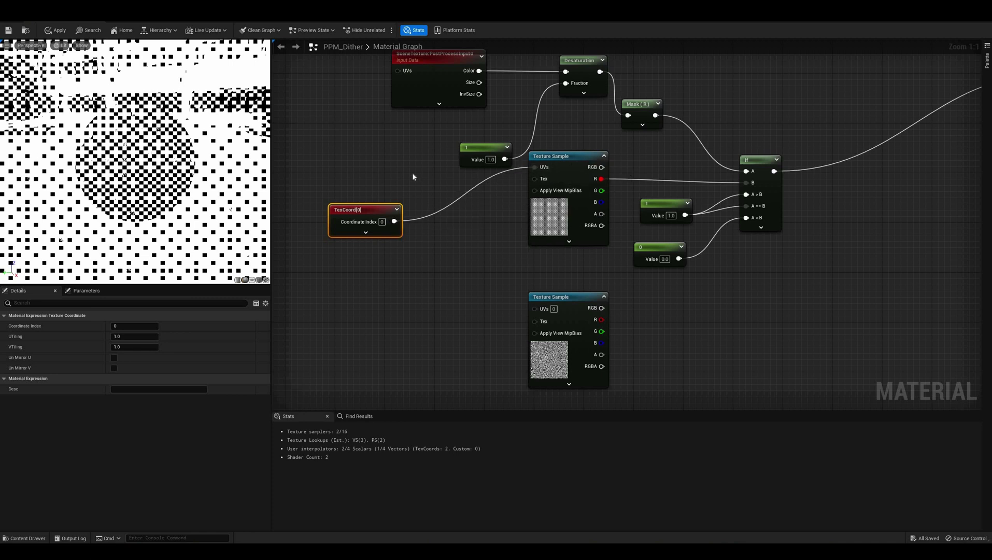
drag(352, 222, 389, 166)
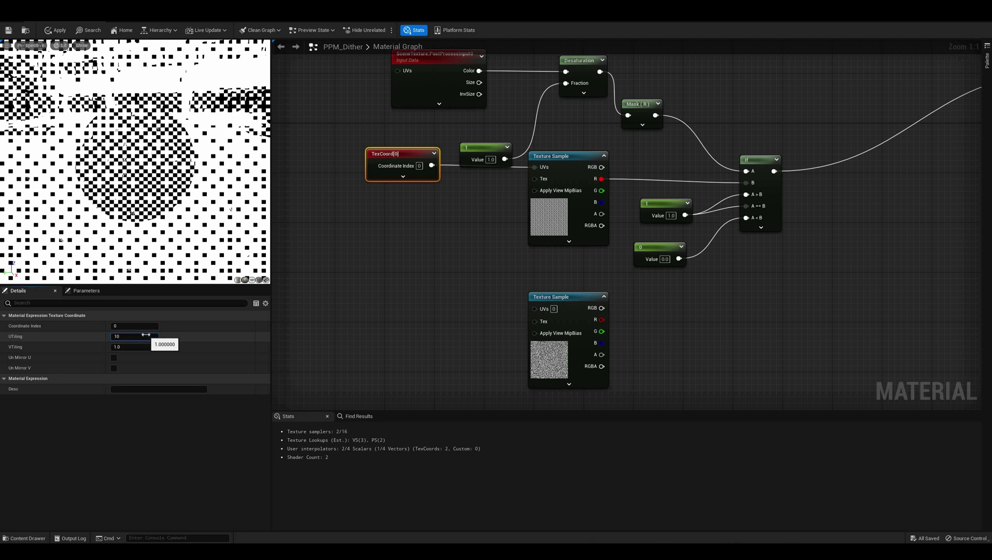
- Try a TexCoord tiling of 10 in U and V, and settle on UTiling and VTiling of 5.0
key(Tab)
text(1)
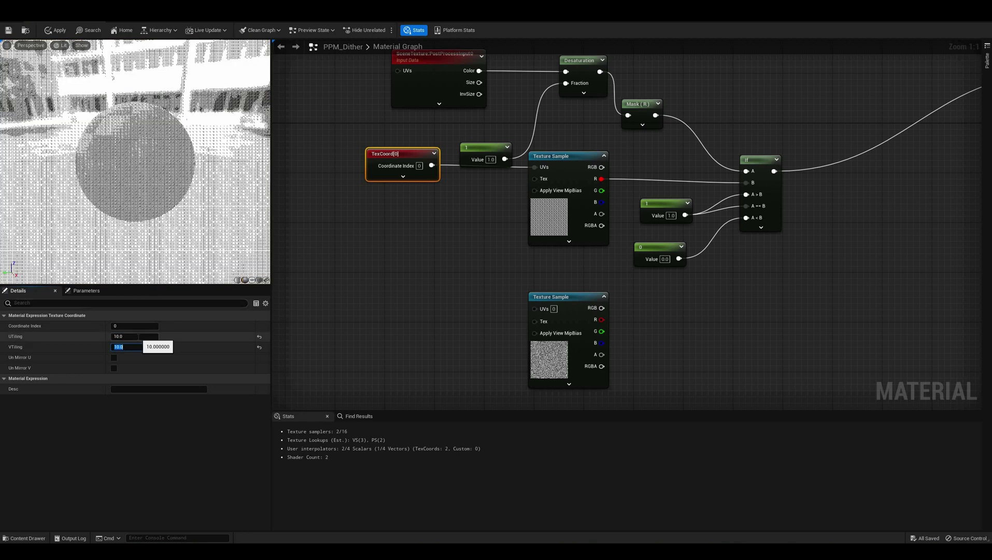
text(5)
key(Tab)
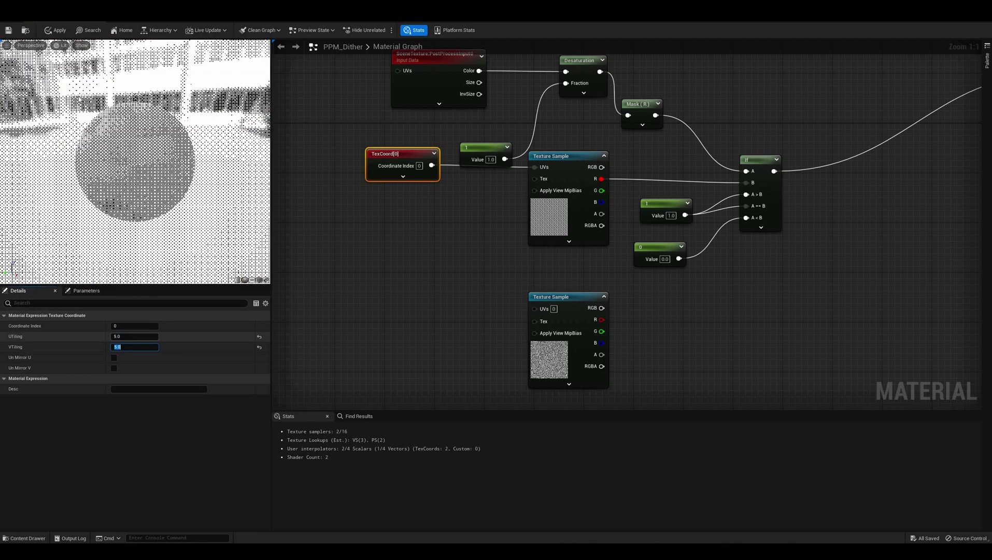
- Inspect the dither pattern on the preview sphere from several angles and apply the material to the level
mouse_move(119, 130)
mouse_down()
mouse_move(101, 119)
mouse_move(124, 143)
mouse_up()
right_drag(125, 142, 125, 109)
drag(124, 109, 96, 93)
right_drag(96, 93, 96, 117)
drag(95, 117, 69, 49)
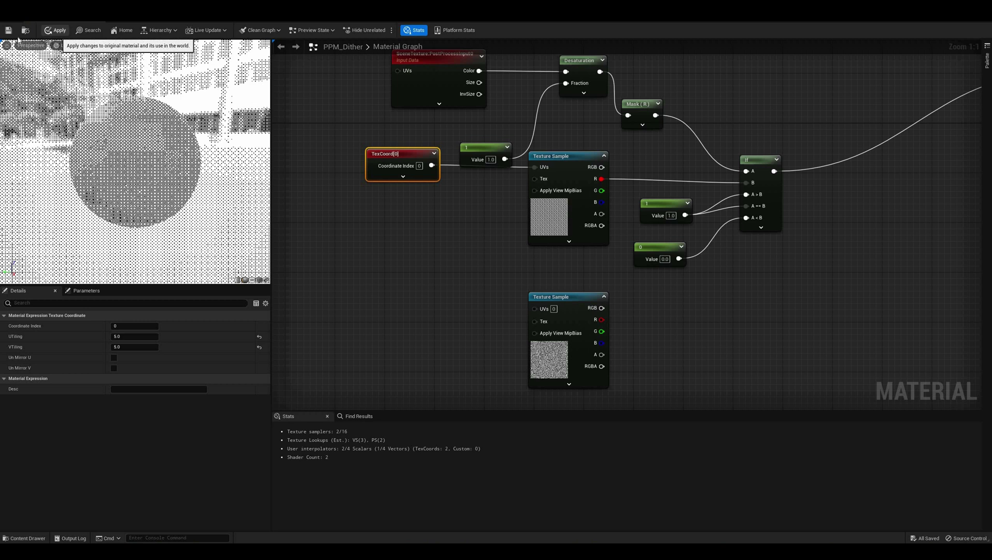
click(55, 30)
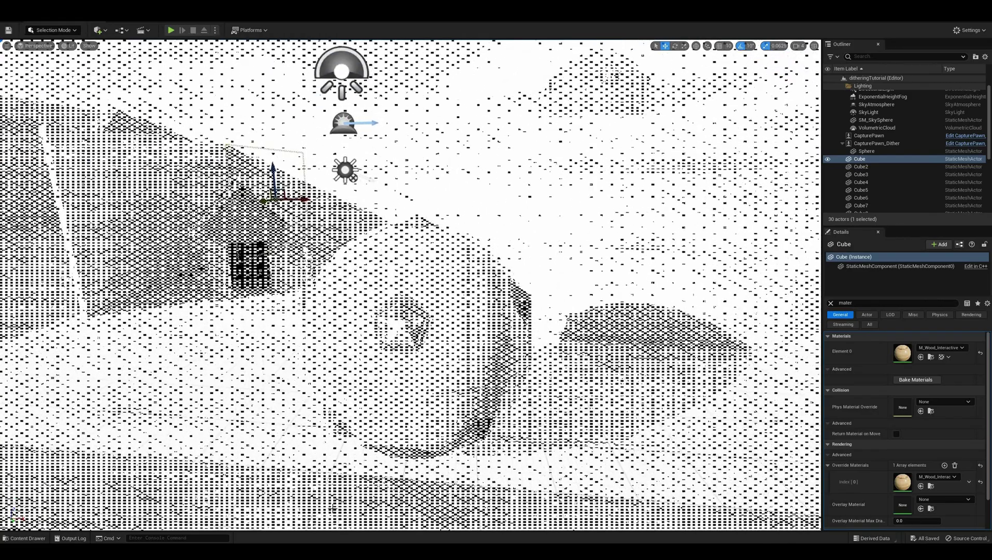
- Back in PPM_Dither, feed the TexCoord into the lower Texture Sample's UVs, route its R channel into the If node's B, and apply
mouse_move(272, 526)
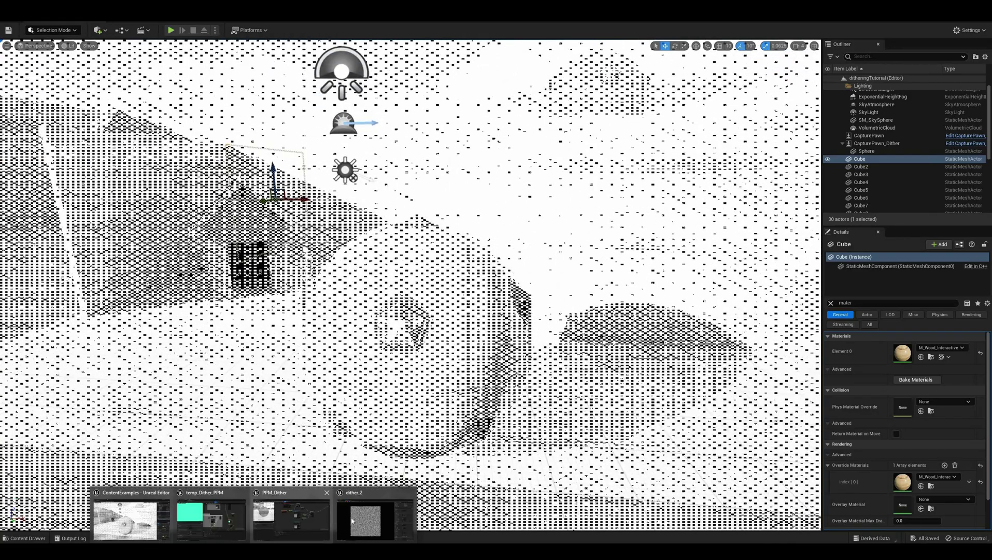
click(310, 523)
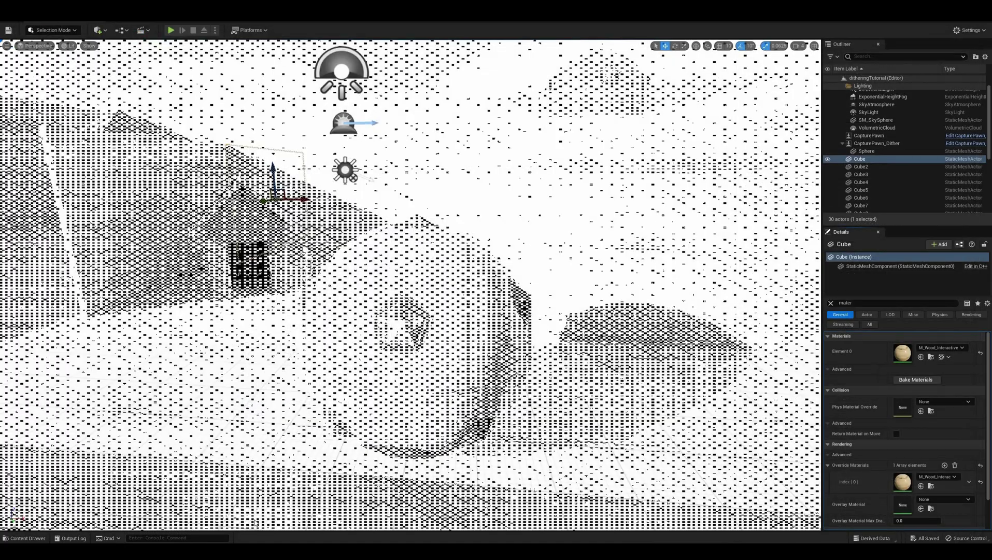
mouse_move(254, 523)
click(310, 525)
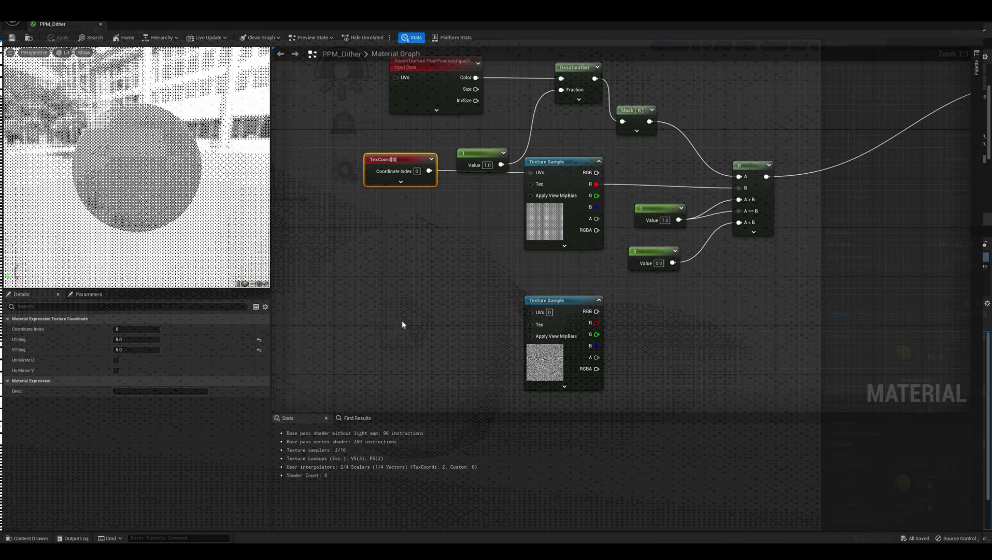
click(414, 251)
drag(406, 163, 534, 308)
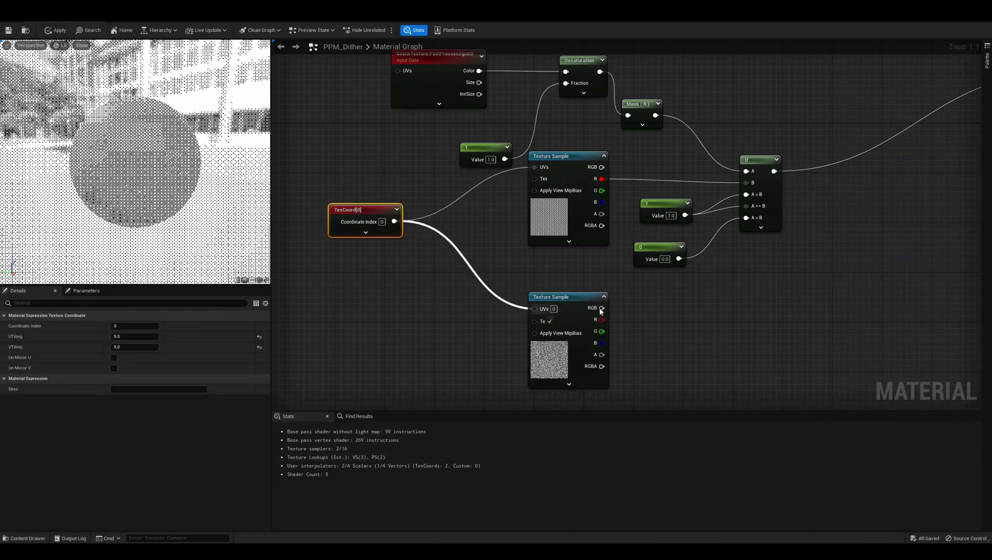
drag(750, 186, 602, 319)
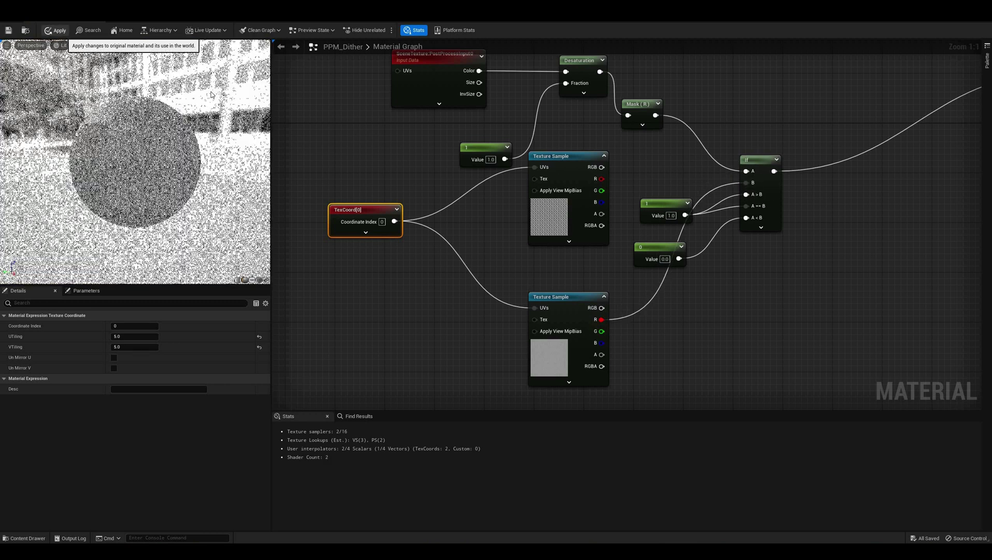
click(55, 30)
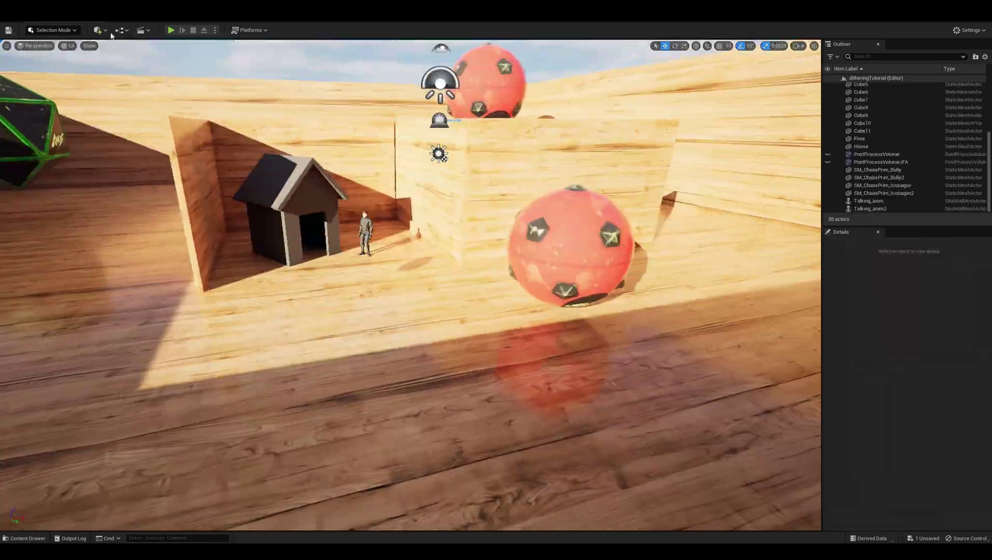
- Add a Sphere shape to the level and attach it to CapturePawn_Dither in the Outliner
click(103, 31)
text(sph)
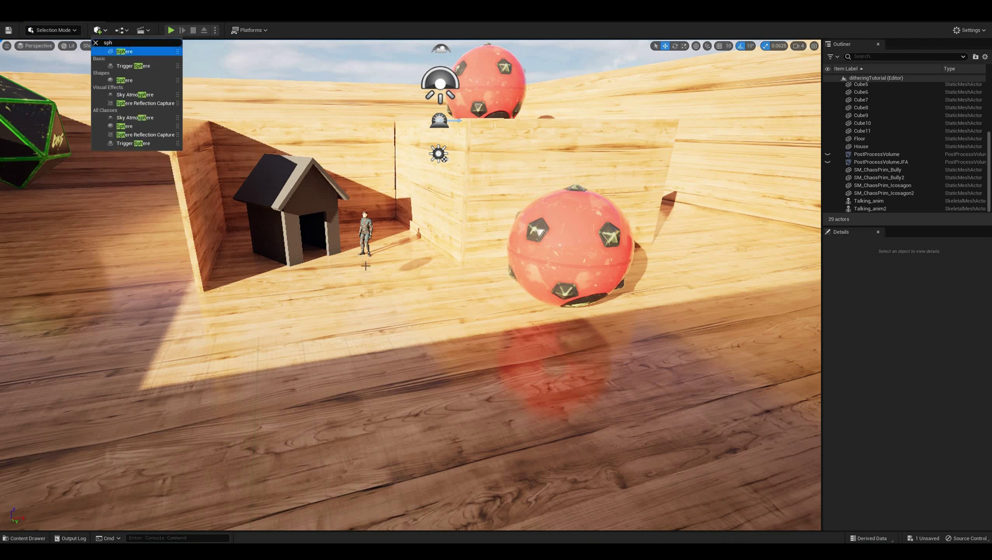
click(119, 52)
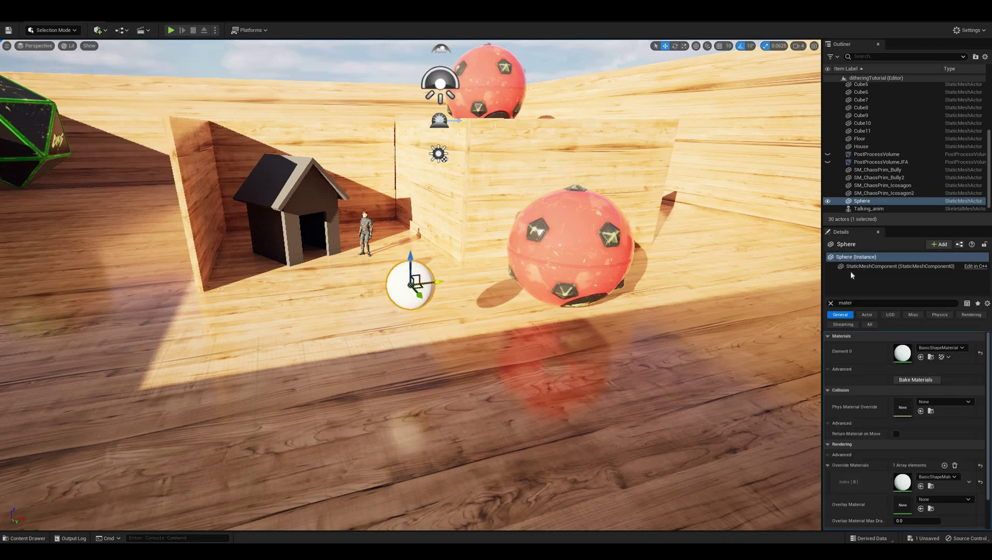
click(830, 303)
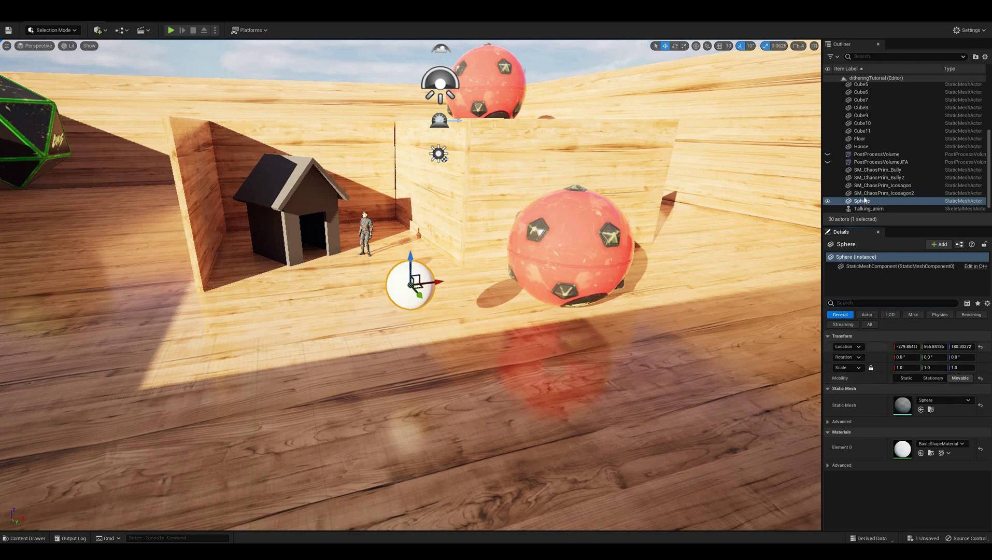
drag(869, 202, 885, 125)
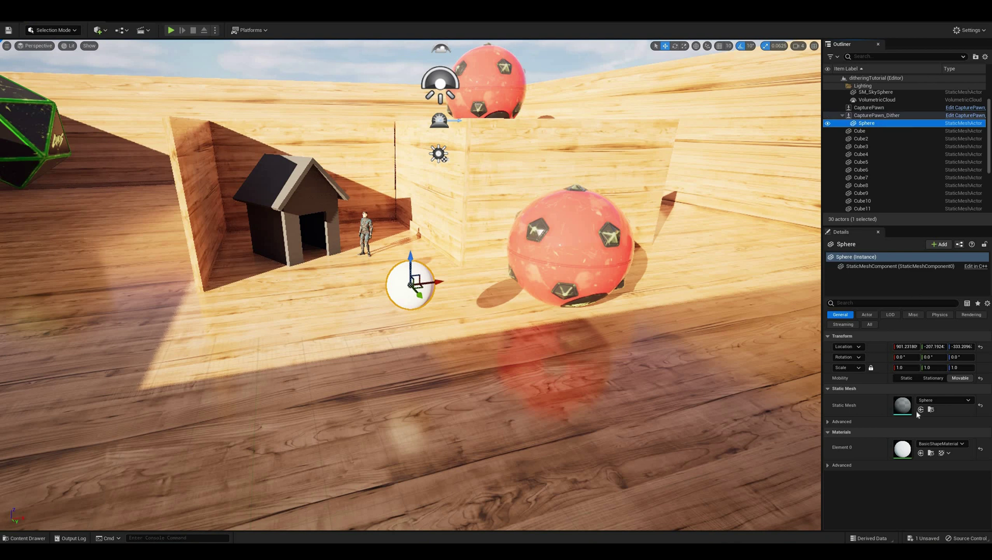
- Scale the attached sphere uniformly to 5.0
click(906, 378)
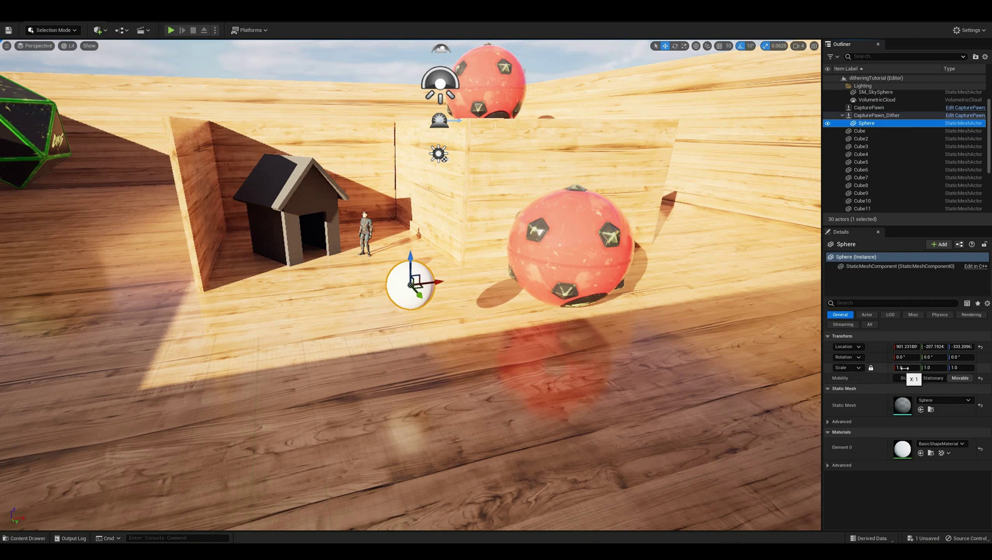
click(914, 368)
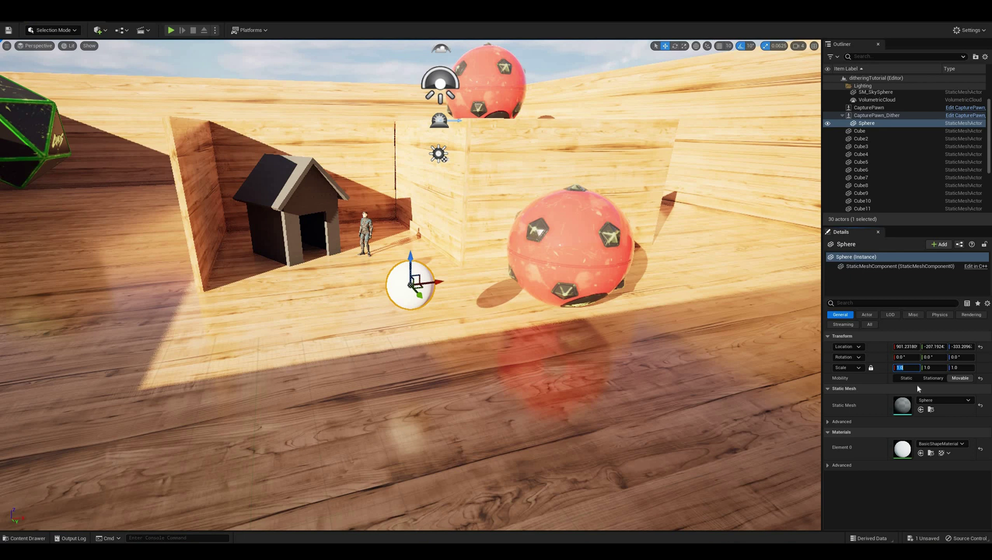
text(5)
key(Return)
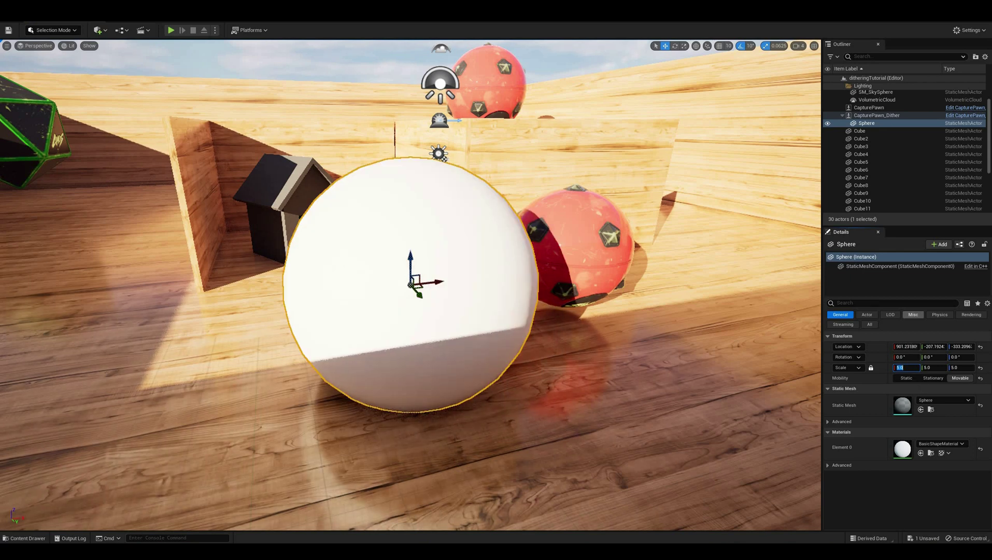
- Reset the sphere's relative location to 0, 0, 0 so it is centred on its parent pawn
click(909, 346)
text(0)
key(Tab)
text(0)
key(Tab)
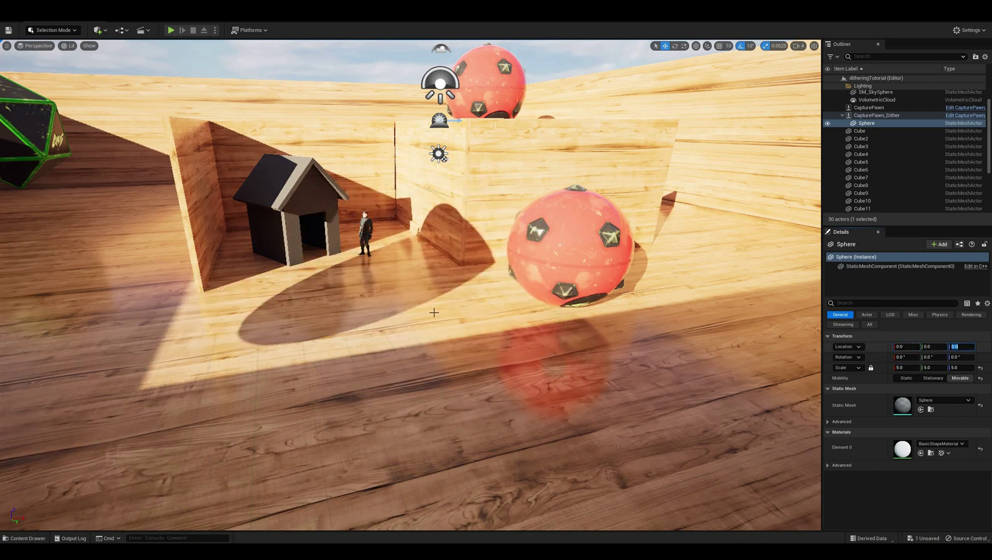
text(0)
key(Return)
right_drag(466, 286, 363, 285)
key(f)
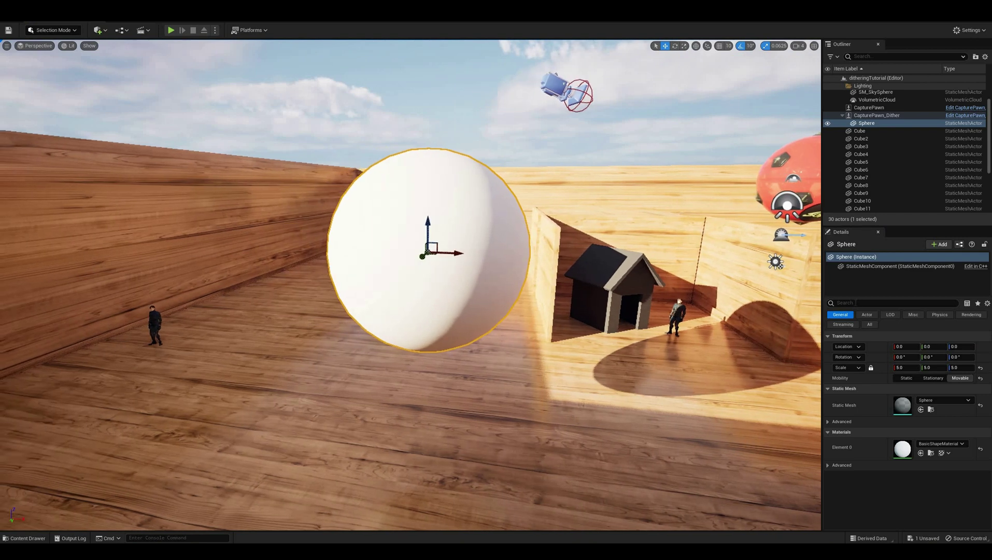
- Set the Collision Presets of the sphere's StaticMeshComponent to NoCollision
click(857, 267)
click(857, 303)
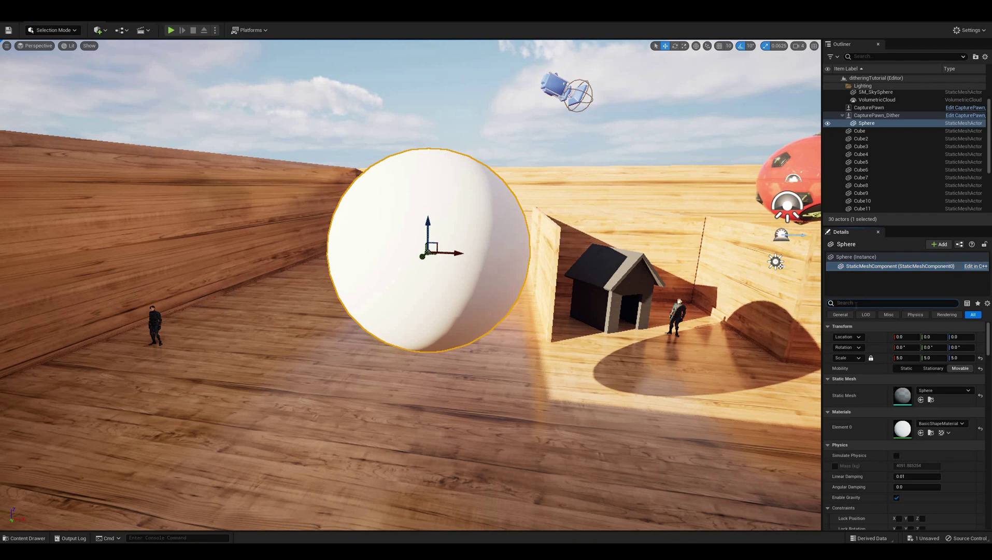
text(col)
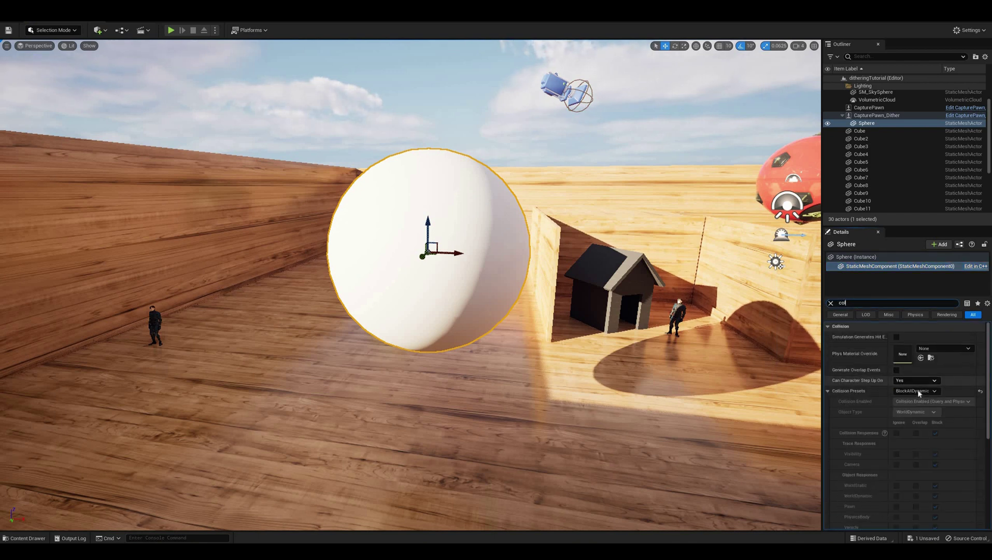
click(917, 390)
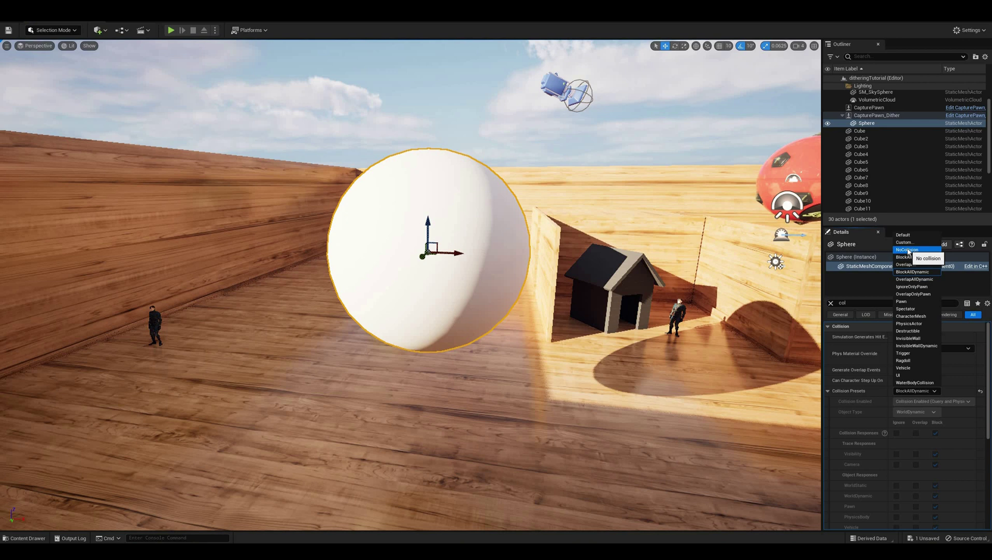
click(908, 253)
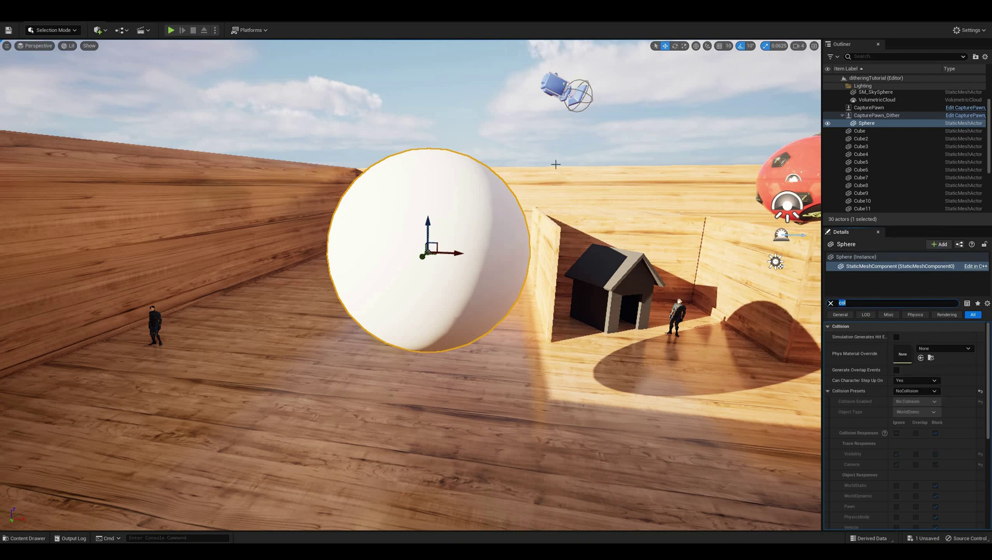
key(BackSpace)
- Play the level and eject from the pawn to examine the sphere around it with the dither effect active
click(170, 30)
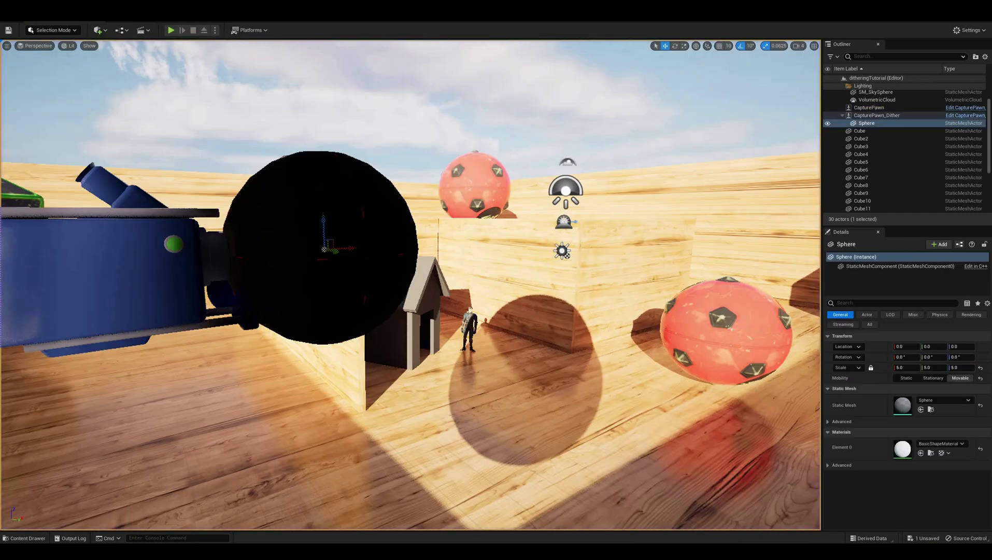
key(f)
key(s)
mouse_move(472, 195)
right_down()
mouse_move(425, 194)
mouse_move(472, 194)
right_up()
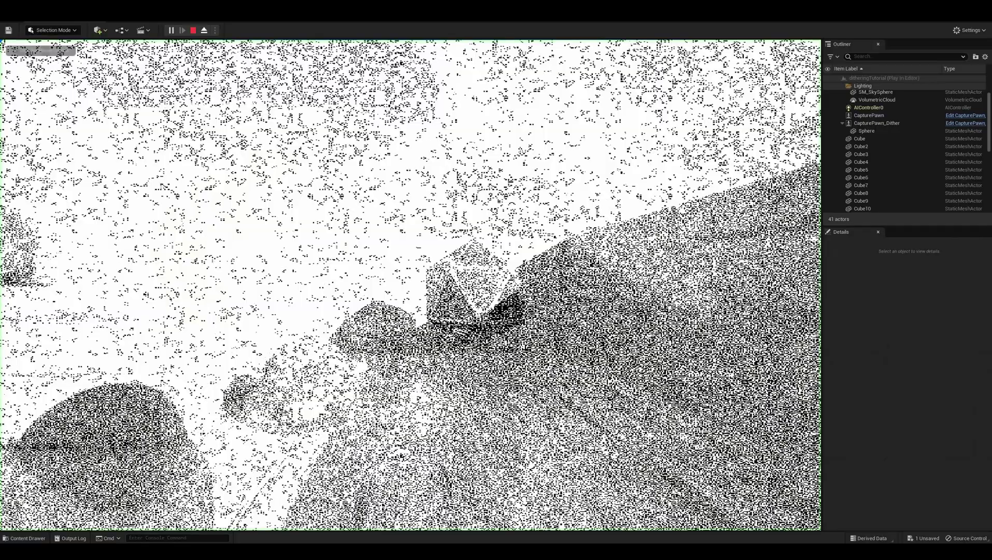
click(204, 30)
right_drag(410, 284, 332, 363)
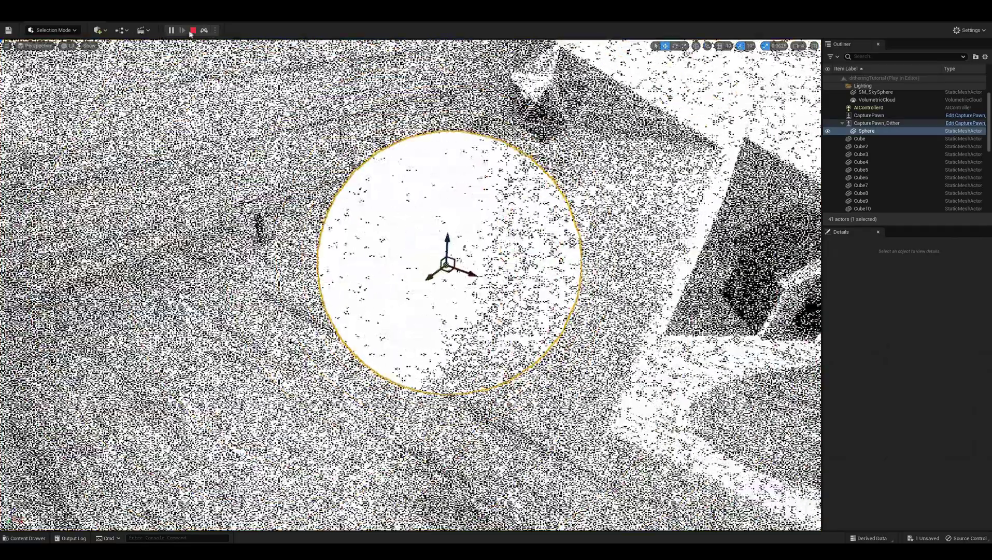
- Stop the play session and review the scene capture settings of SceneCaptureComponent2D in the CapturePawn_Dither blueprint
click(193, 30)
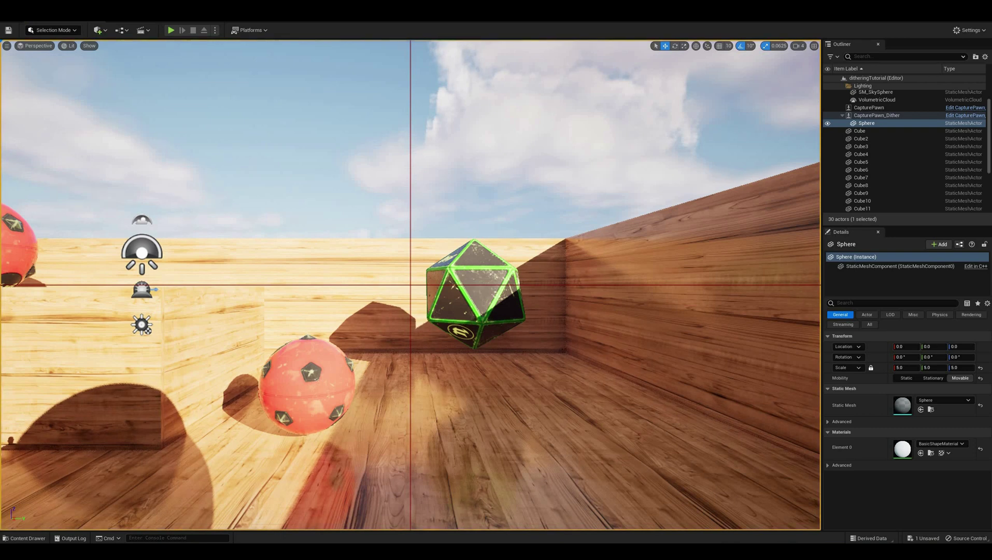
mouse_move(518, 187)
right_down()
mouse_move(363, 186)
mouse_move(518, 186)
right_up()
right_drag(615, 182, 555, 223)
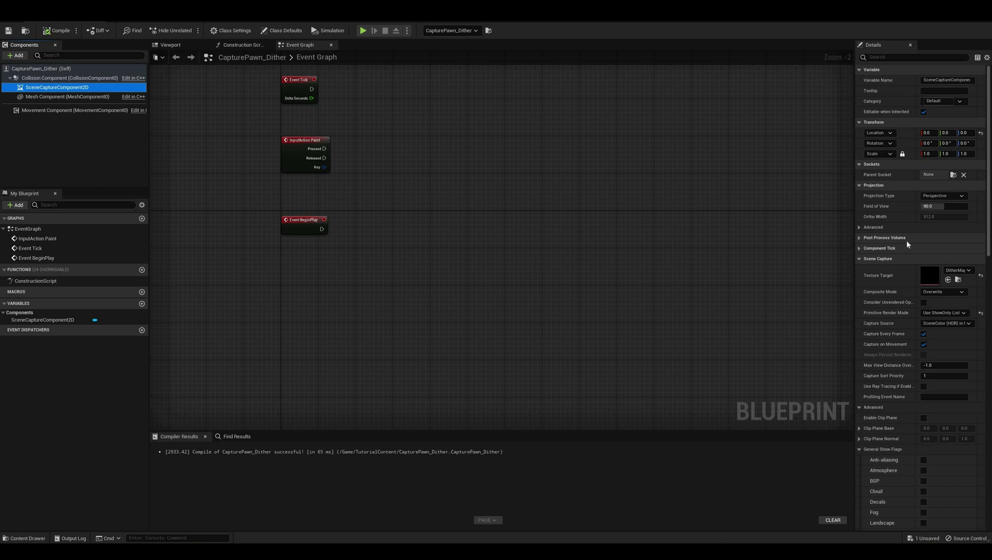
drag(854, 245, 665, 250)
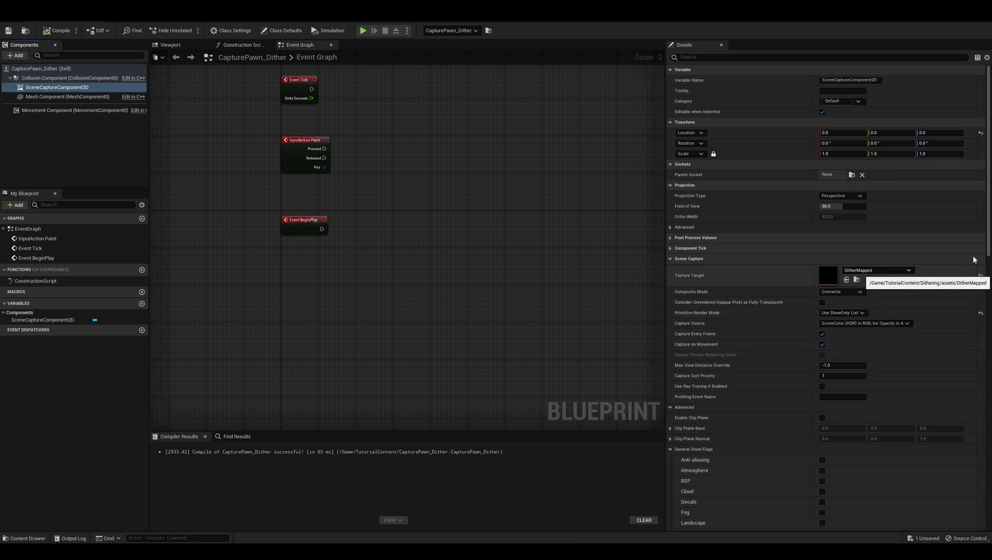
scroll(829, 316, down, 2)
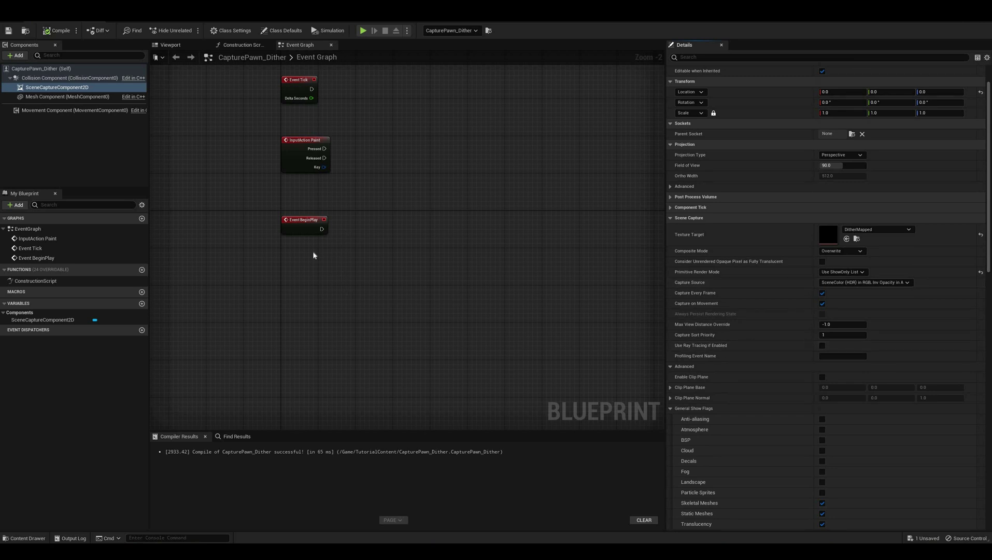
- Add a Set Show Only Actors node targeting SceneCaptureComponent2D and execute it from Event BeginPlay
right_drag(311, 247, 302, 263)
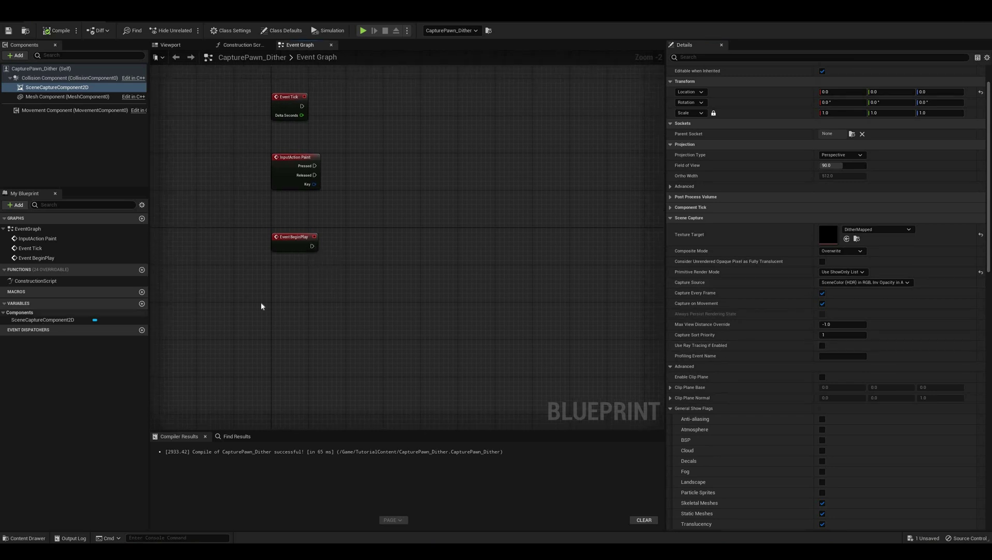
drag(42, 319, 425, 242)
click(317, 295)
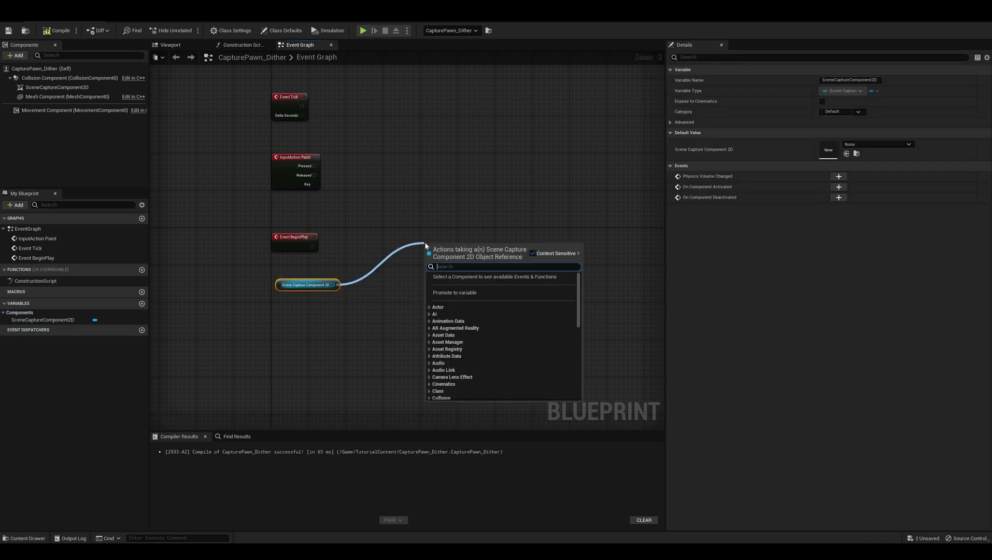
text(showon)
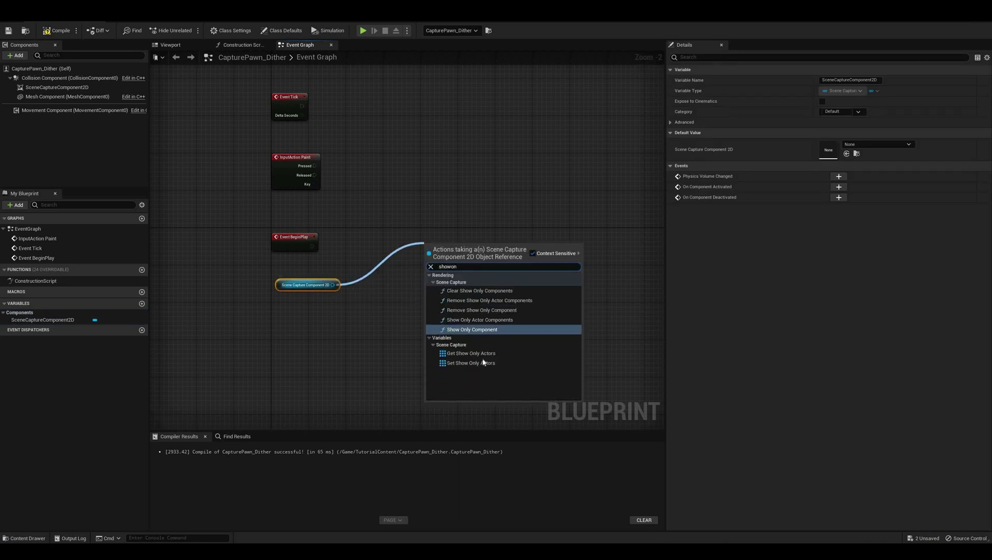
click(471, 363)
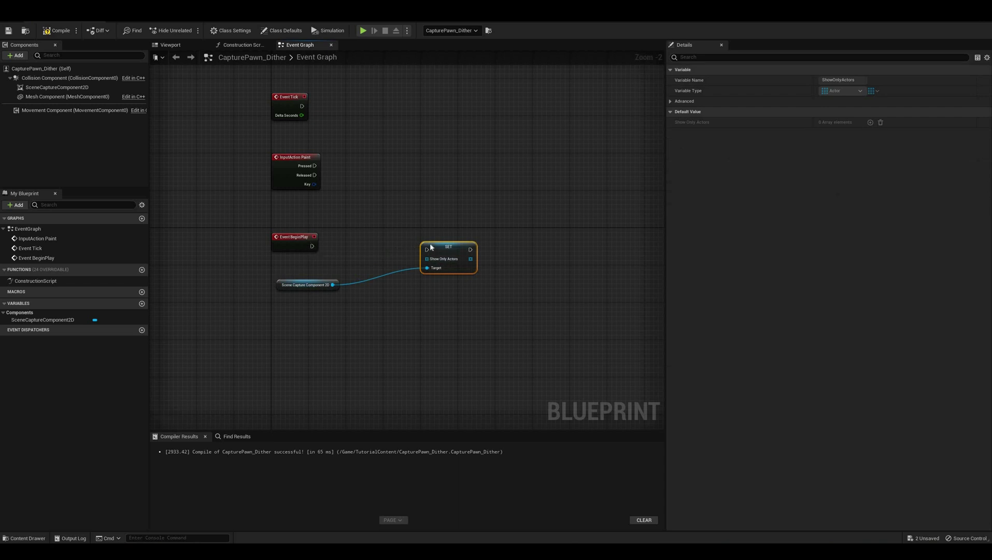
drag(312, 246, 427, 244)
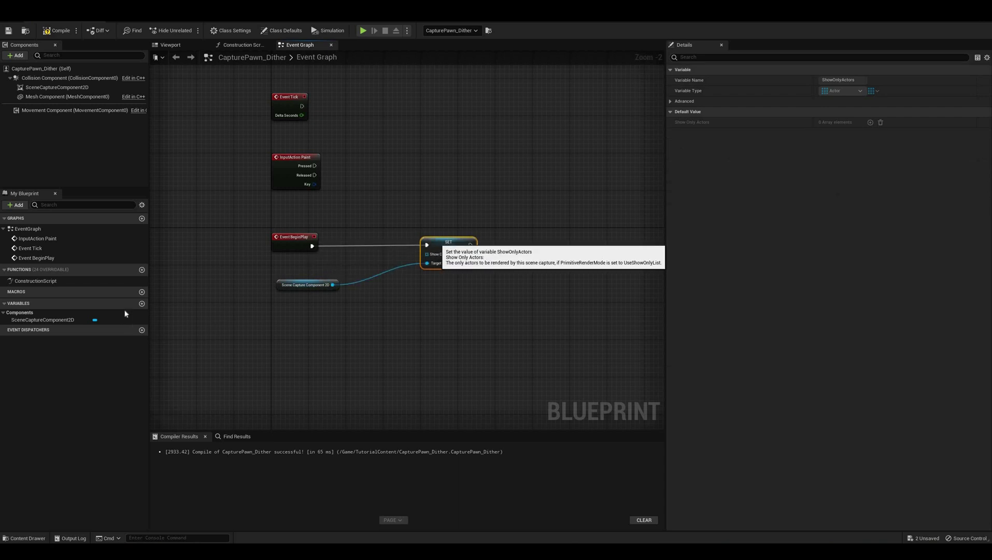
- Create a CaptureActor variable of type Actor object reference and make it instance editable
click(142, 304)
text(aptureActor)
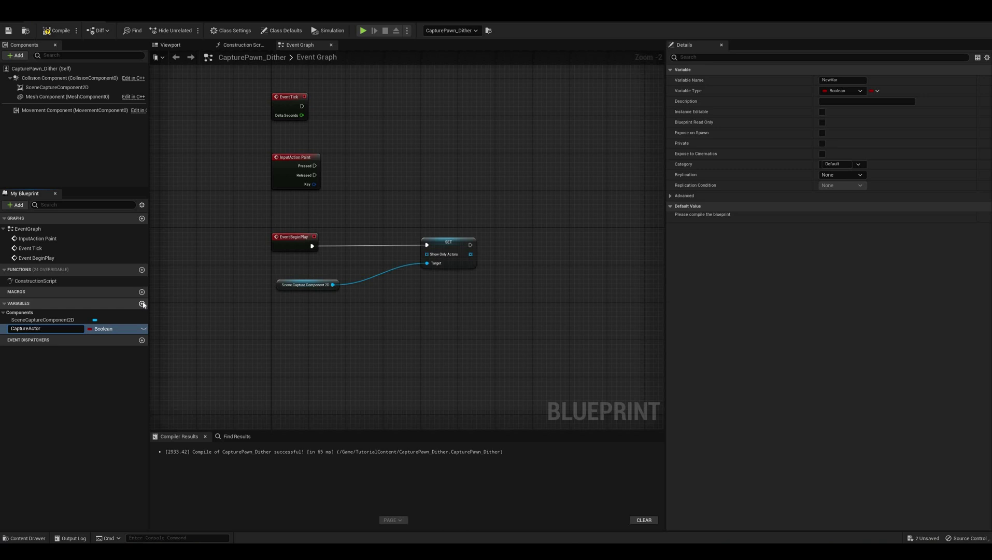
click(107, 329)
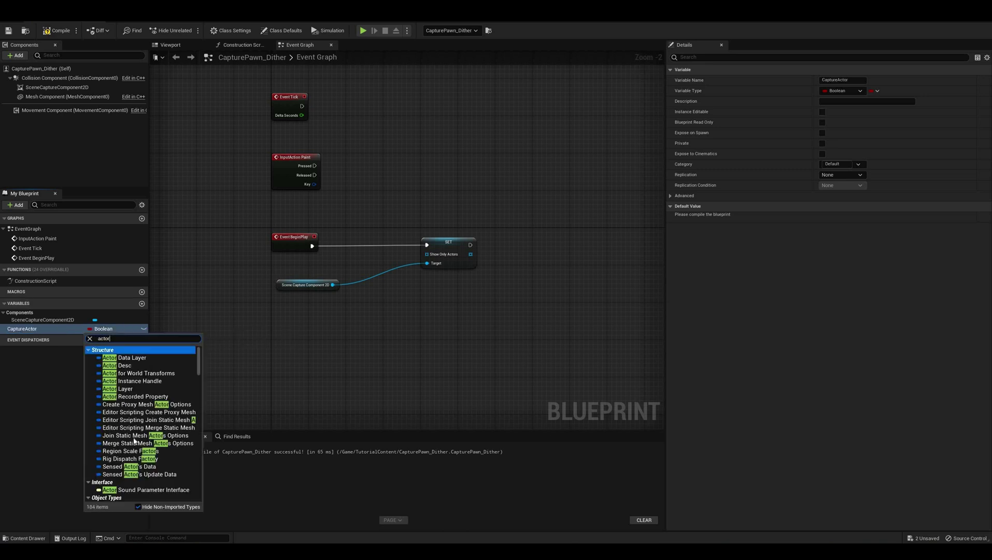
scroll(135, 438, down, 2)
mouse_move(145, 444)
click(221, 441)
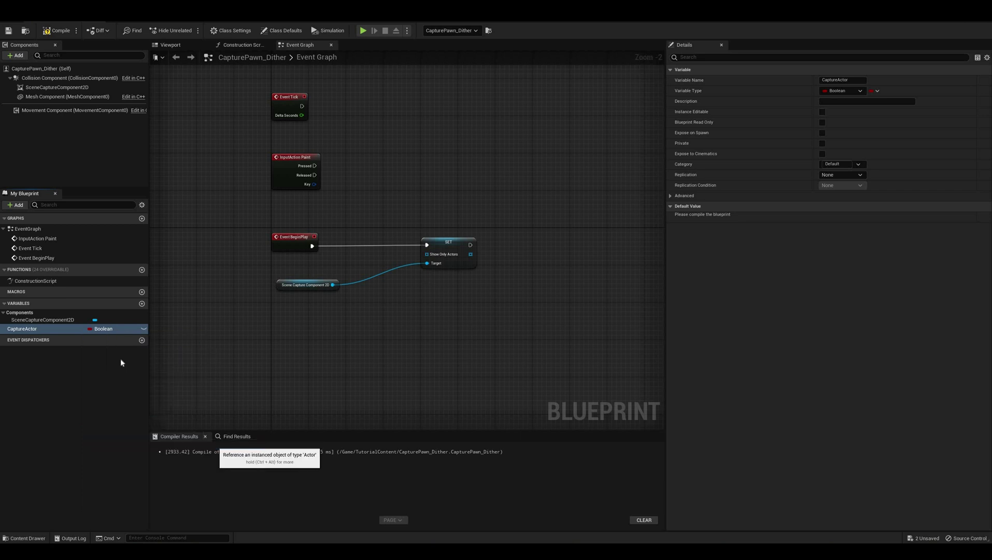
click(822, 112)
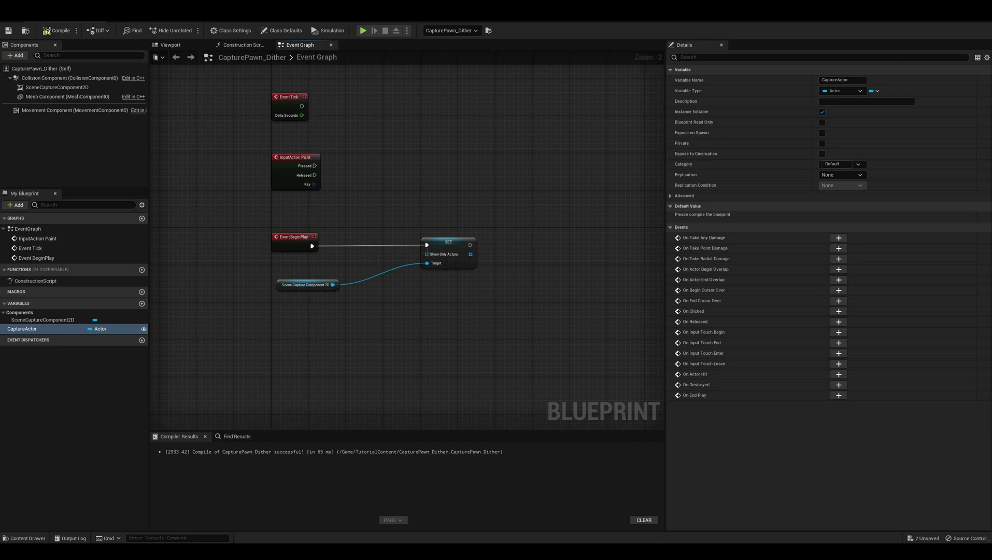
- Feed the CaptureActor variable through a Make Array node into the Show Only Actors input of the Set node
drag(427, 254, 392, 300)
text(ma)
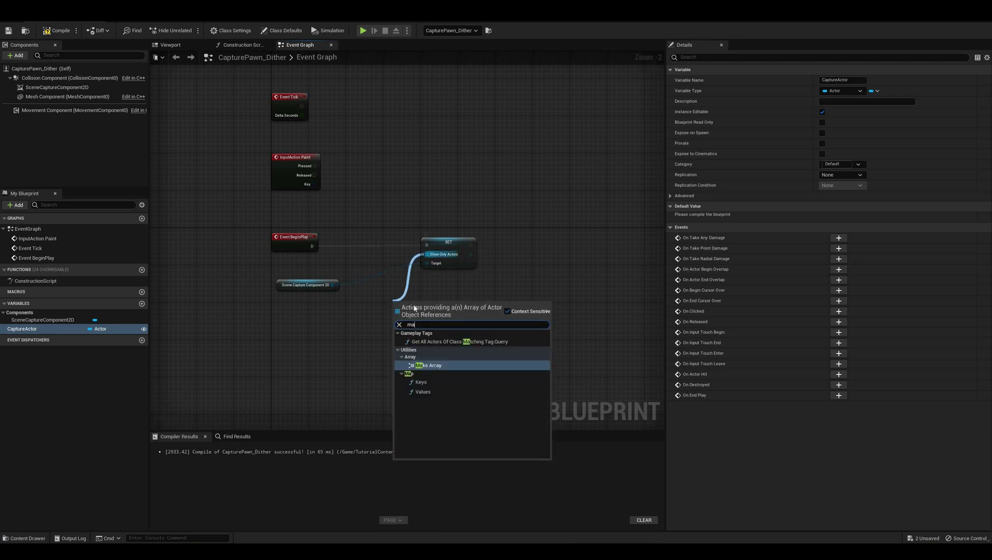
text(ke)
key(Return)
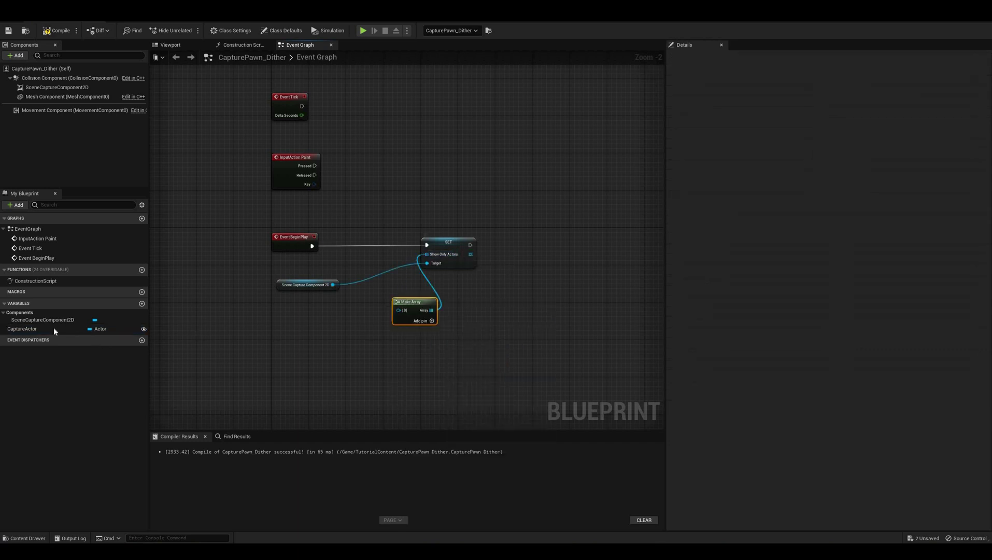
drag(22, 329, 352, 306)
click(305, 316)
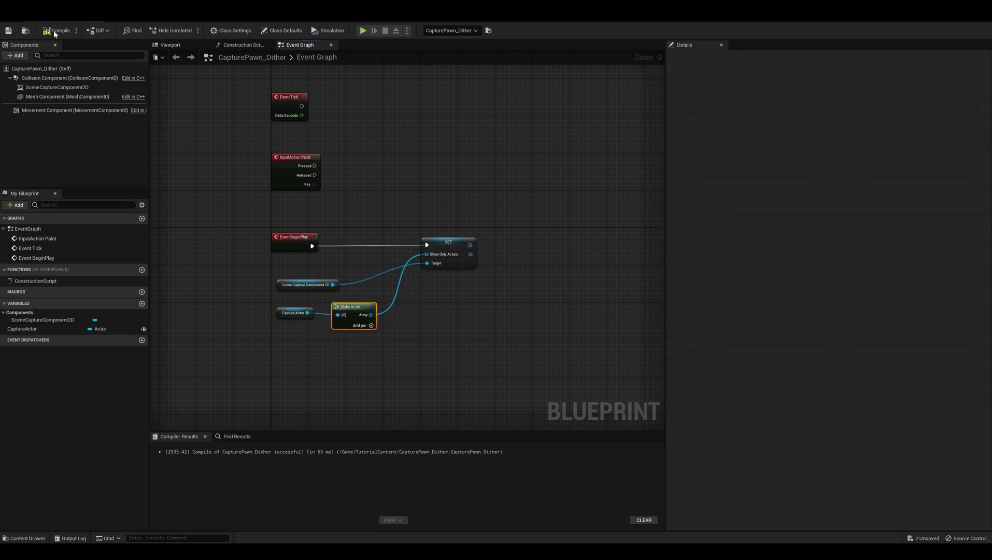
- Compile and save the CapturePawn_Dither blueprint
click(57, 30)
click(9, 31)
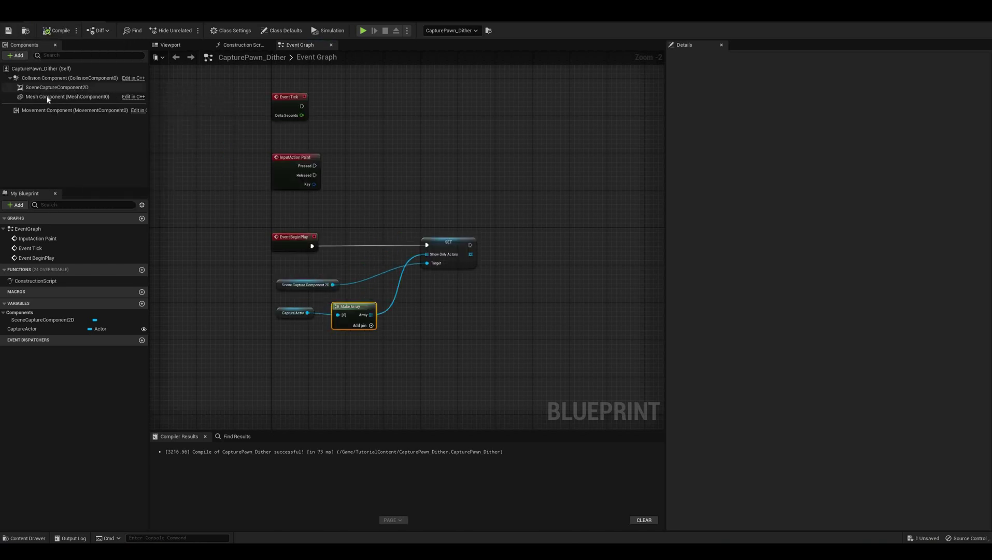
click(449, 244)
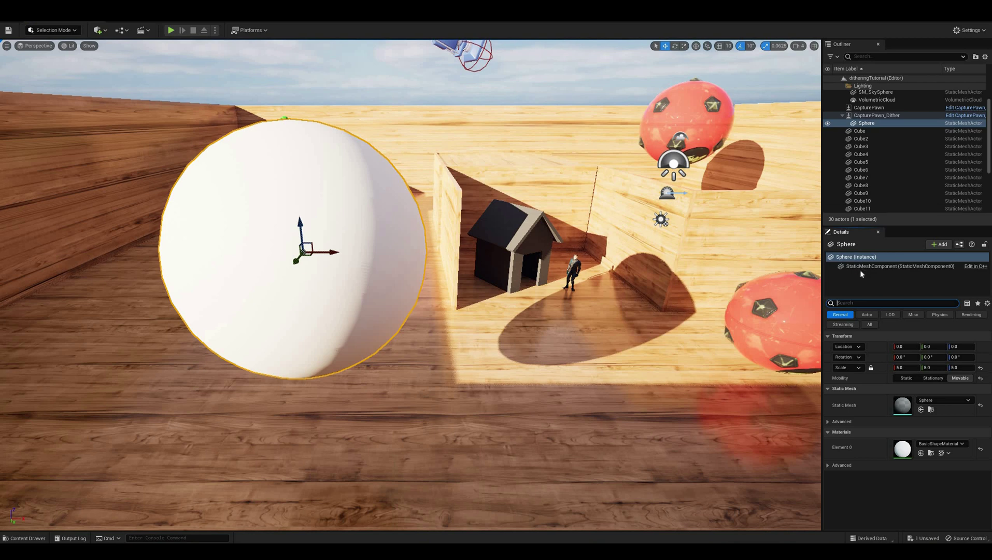
- Make the sphere's StaticMeshComponent visible in scene capture only
click(861, 266)
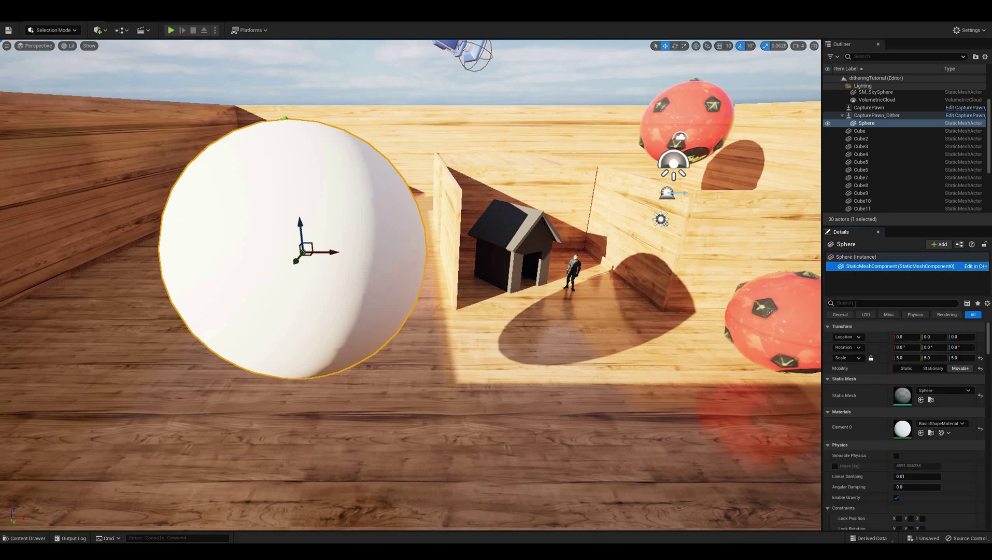
text(tur)
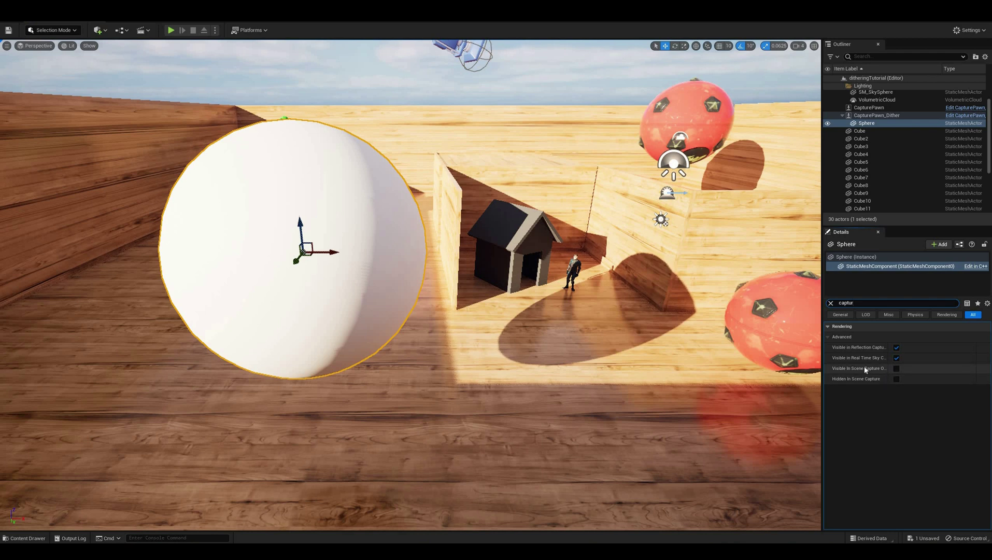
click(896, 368)
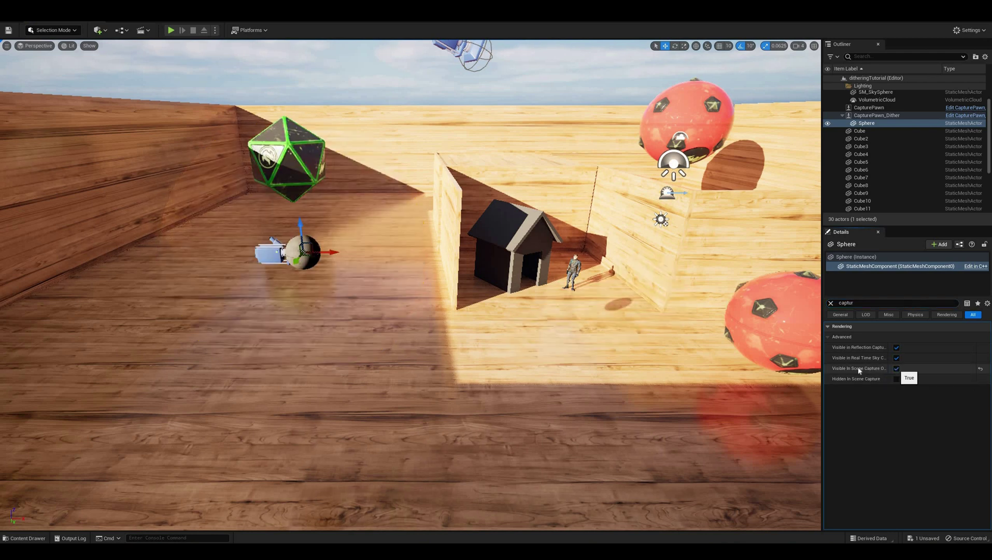
right_drag(726, 352, 579, 321)
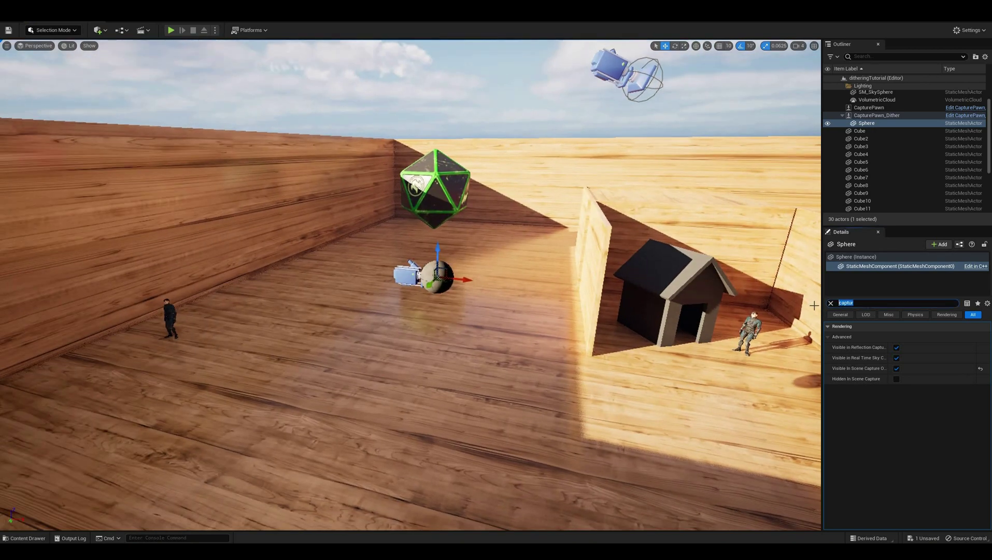
- Turn off Cast Shadow on the sphere's StaticMeshComponent
text(refl)
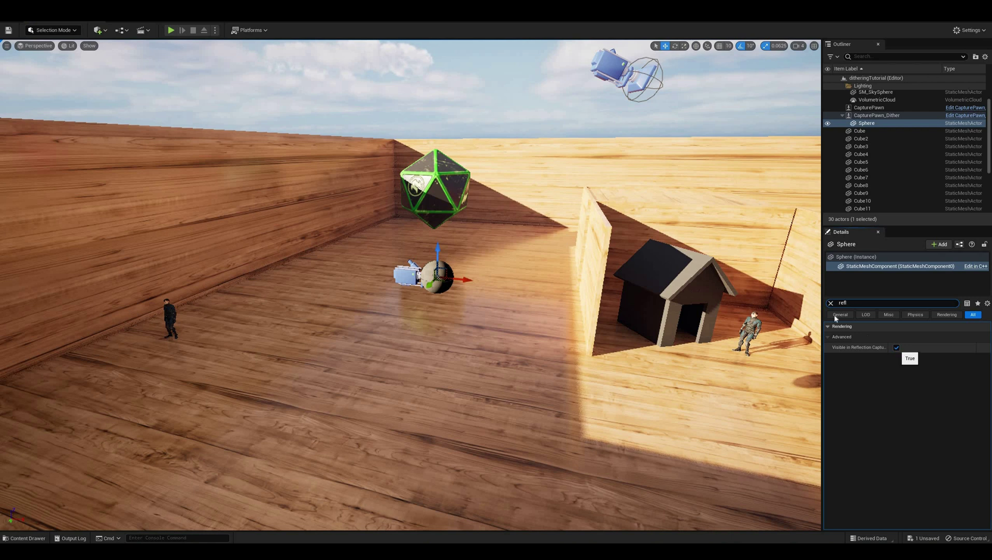
click(831, 303)
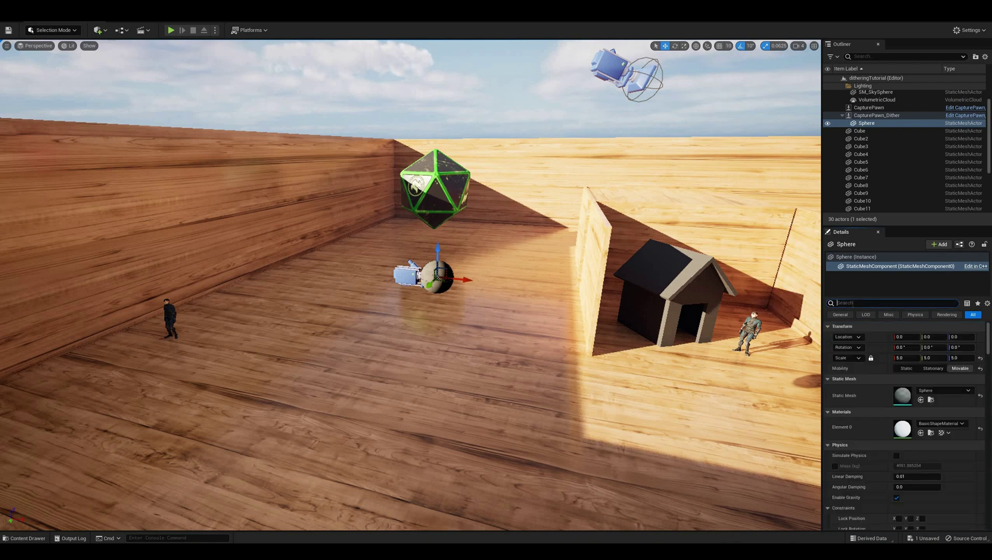
text(shado)
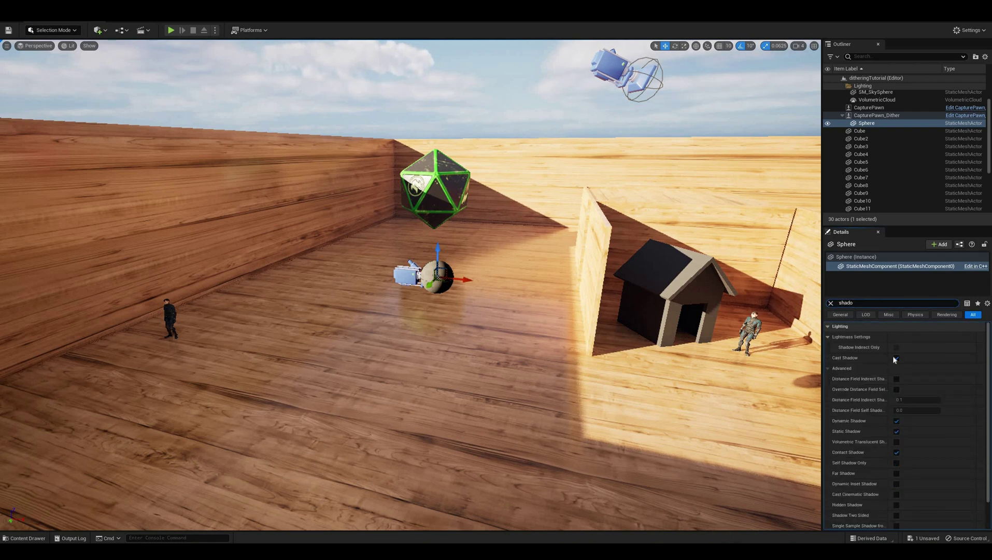
click(833, 304)
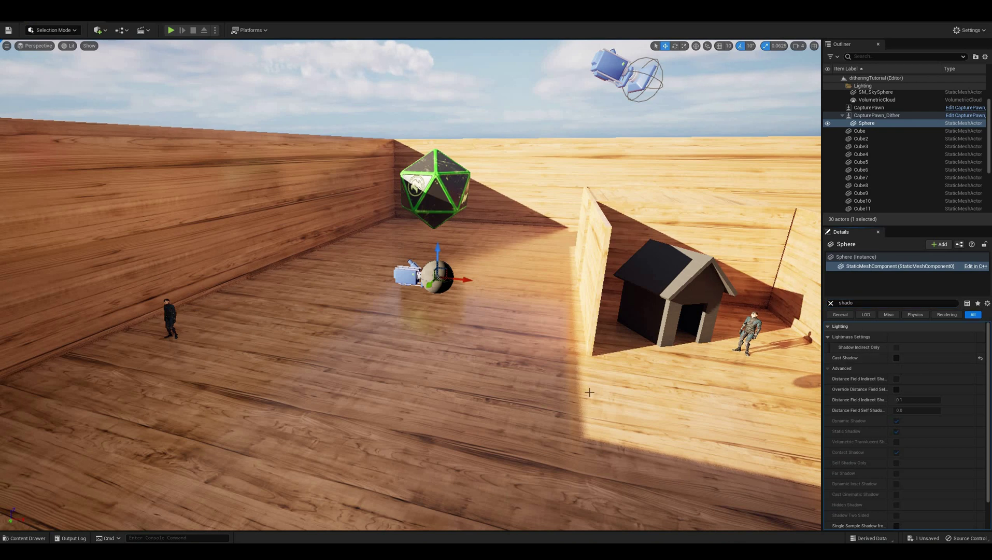
- Create a new material named M_DitherMapped in the Dithering assets folder
right_drag(284, 140, 295, 103)
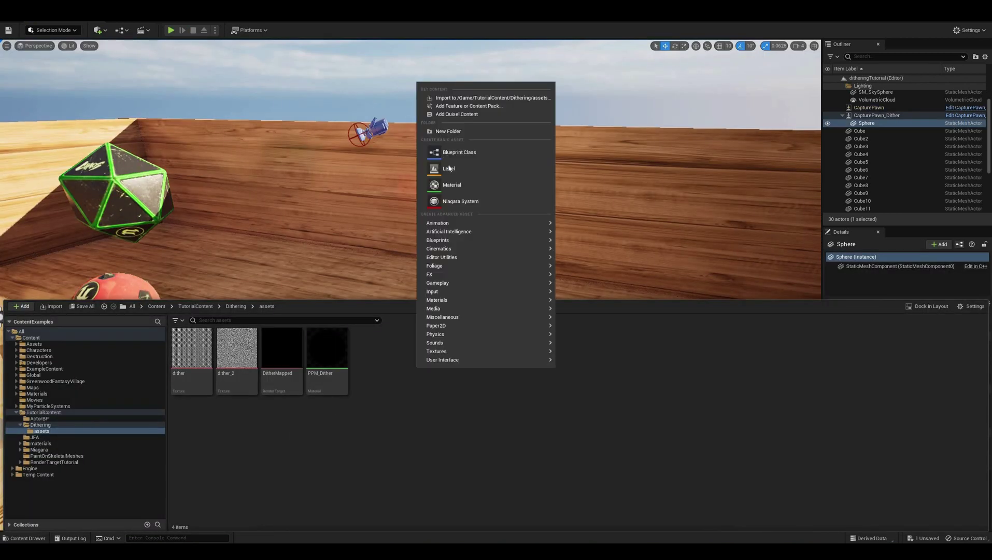
click(452, 185)
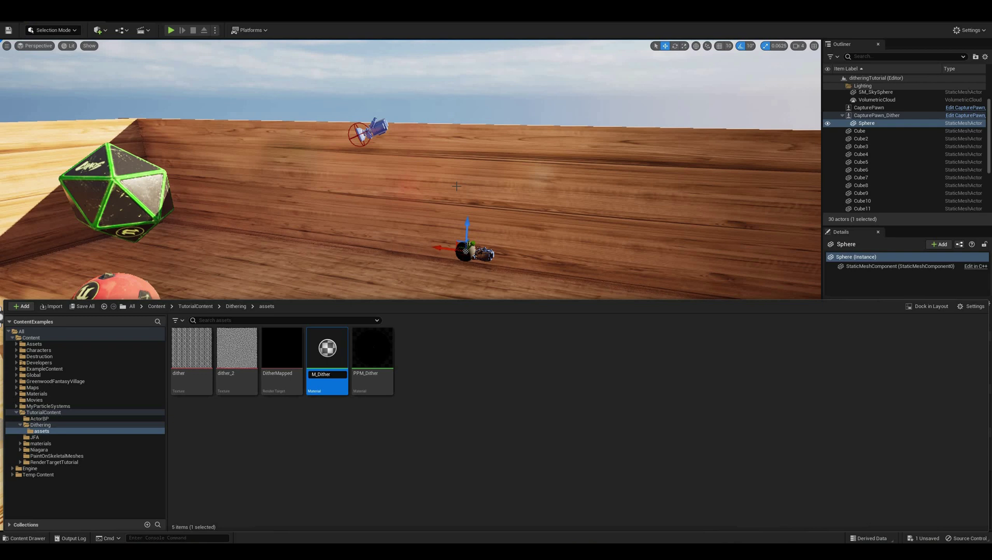
text(M_DitherMapped)
key(Return)
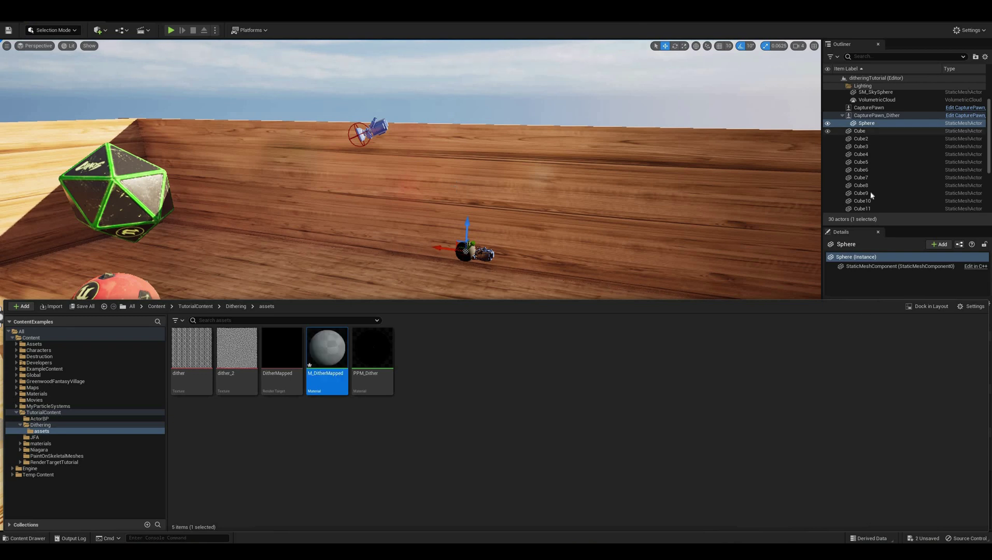
- Assign M_DitherMapped to material Element 0 of the sphere
key(ctrl+space)
click(941, 443)
text(m)
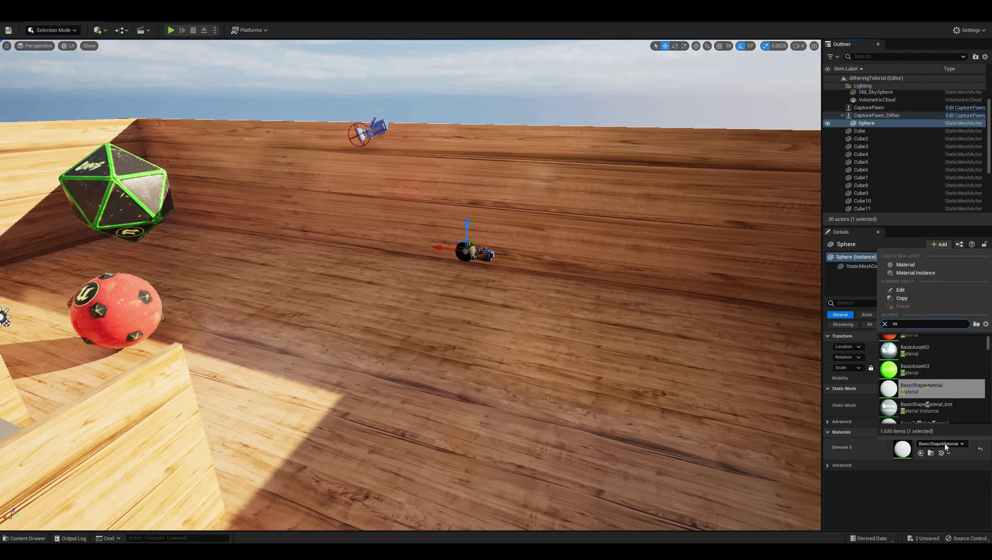
text(_dither)
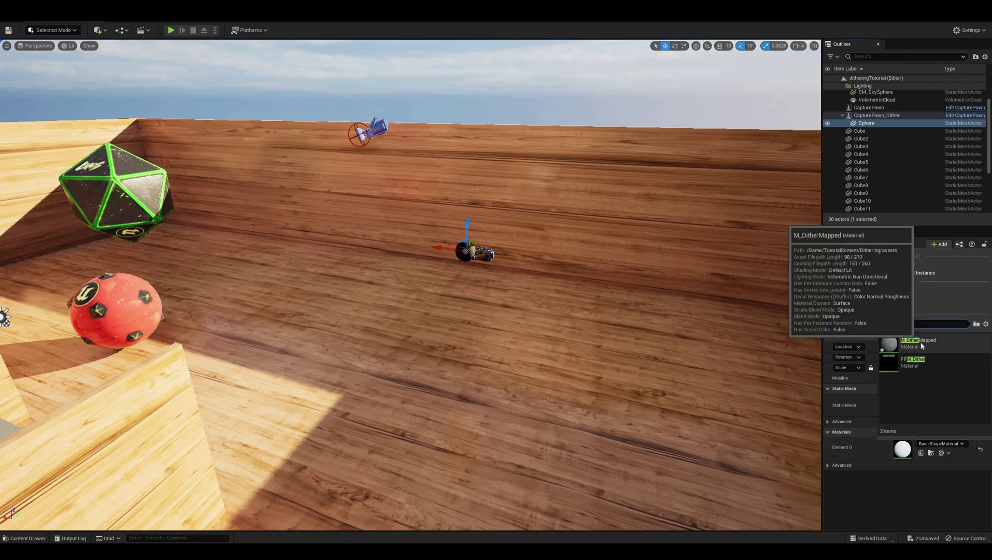
click(919, 344)
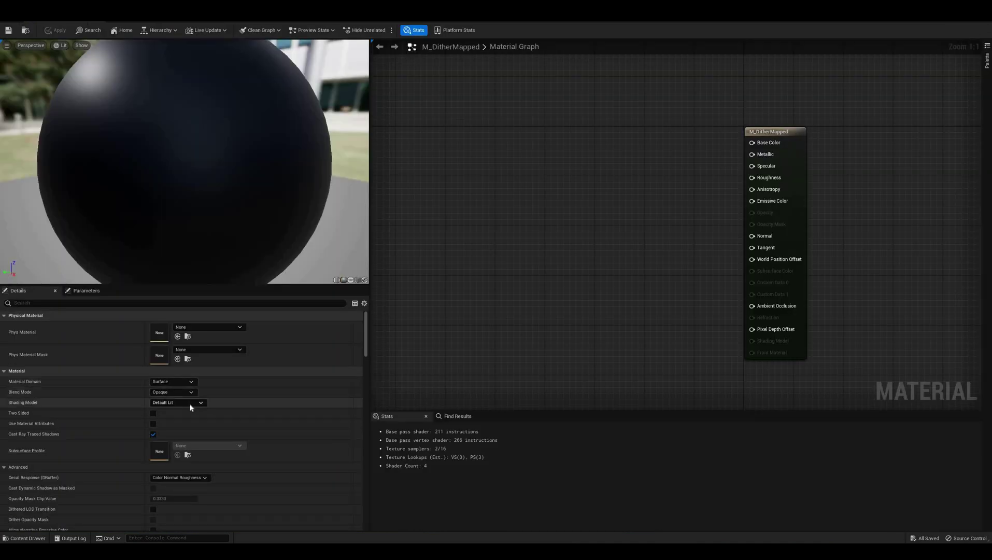
- Set the M_DitherMapped shading model to Unlit and make the material two-sided
click(190, 403)
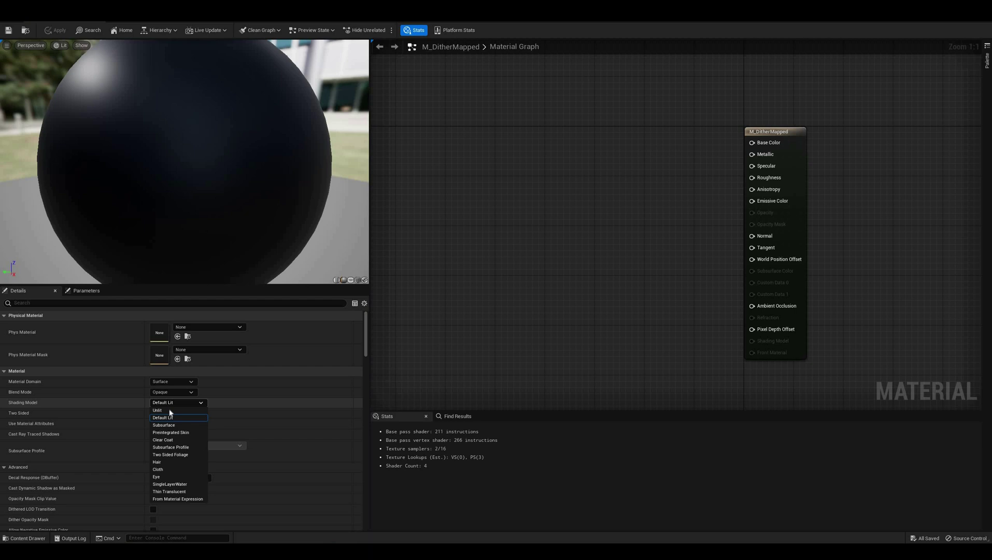
click(151, 411)
click(154, 414)
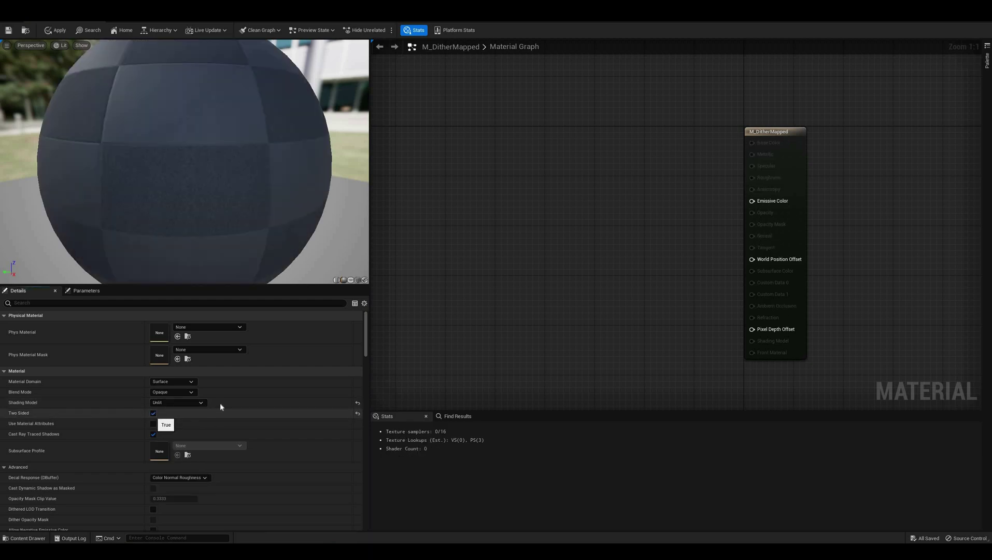
- Add the dither and dither_2 textures from the Dithering assets folder to the M_DitherMapped graph as two stacked Texture Sample nodes
right_click(448, 193)
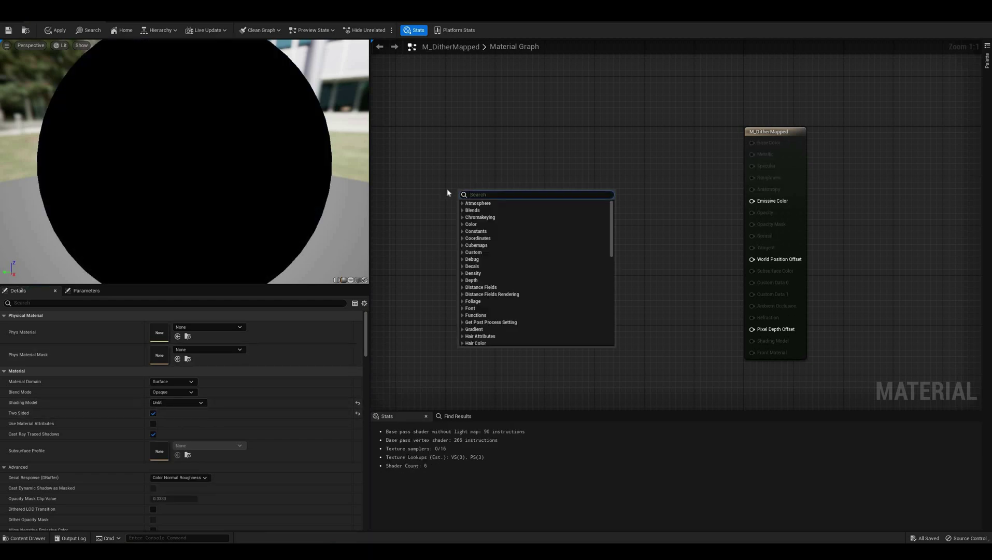
click(28, 538)
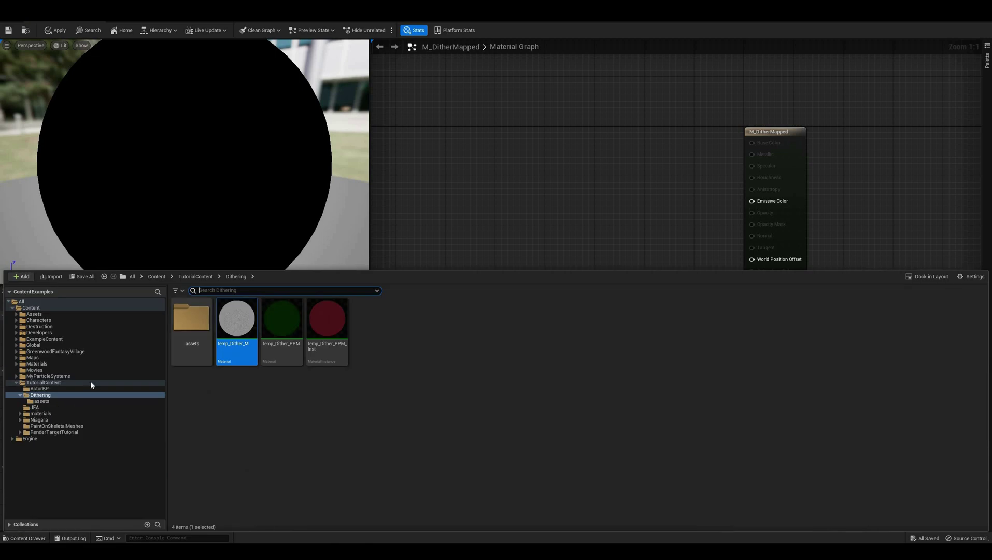
double_click(192, 317)
drag(236, 319, 524, 202)
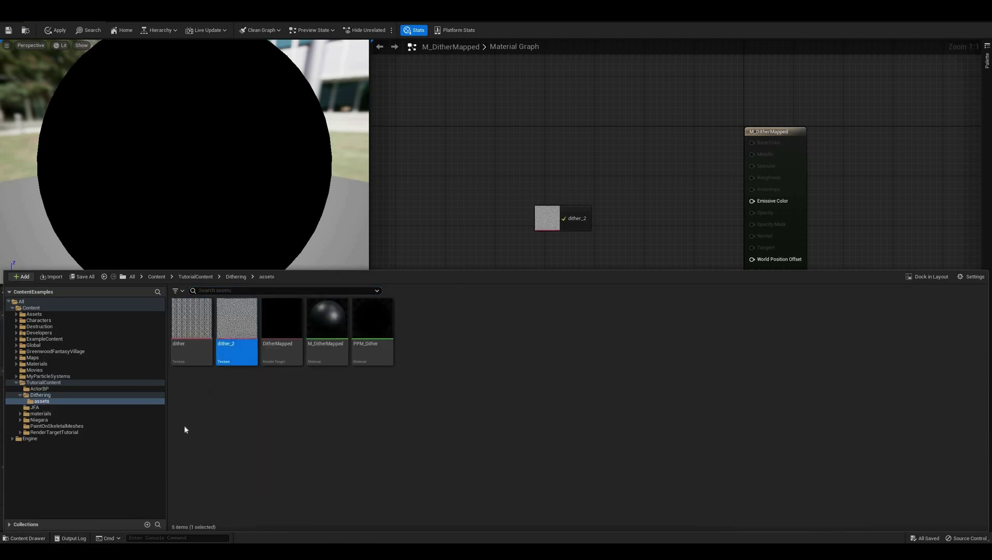
click(22, 539)
click(22, 538)
drag(194, 332, 586, 130)
drag(544, 203, 512, 269)
drag(592, 129, 529, 144)
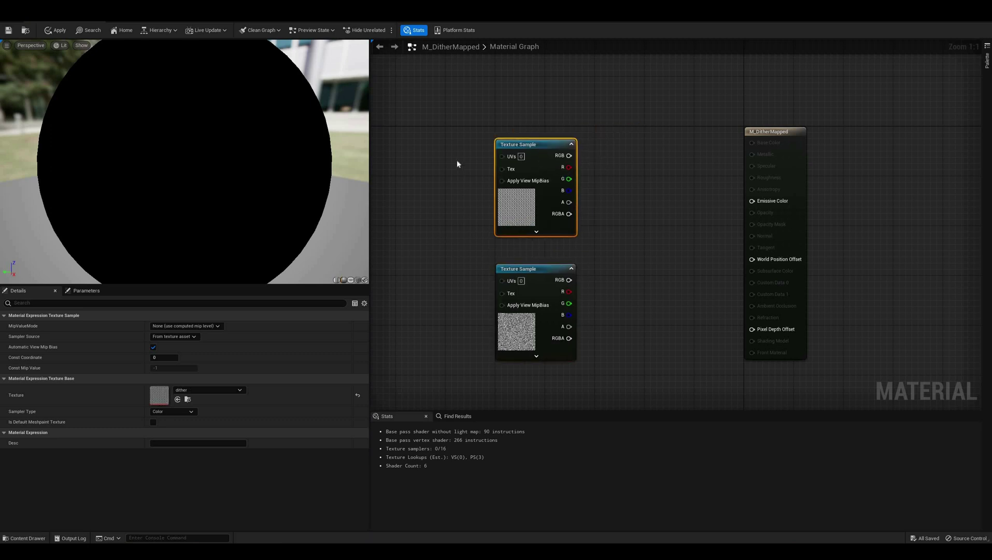
right_drag(445, 234, 577, 240)
right_click(457, 161)
text(text sa)
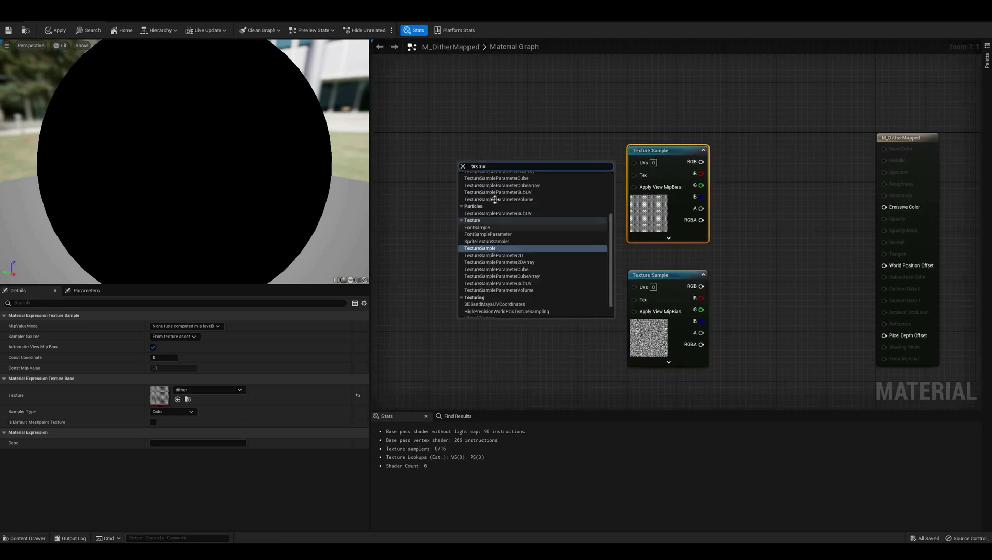
click(501, 249)
key(Delete)
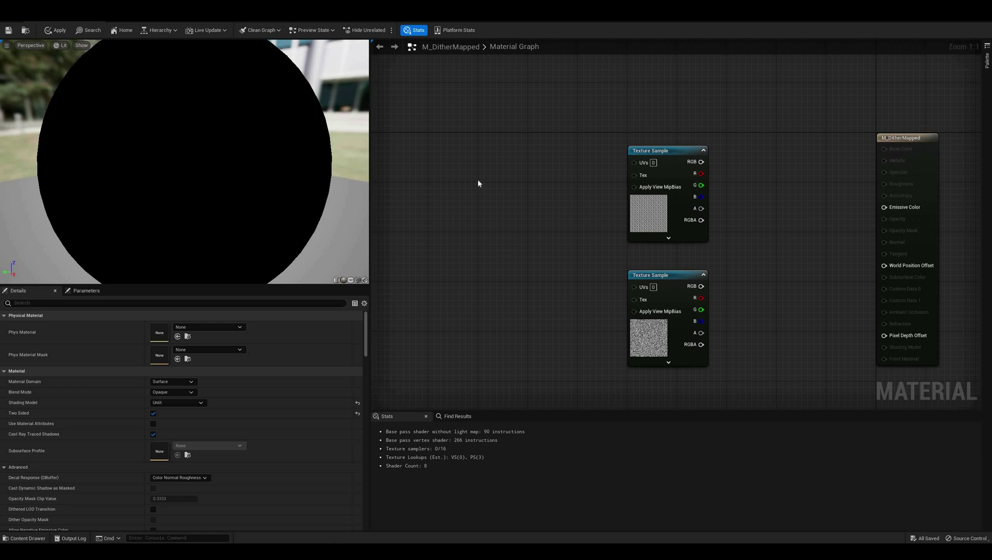
- Add a TextureCoordinate node to the material graph and set its U tiling to 2.0
right_click(478, 180)
text(texcoord)
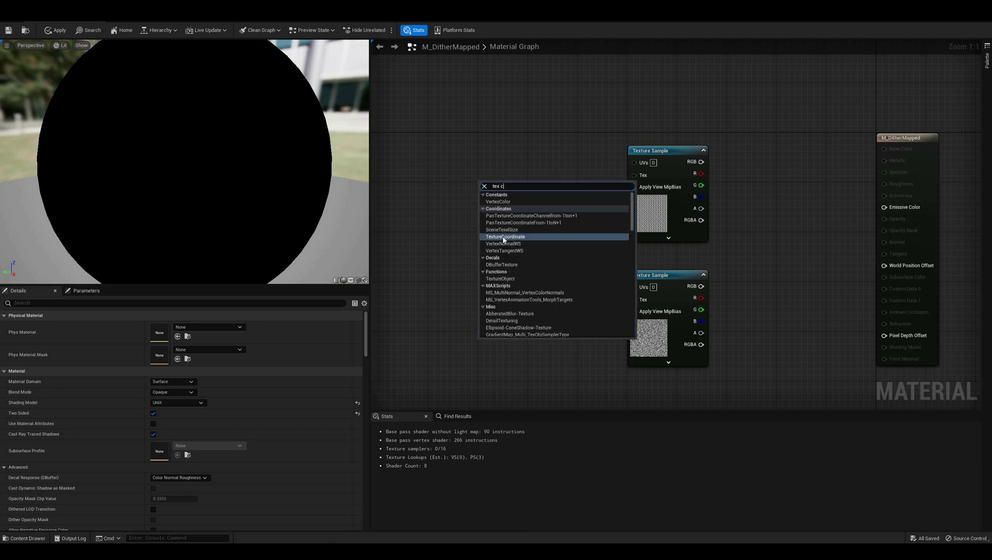
key(Return)
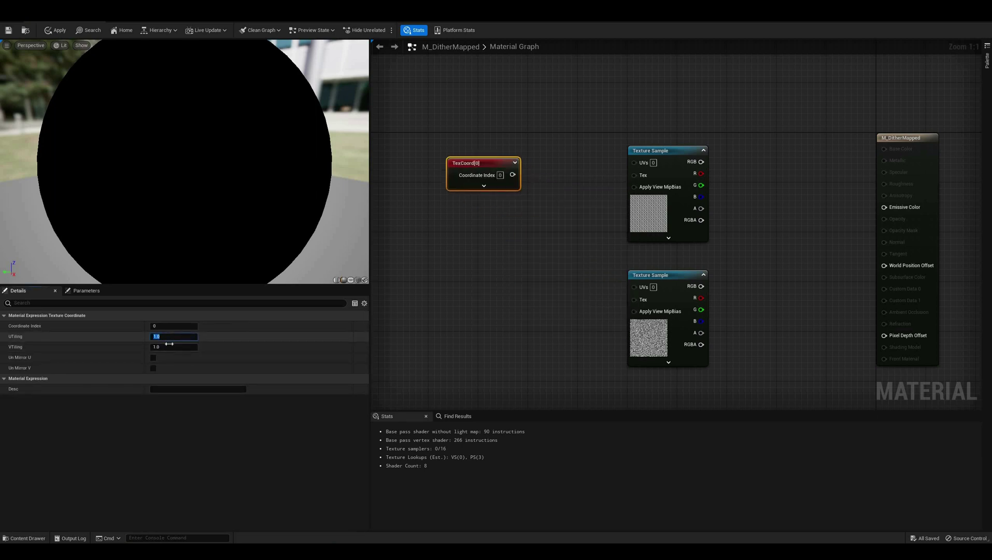
- Connect the TexCoord node to the UVs of both texture samples, and preview the dither texture's red channel through Emissive Color
drag(484, 164, 636, 162)
drag(702, 173, 885, 207)
drag(463, 175, 634, 286)
drag(184, 161, 140, 166)
- Add a Multiply node between the TexCoord and texture samples, with the TexCoord output feeding its B input
right_drag(517, 137, 557, 172)
right_click(517, 138)
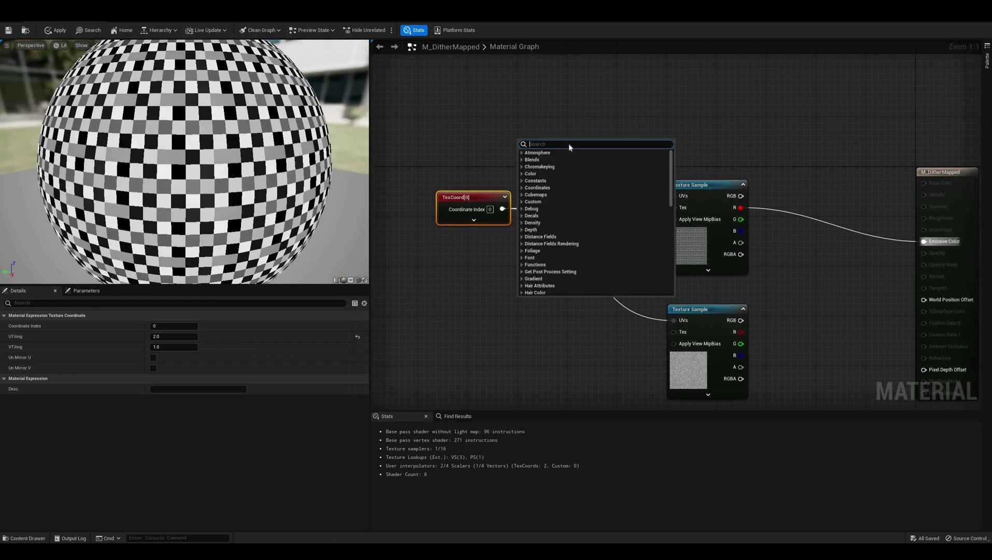
key(Escape)
click(579, 156)
key(m)
click(580, 157)
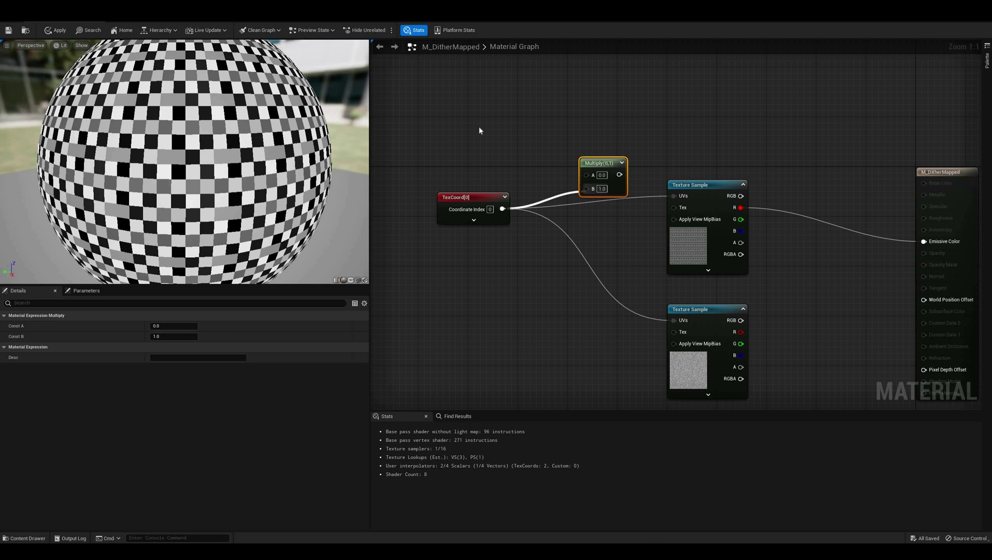
- Add a scalar parameter named Density with a default value of 10
right_click(481, 128)
text(scala)
key(Return)
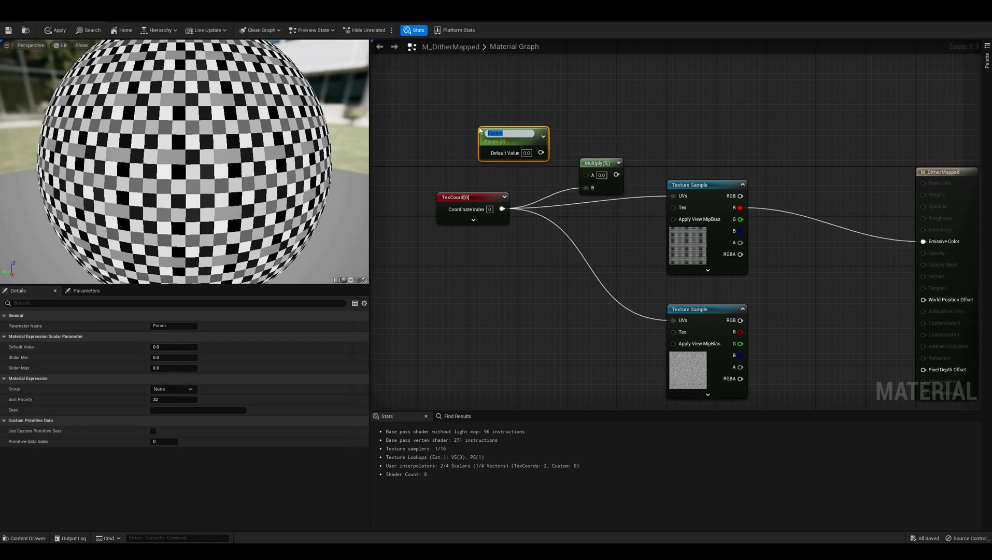
text(Density)
key(Return)
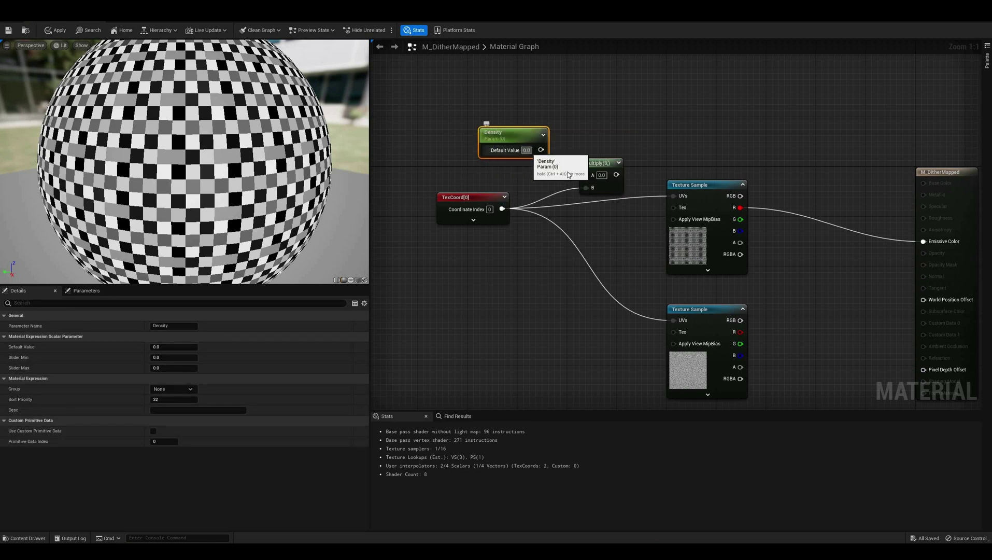
text(10)
key(Return)
- Feed Density into the Multiply and its result into both samples' UVs, route dither_2's red channel to Emissive Color, and apply the material
drag(544, 150, 674, 196)
drag(609, 174, 674, 321)
drag(741, 332, 924, 241)
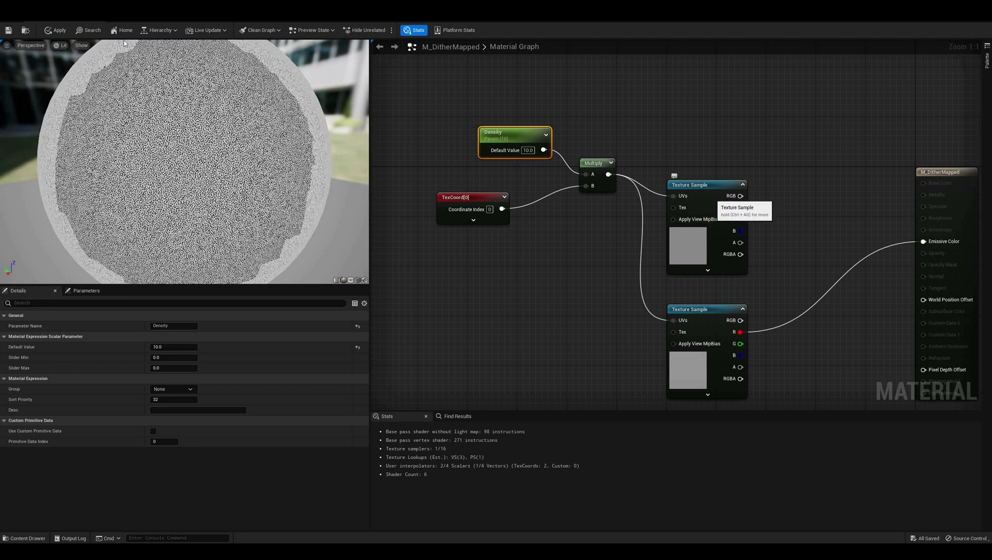
click(57, 30)
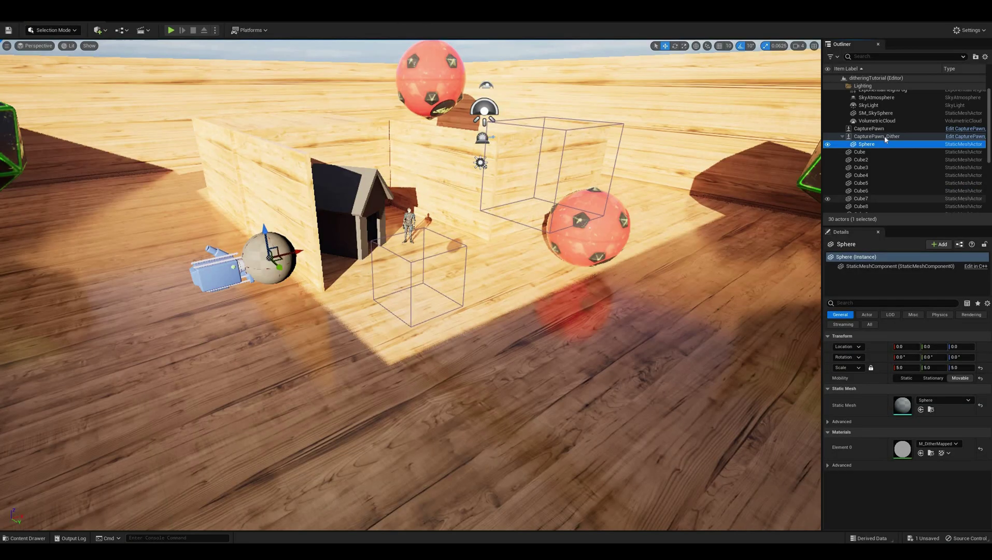
- Check the Capture Actor assigned to CapturePawn_Dither in the level
click(884, 136)
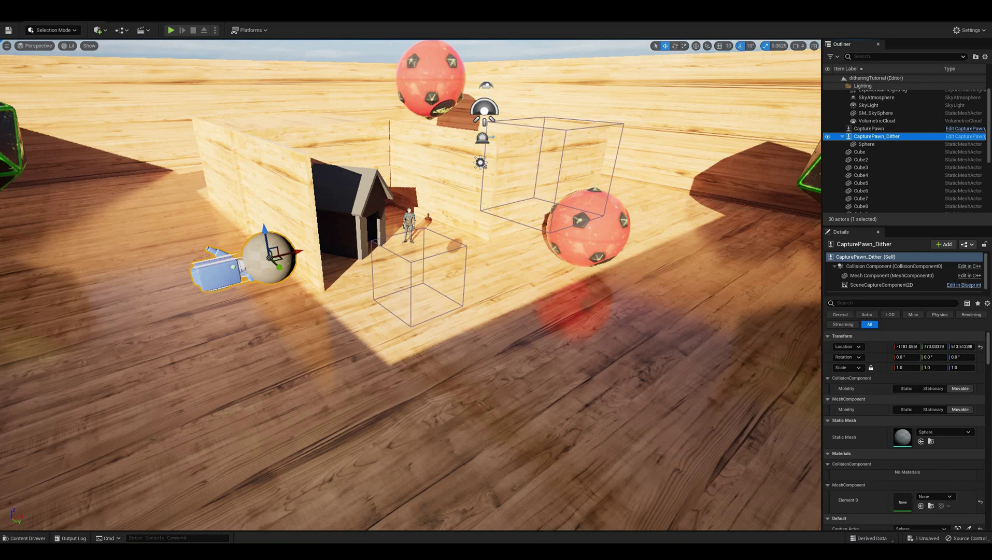
scroll(989, 351, down, 5)
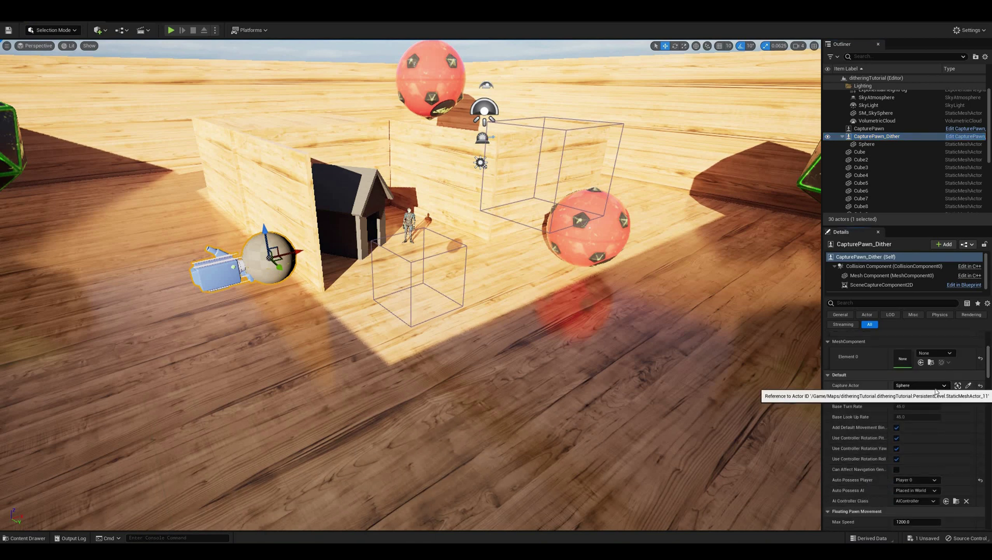
click(914, 386)
click(911, 384)
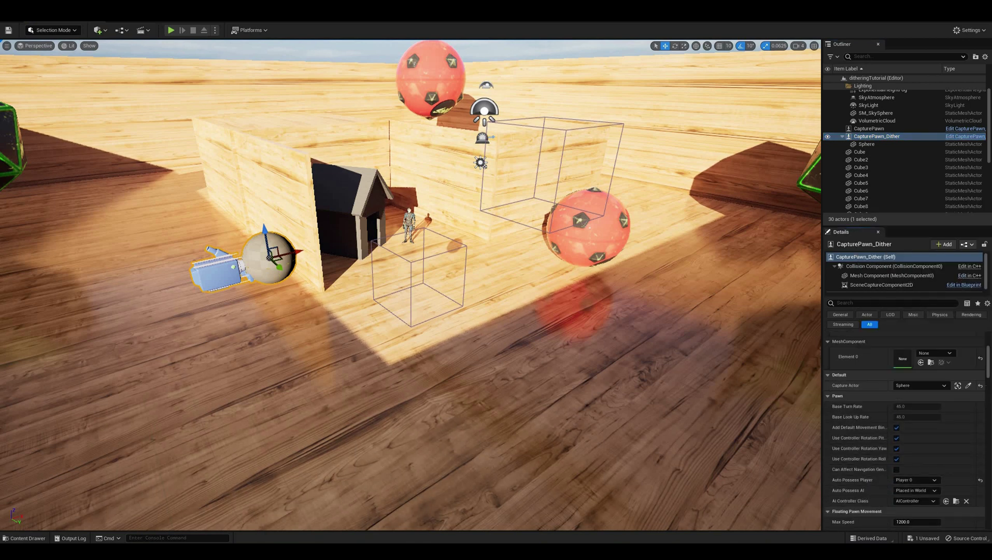
- Play the level, inspect the DitherMapped render target while moving the camera, and stop playing
click(170, 30)
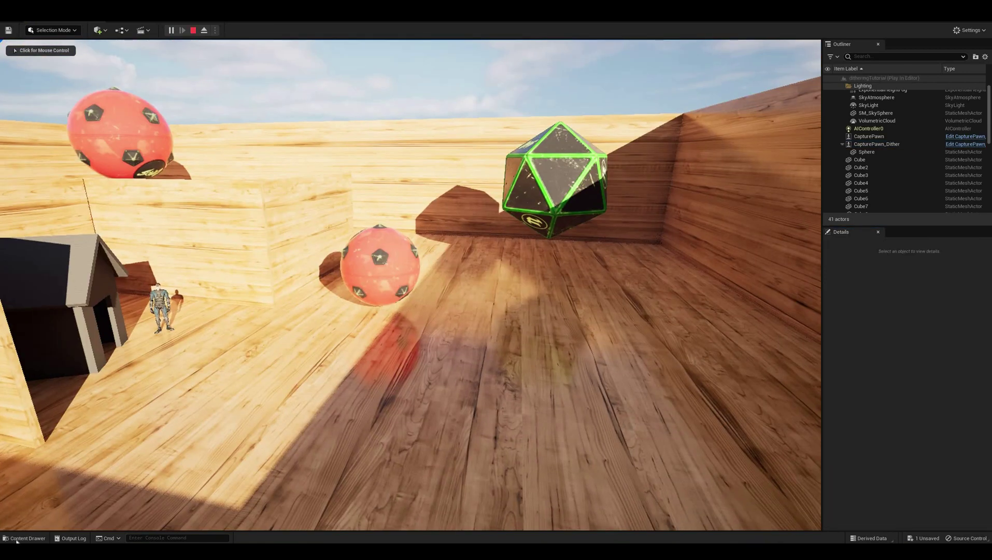
click(20, 539)
double_click(281, 355)
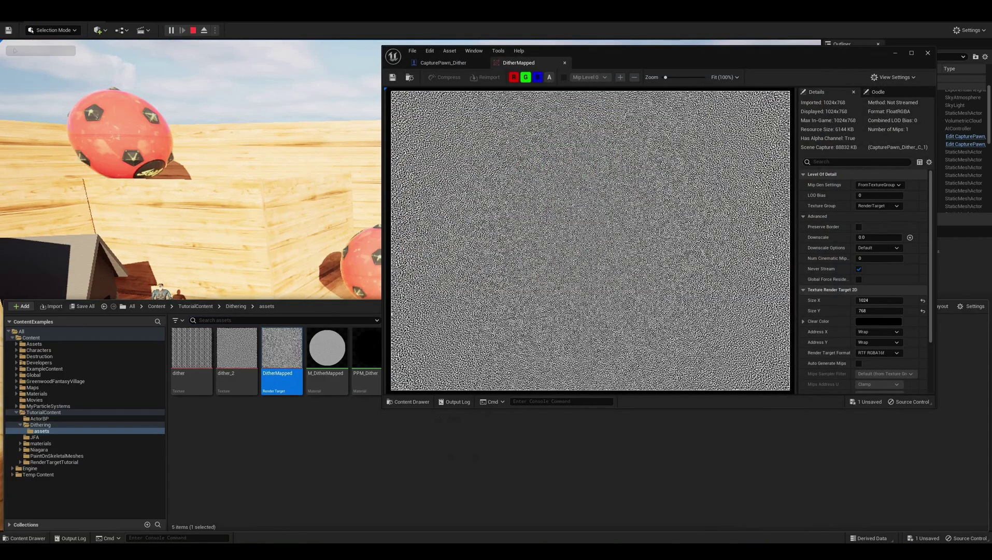
click(249, 218)
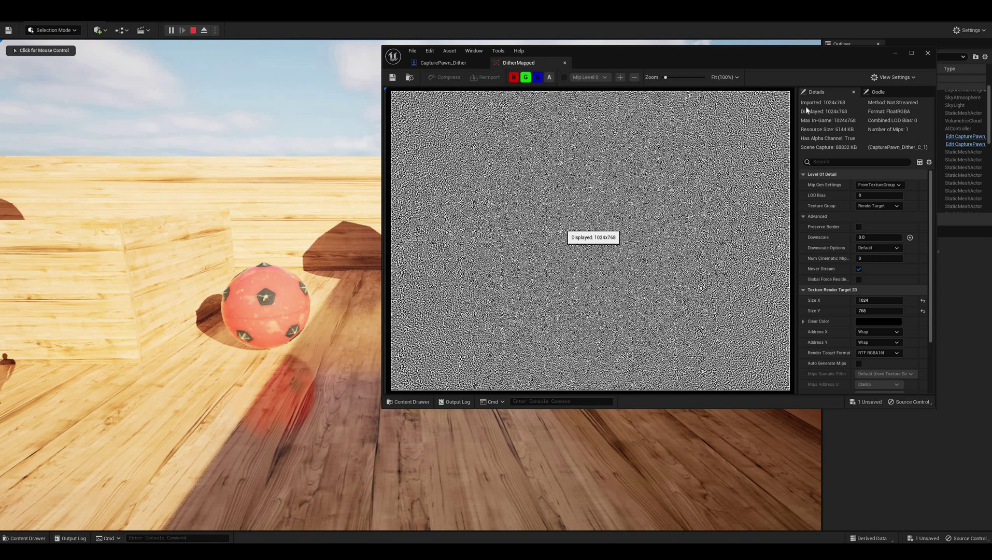
click(192, 34)
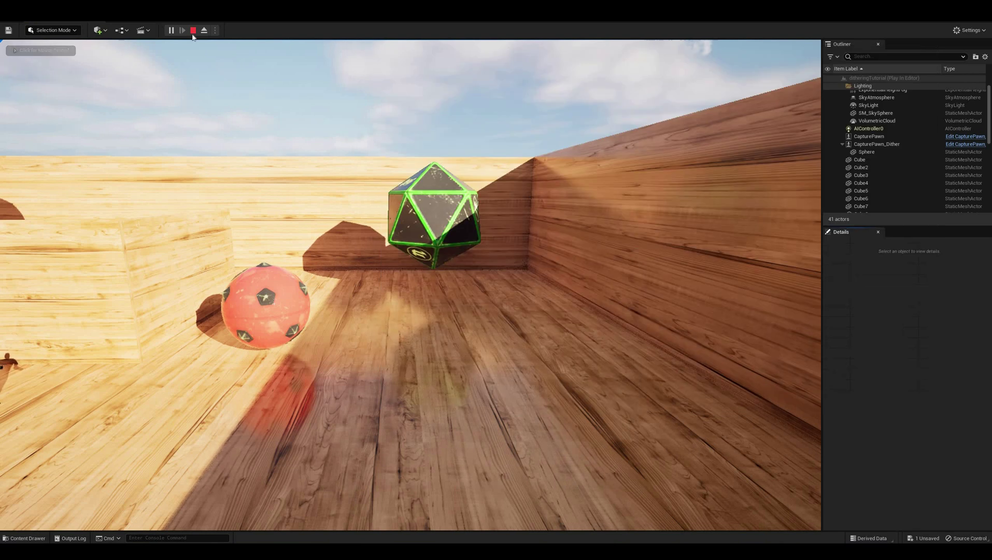
click(193, 31)
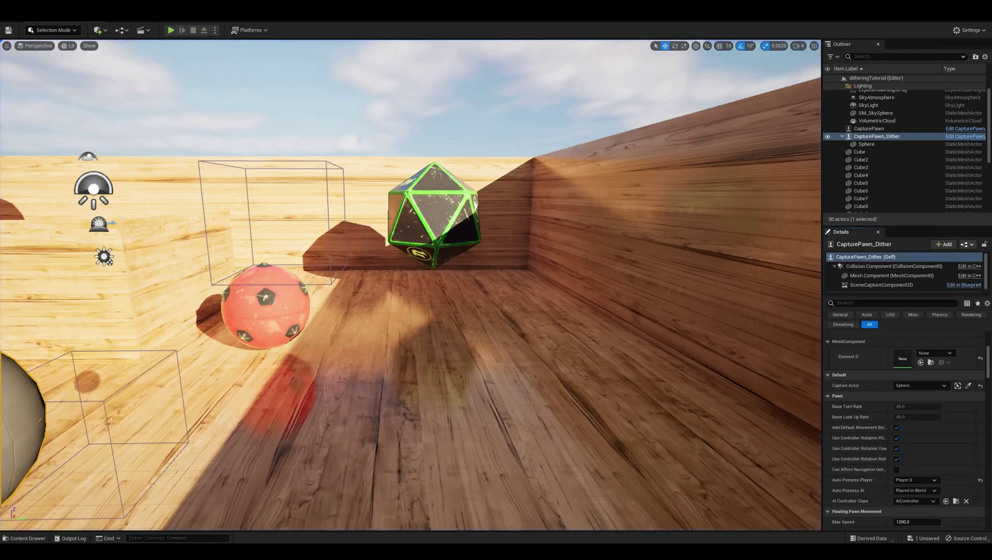
- Try rotating CapturePawn_Dither about its vertical axis to see how the attached sphere behaves, and undo the rotation
key(f)
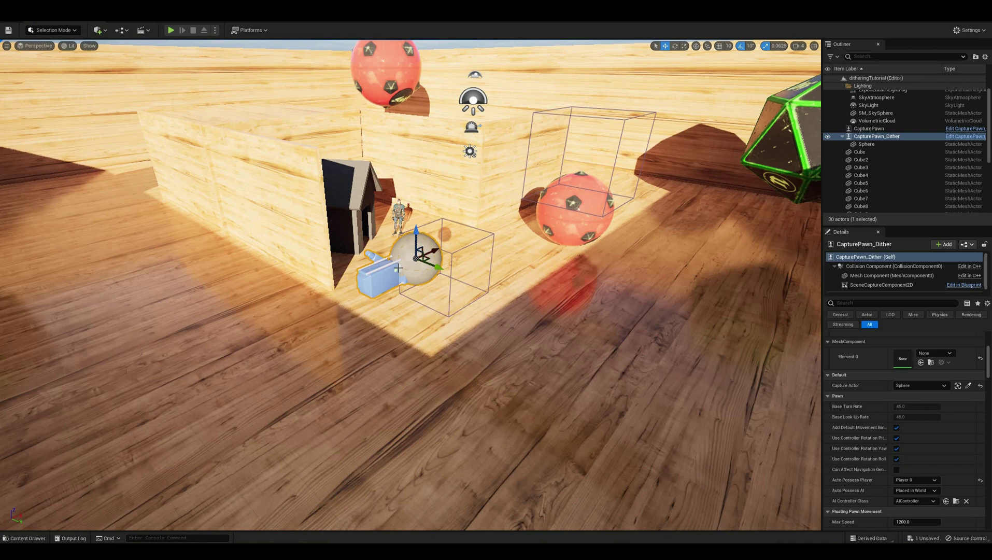
key(e)
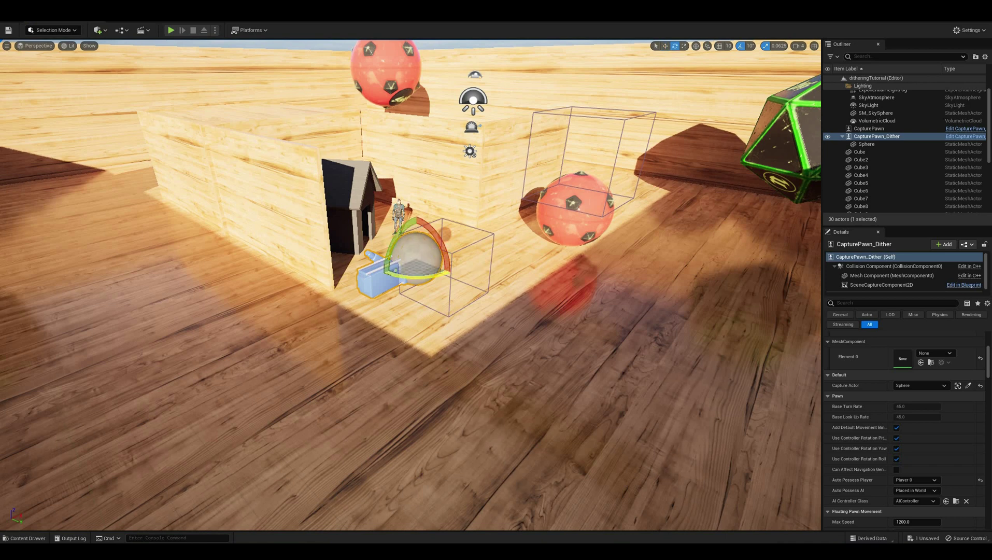
drag(427, 277, 482, 259)
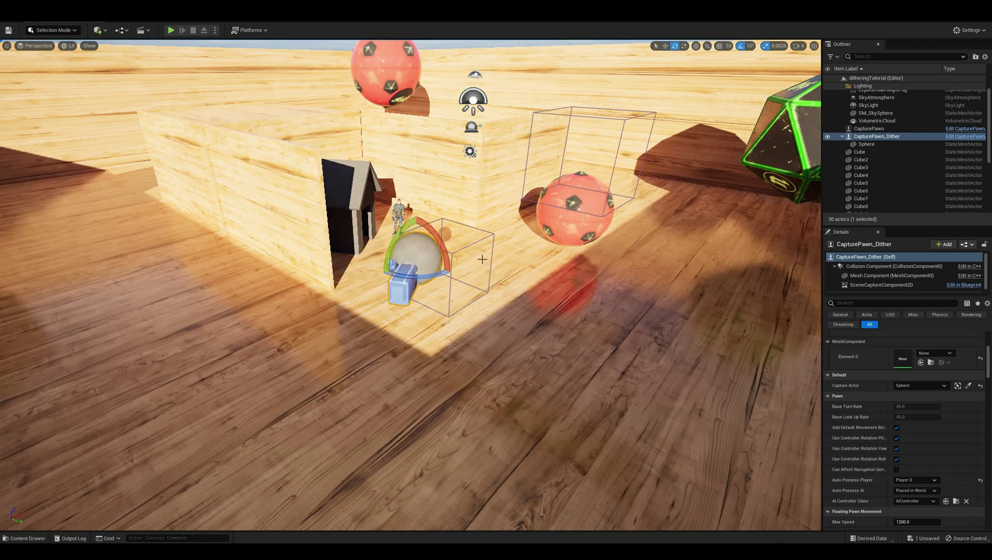
key(ctrl+z)
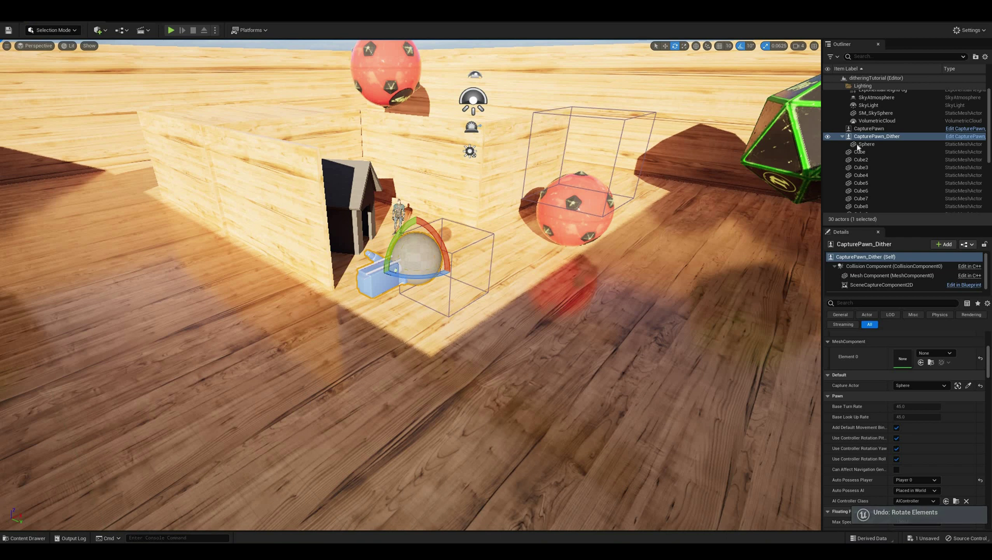
- Switch the attached Sphere's rotation type from Relative to World
click(868, 144)
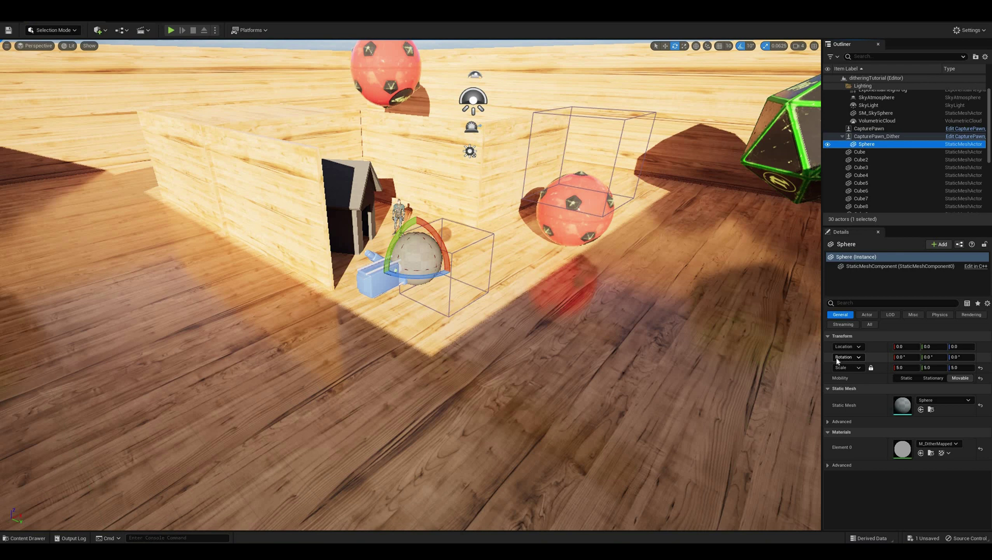
click(856, 359)
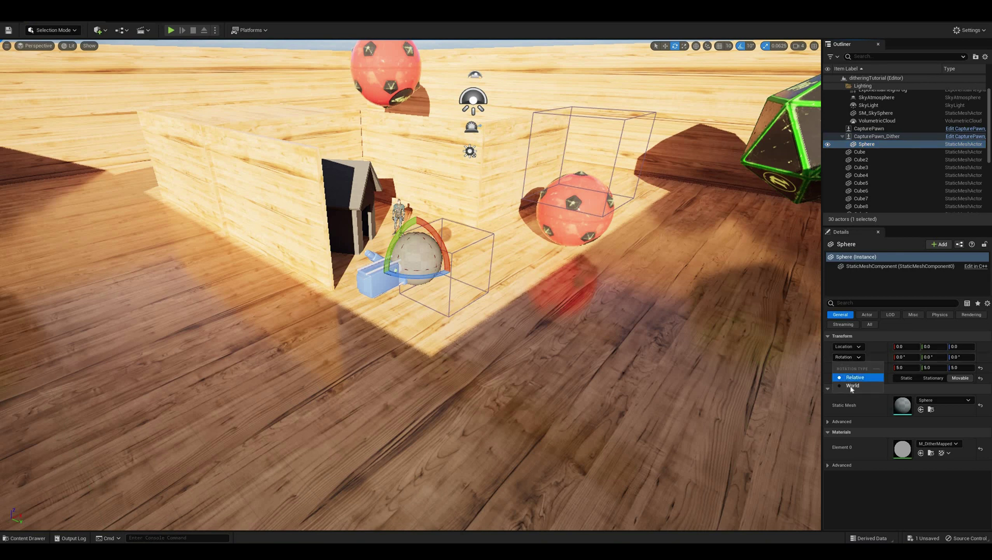
click(853, 386)
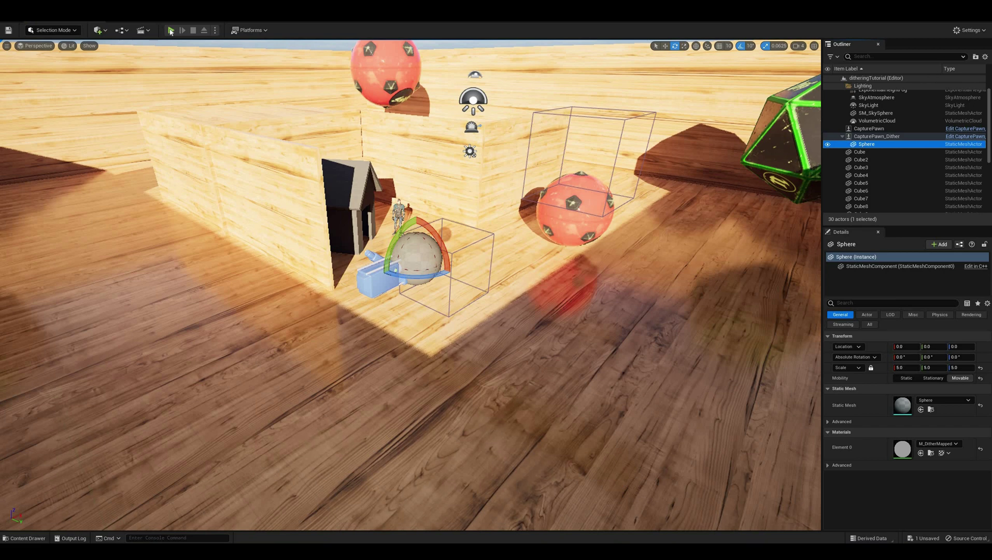
- Play the level again to examine how the DitherMapped render target follows camera rotation, stop playing, and minimize its window
key(alt+p)
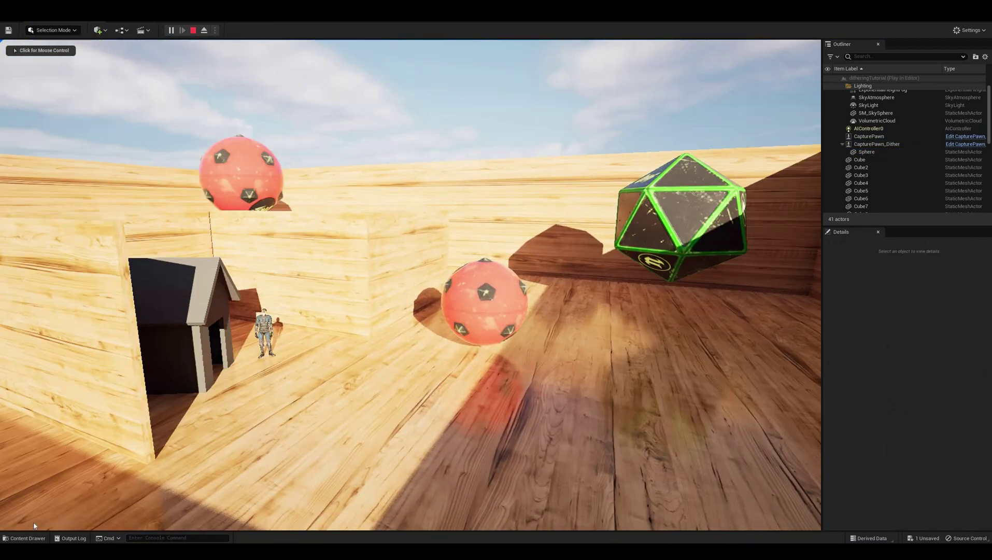
click(30, 540)
double_click(282, 382)
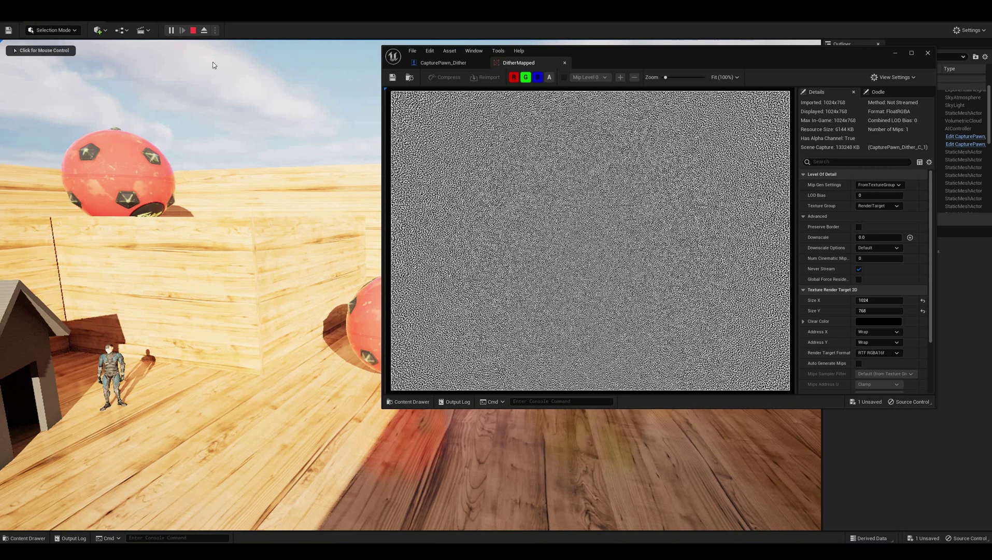
key(Escape)
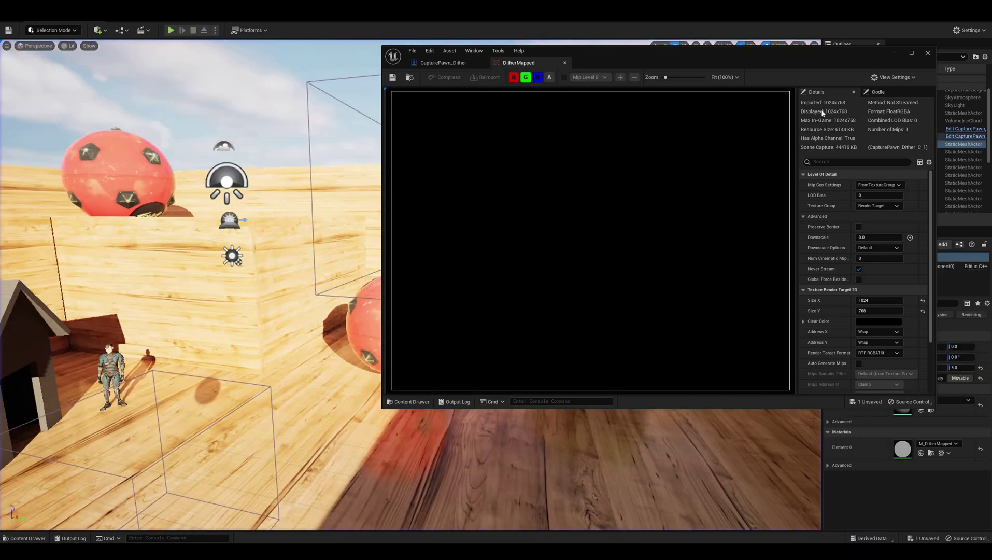
click(895, 52)
- Replay the level, open M_DitherMapped, and look downward to examine the dither pattern near the sphere's pole in the render target
right_drag(552, 281, 435, 290)
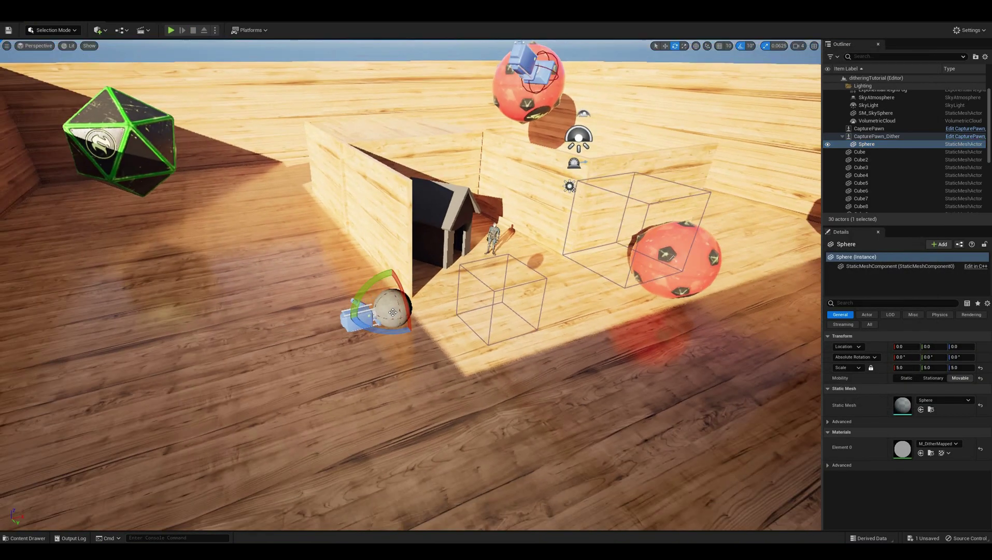
key(alt+p)
key(ctrl+space)
double_click(330, 339)
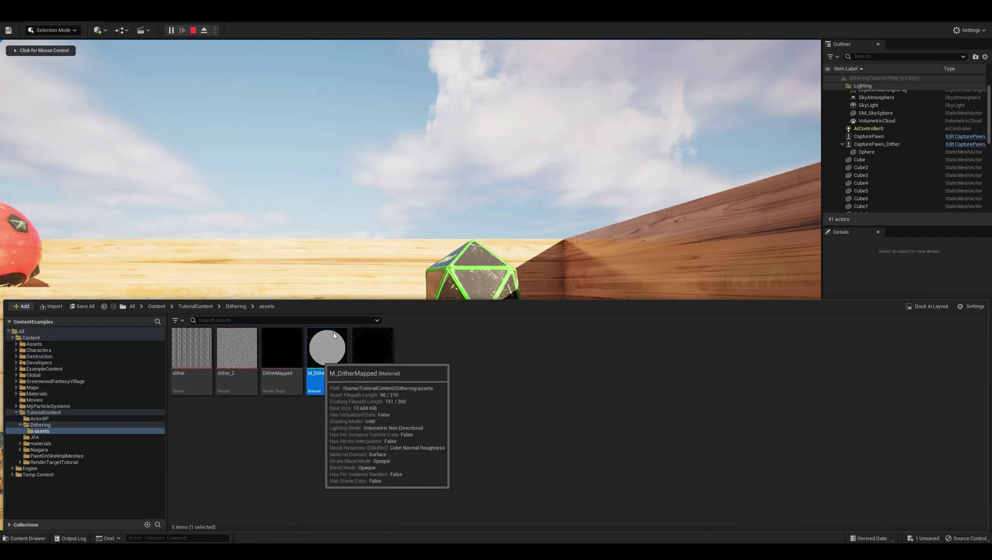
click(276, 267)
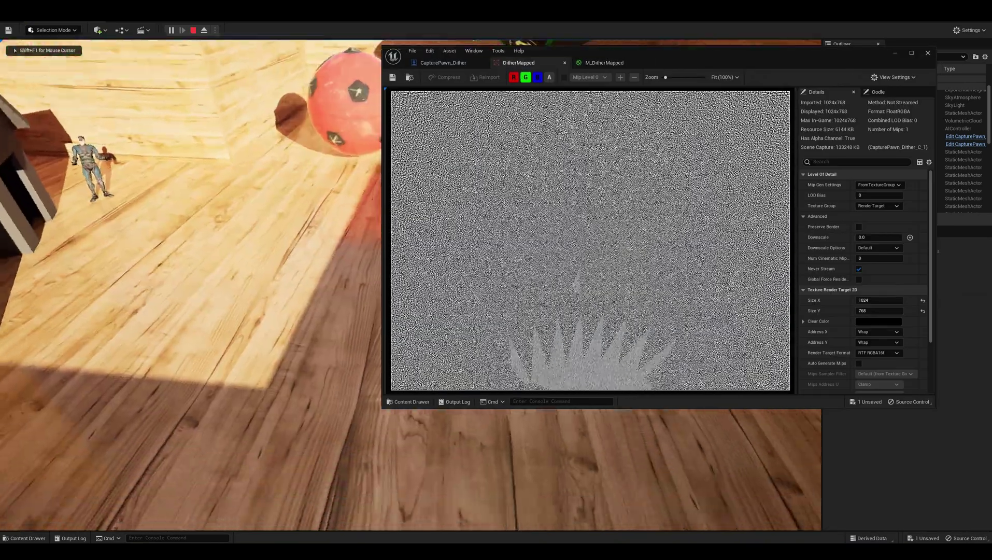
- Look down and up in the running level to examine the DitherMapped pattern at the sphere's poles, view M_DitherMapped, and stop playing
key(shift+F1)
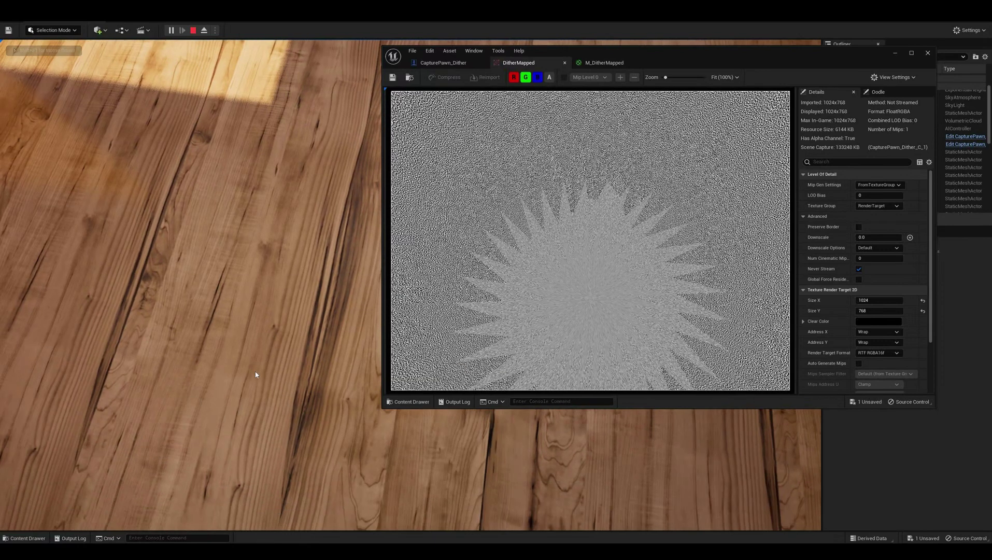
scroll(510, 278, up, 5)
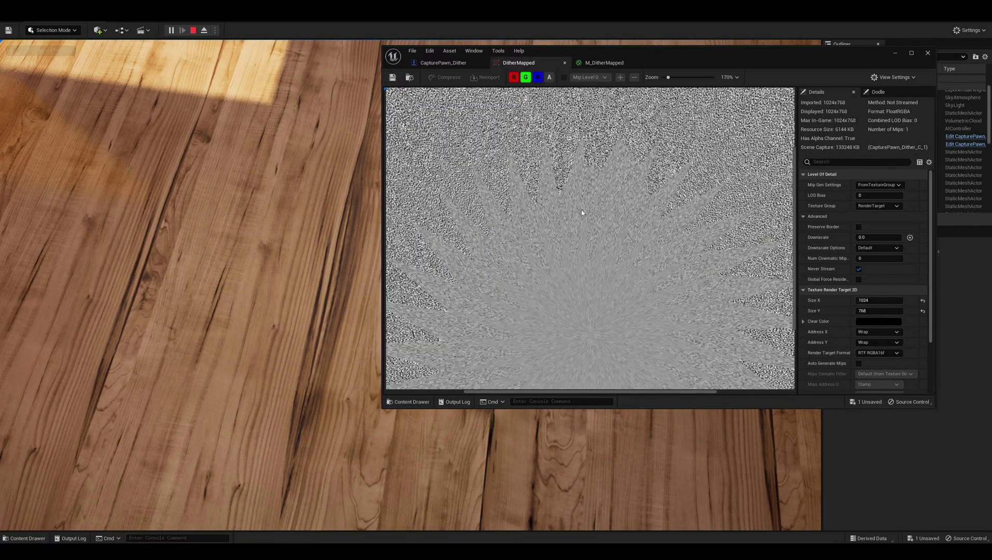
scroll(582, 210, down, 5)
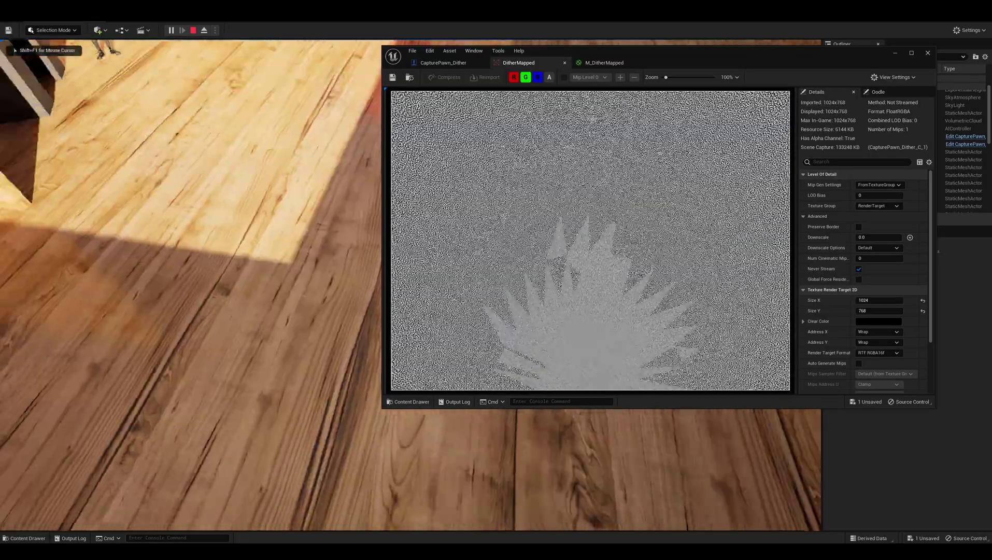
click(207, 259)
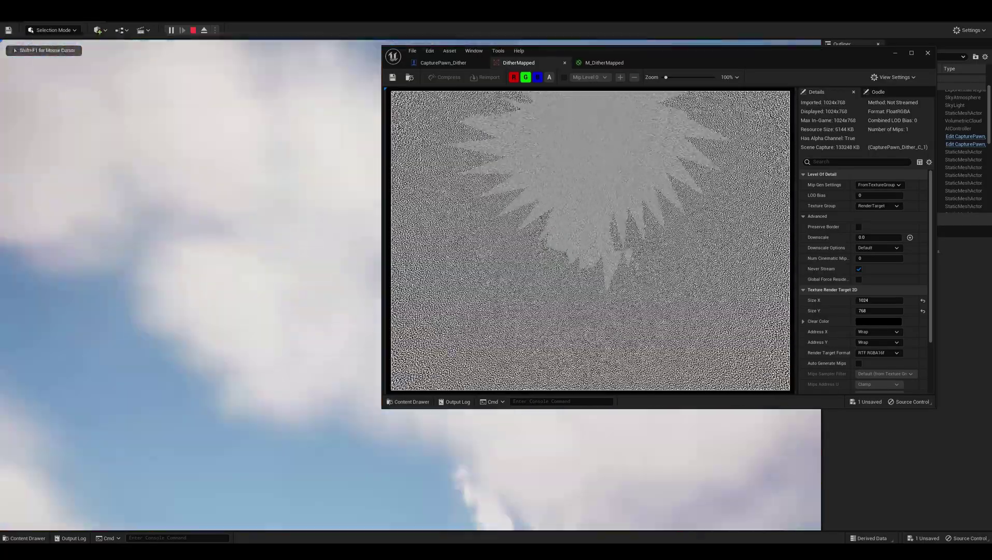
key(shift+F1)
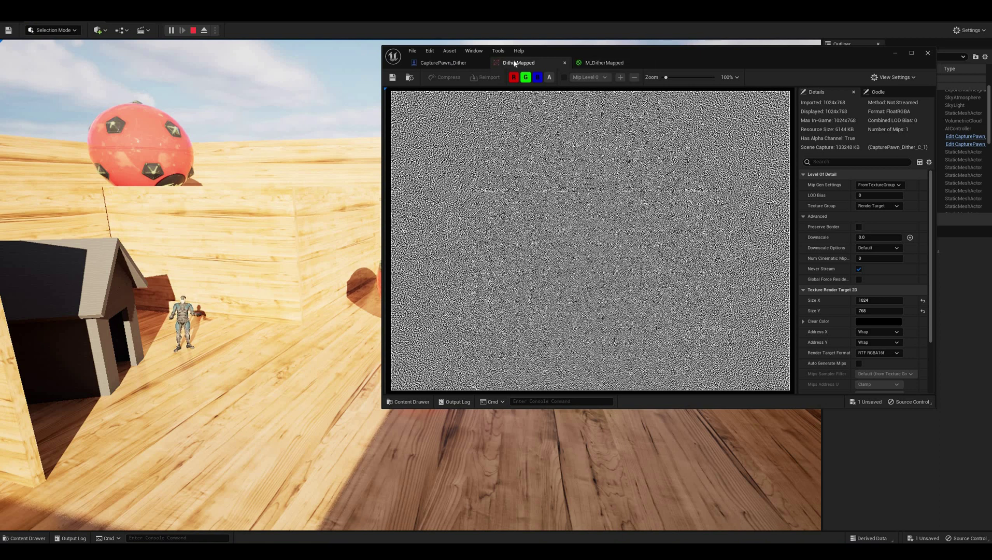
click(610, 62)
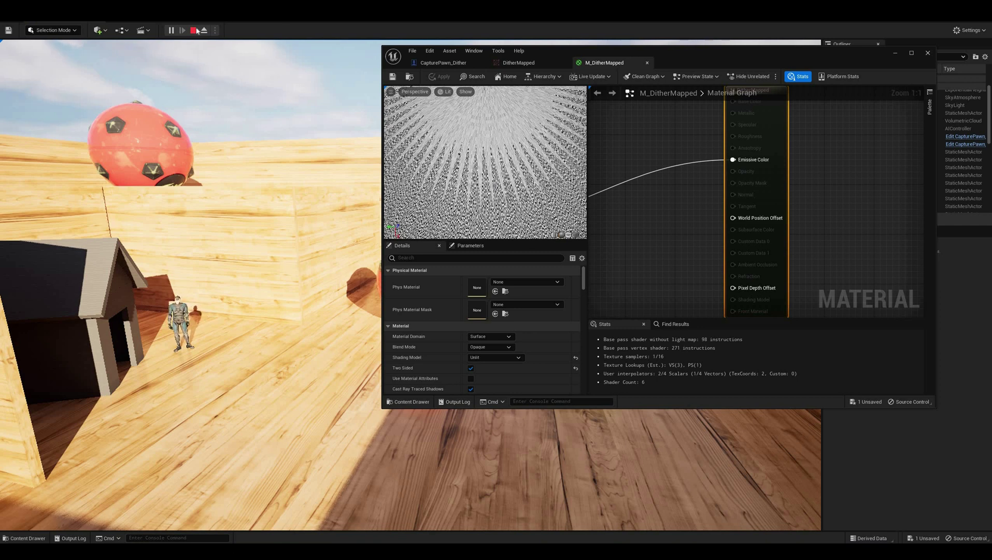
key(Escape)
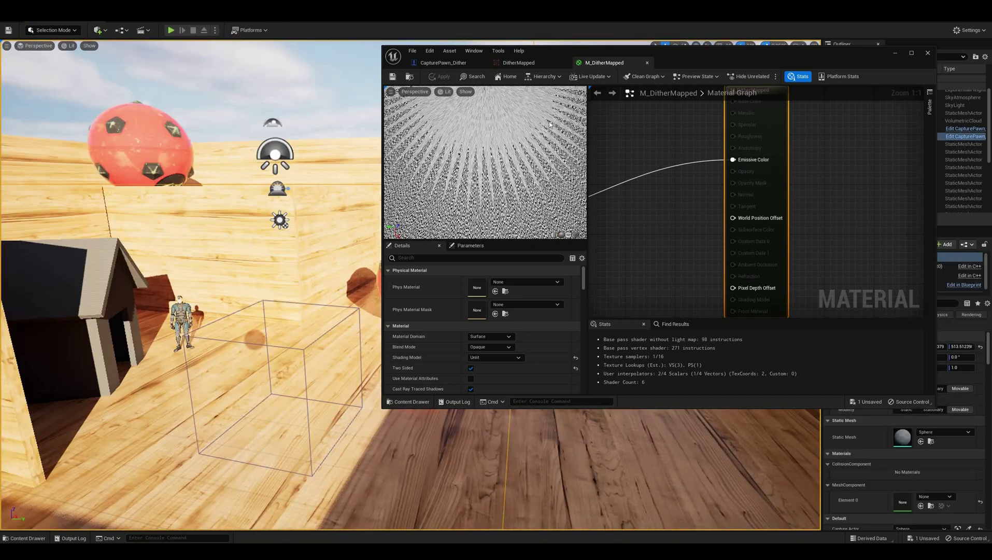
- In PPM_Dither, paste the copied edge-detection node groups and place them below the 1-bit Dithering group
double_click(665, 48)
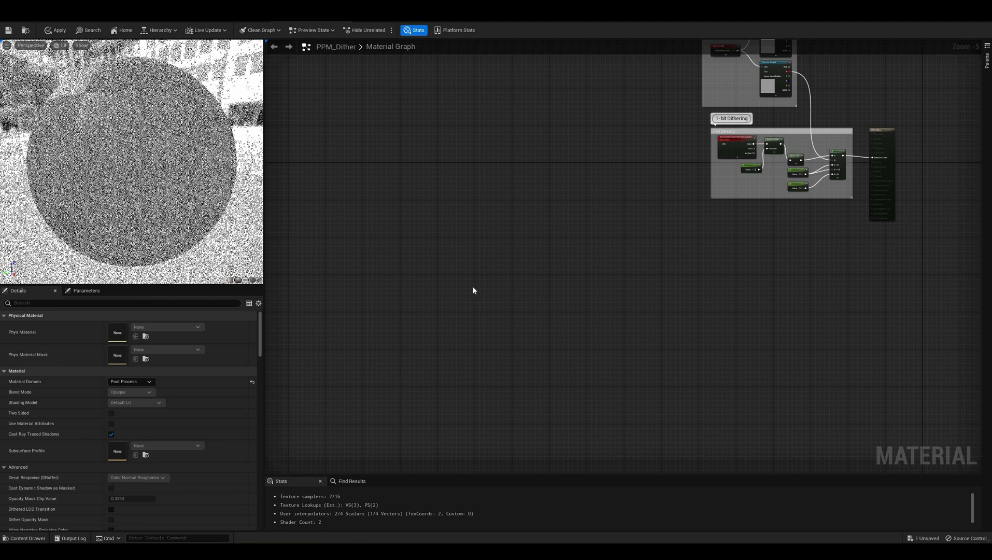
key(ctrl+v)
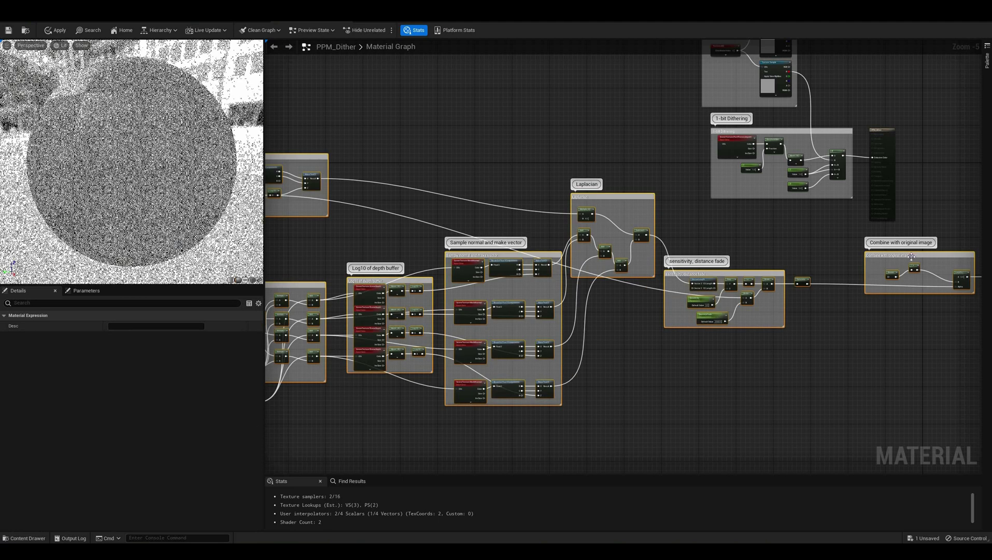
drag(911, 255, 767, 234)
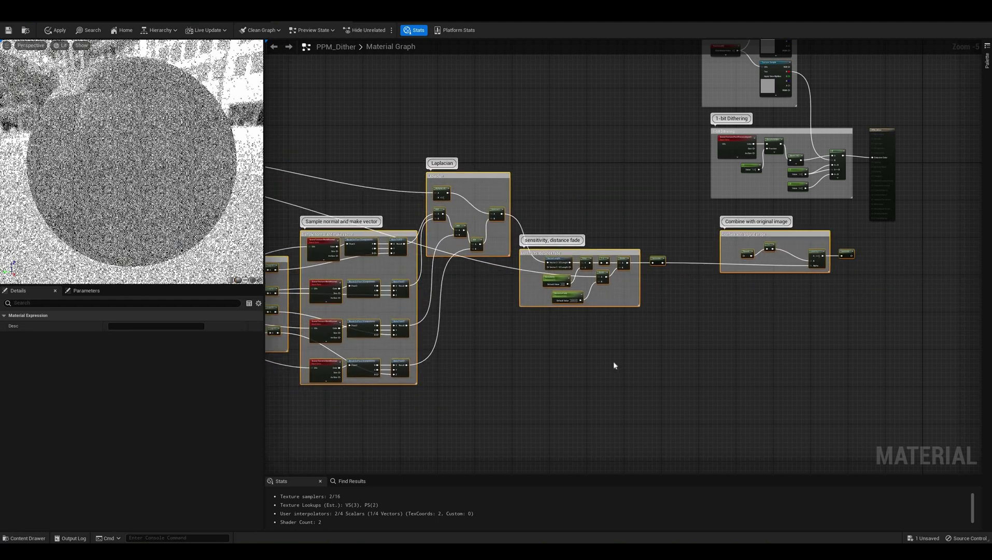
click(613, 360)
scroll(678, 356, down, 2)
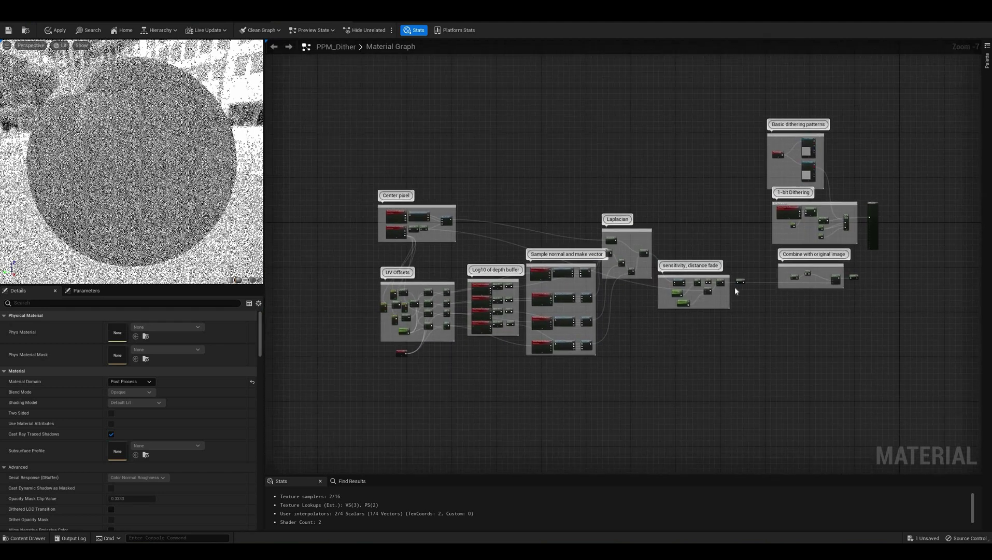
scroll(776, 276, up, 3)
right_drag(788, 340, 588, 393)
scroll(787, 340, up, 1)
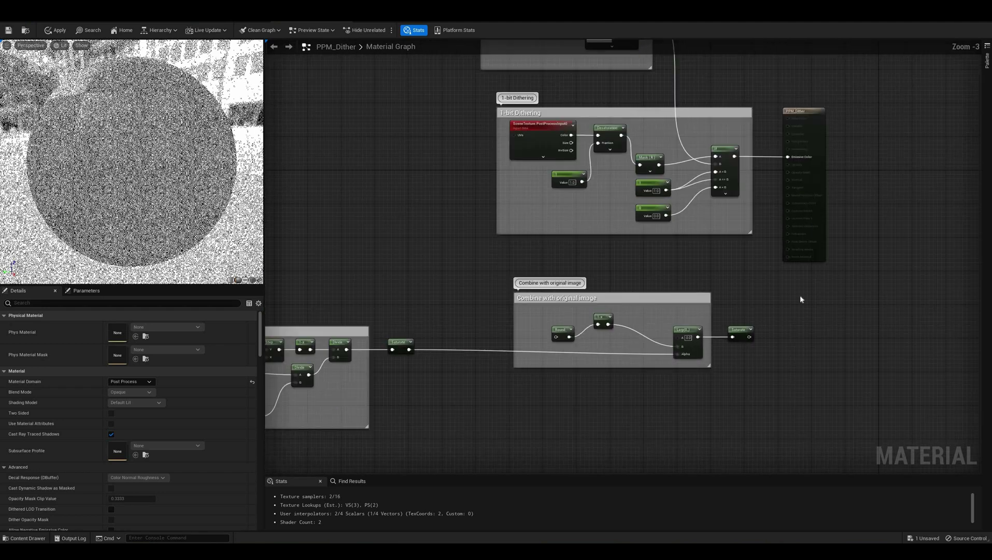
right_drag(800, 295, 804, 360)
- Delete the spare dither_2 sample, feed a new DitherMapped texture sample's red channel into the If node's B input, and apply the material
drag(809, 176, 890, 176)
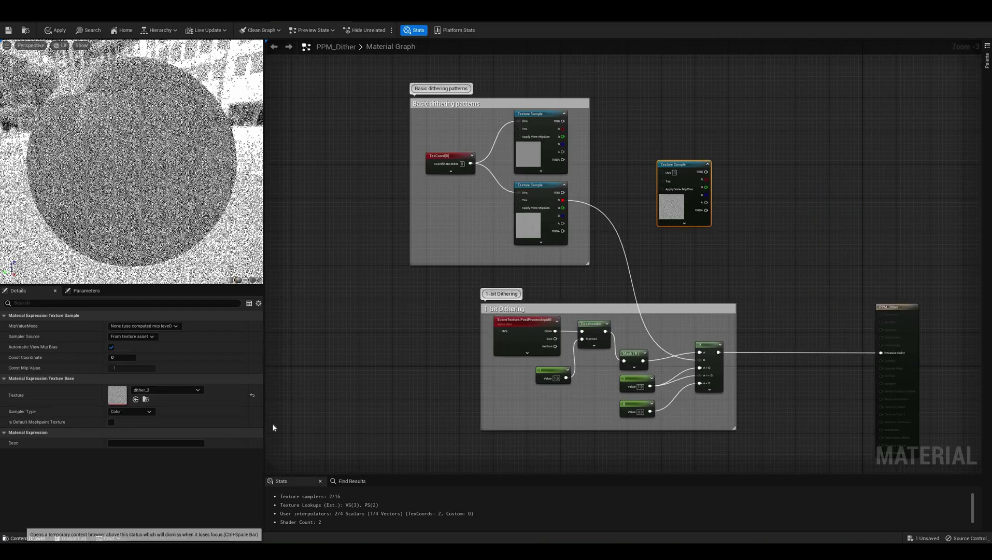
key(ctrl+space)
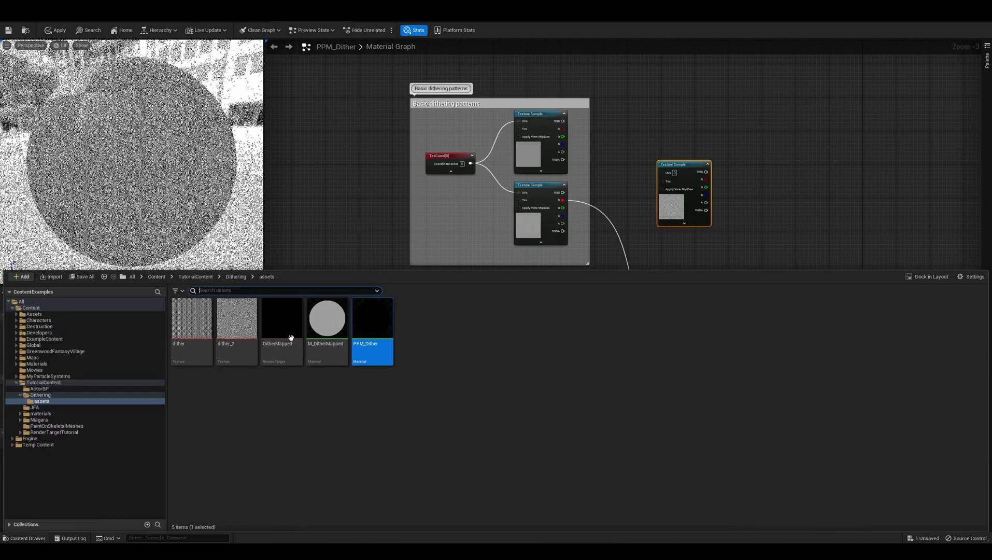
drag(281, 317, 639, 115)
click(700, 164)
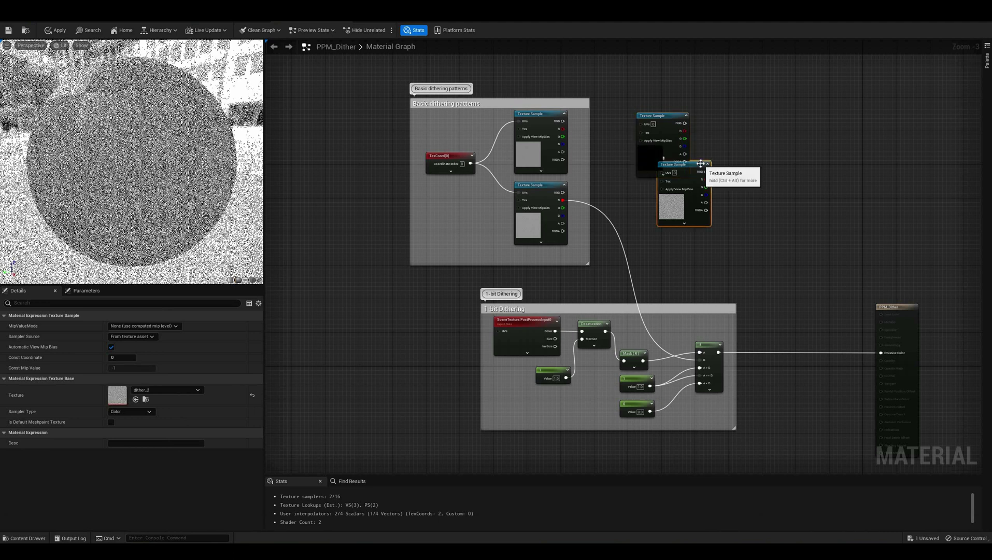
key(Delete)
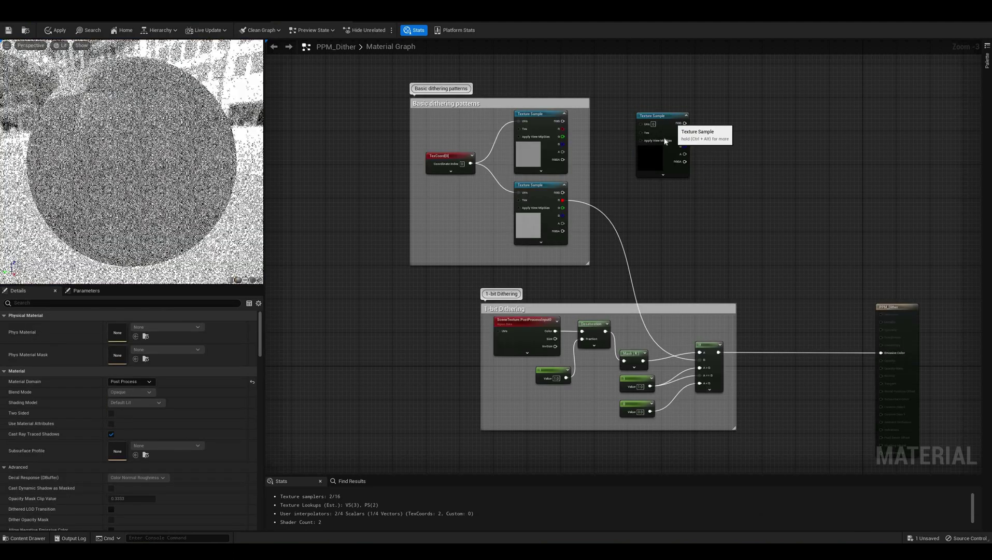
drag(666, 141, 749, 373)
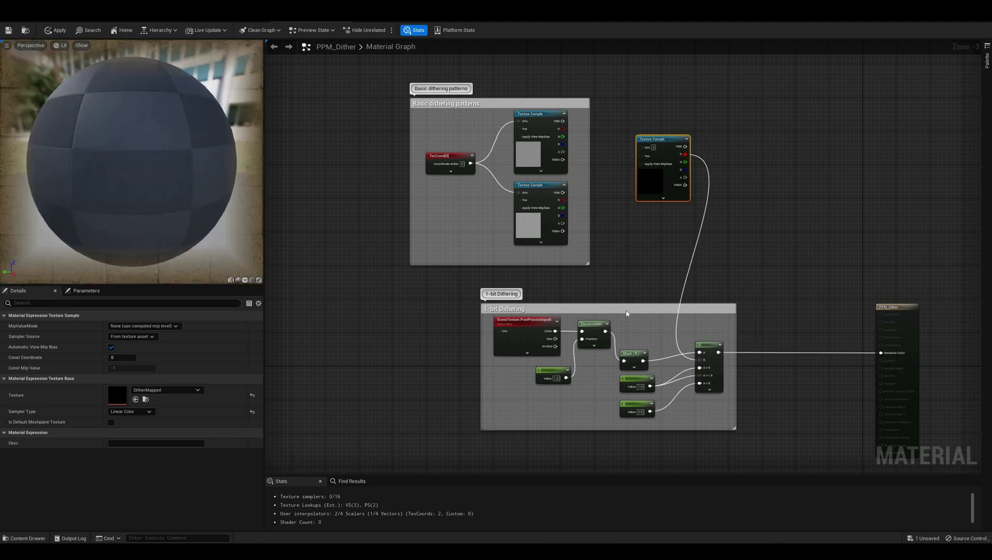
click(57, 30)
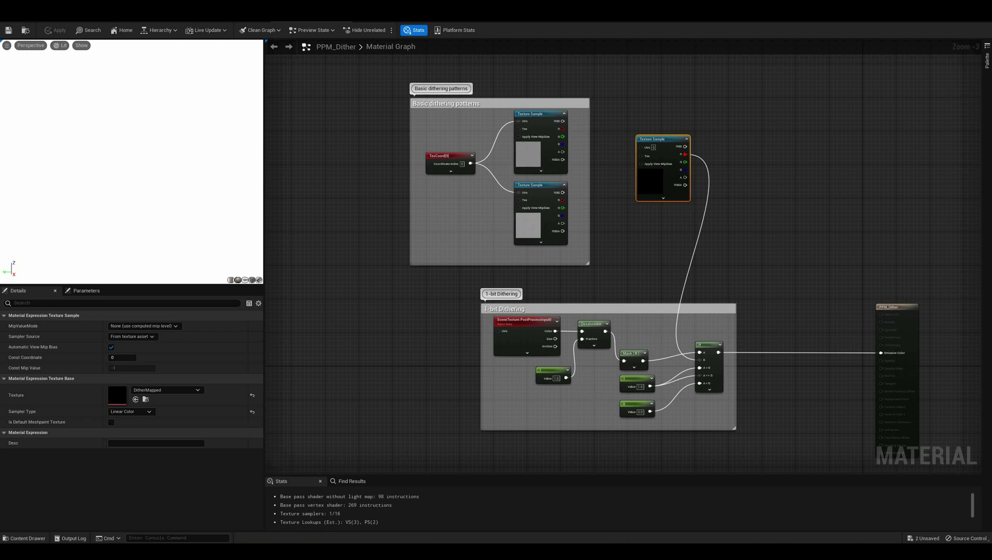
- Move the Round node beside 1-x in the Combine with original image group and feed it from the Mask (R) output
right_drag(729, 341, 793, 313)
right_drag(615, 394, 624, 425)
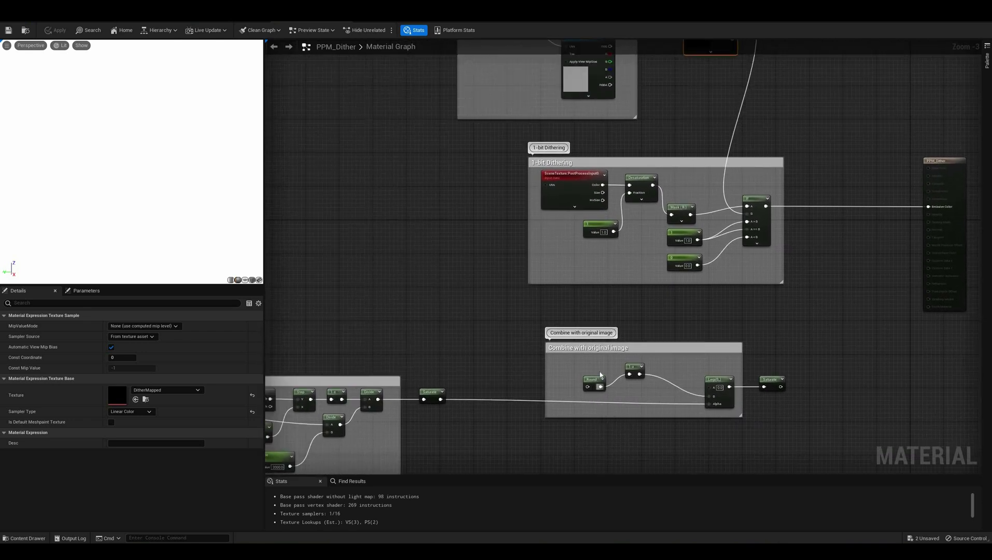
drag(593, 381, 642, 369)
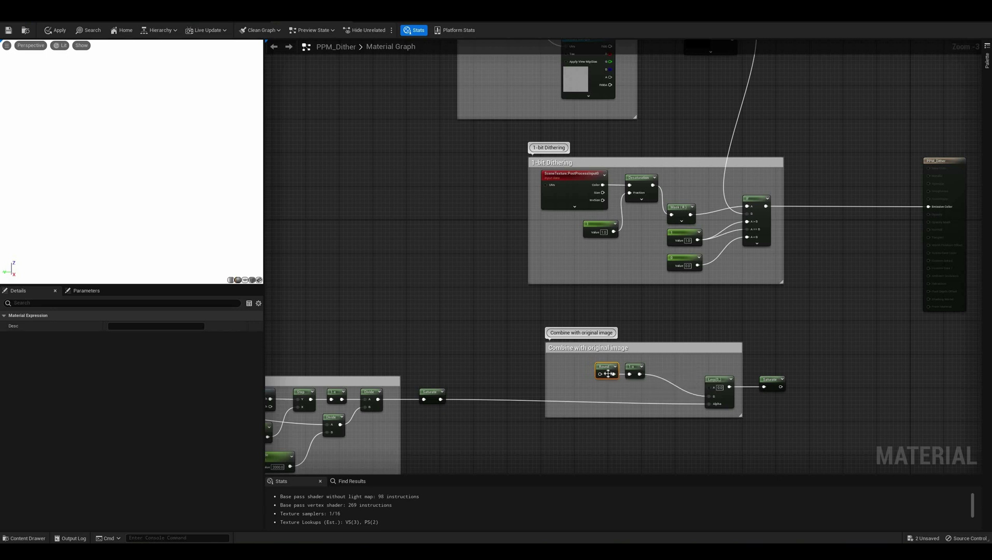
click(761, 373)
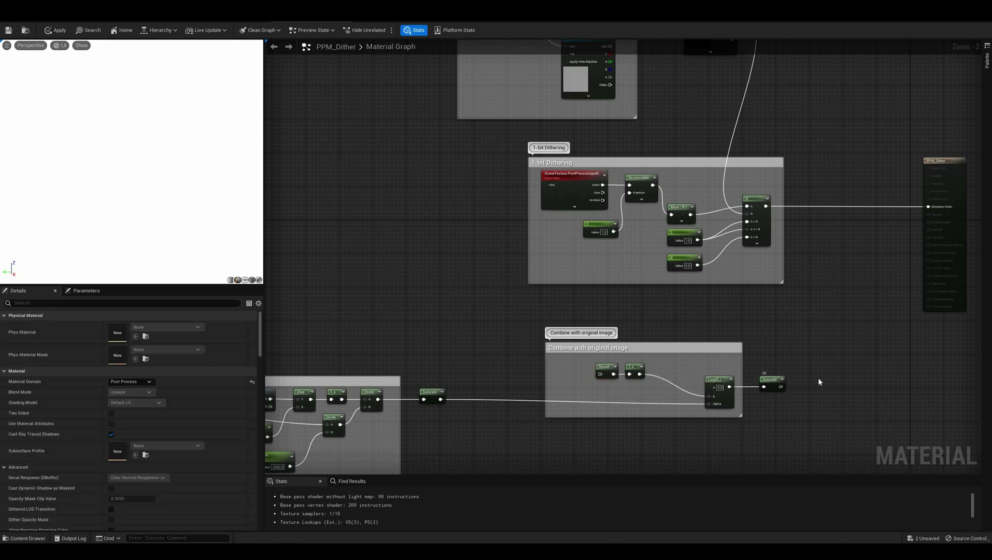
scroll(818, 371, down, 1)
right_drag(824, 357, 811, 295)
scroll(812, 295, up, 1)
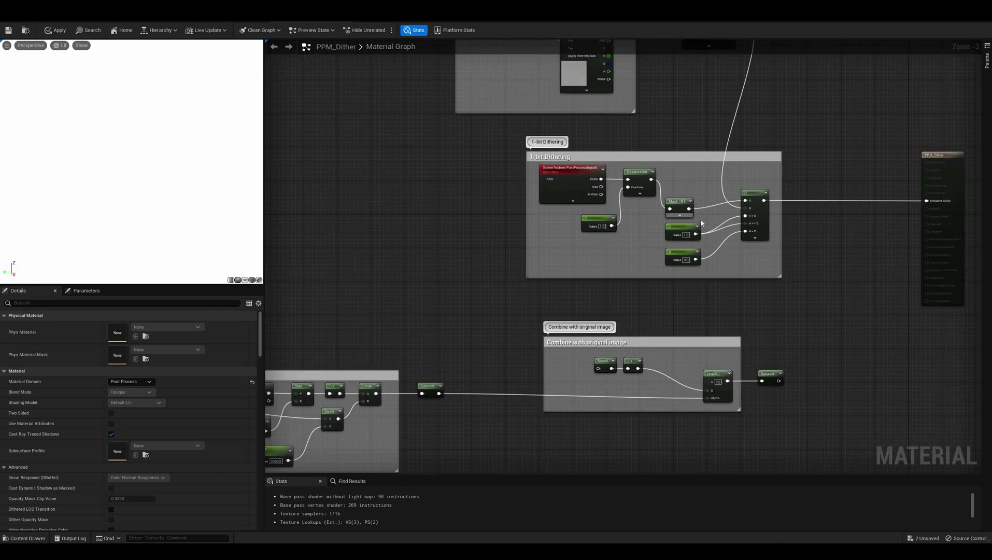
drag(689, 209, 599, 368)
scroll(654, 382, up, 2)
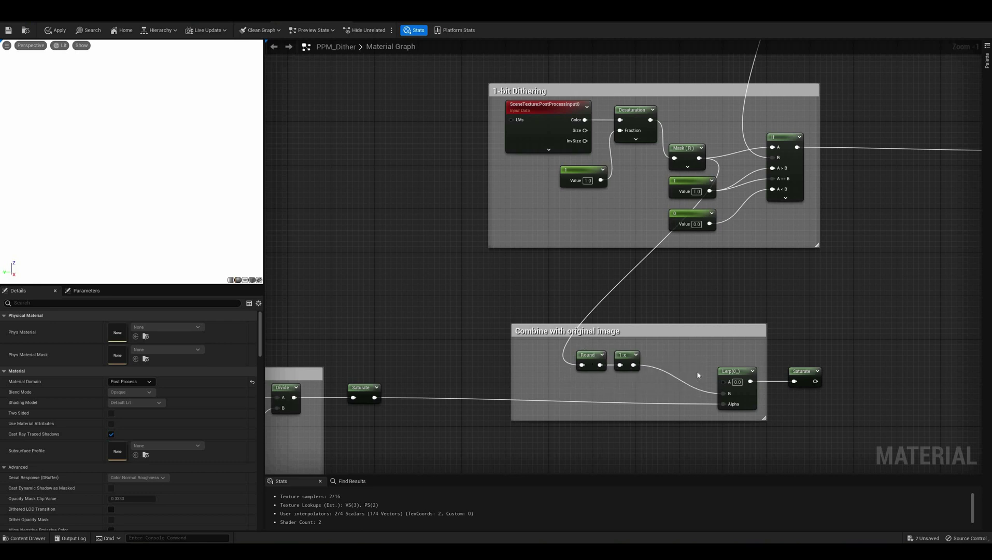
- Connect the If output to the Lerp's A input and the final Saturate to Emissive Color, and apply the material
scroll(788, 162, down, 1)
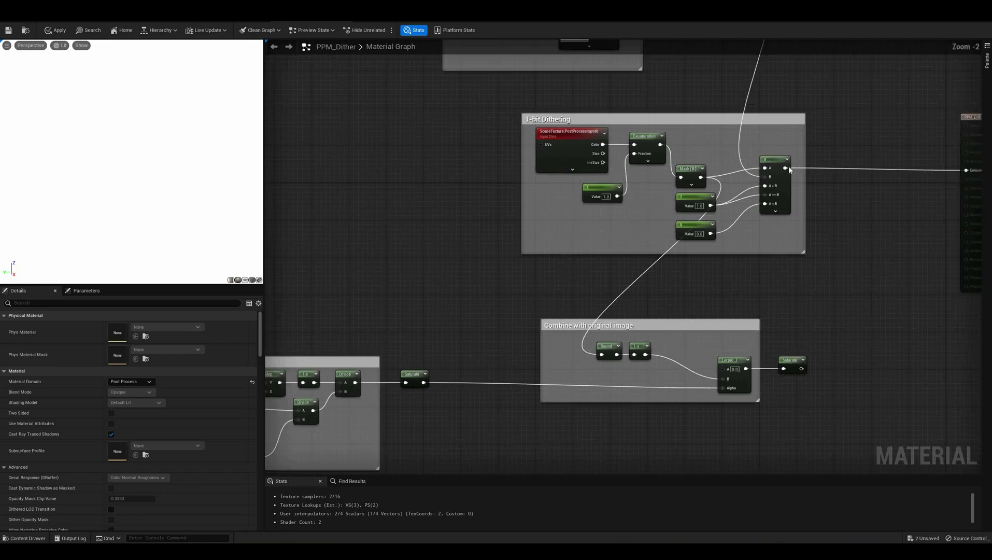
drag(785, 168, 726, 369)
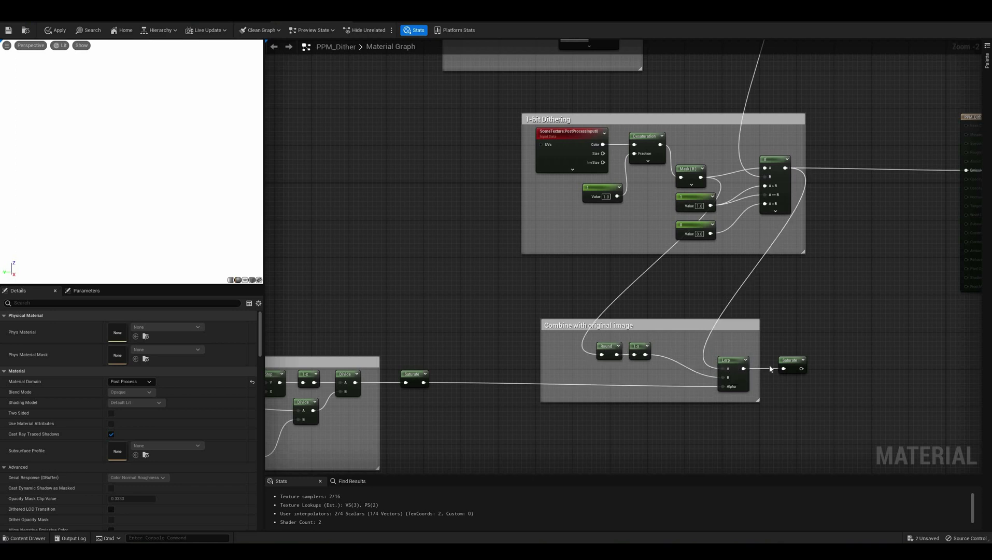
right_drag(854, 308, 809, 322)
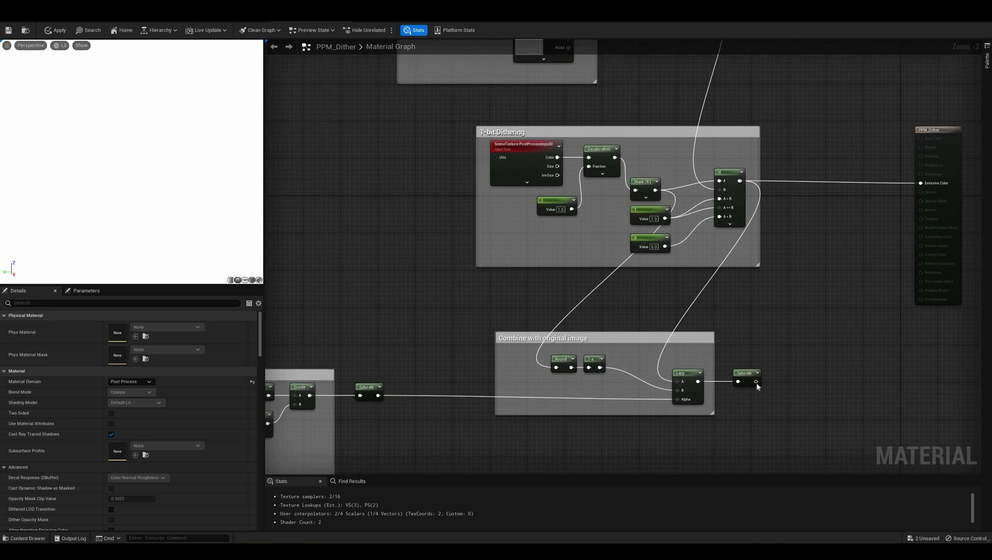
drag(755, 381, 920, 183)
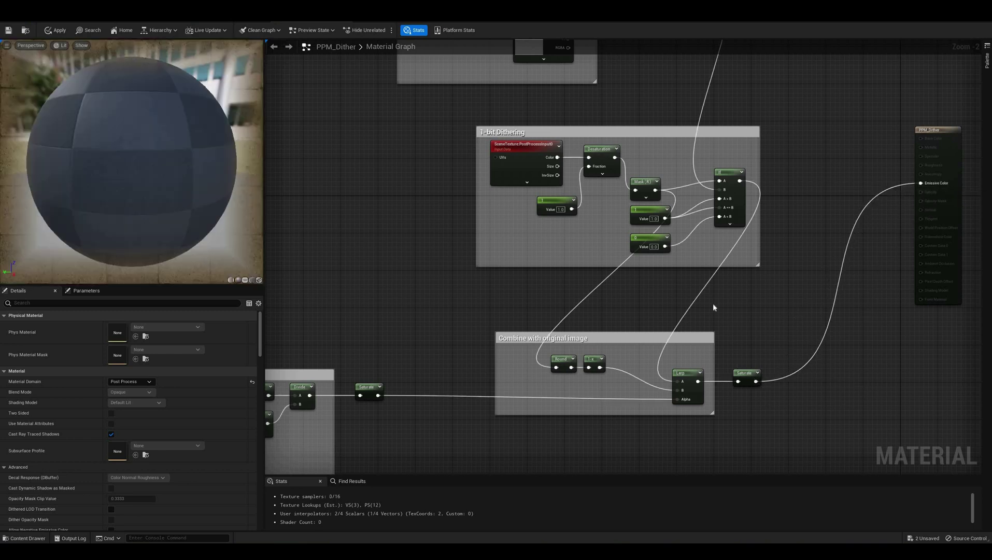
click(55, 31)
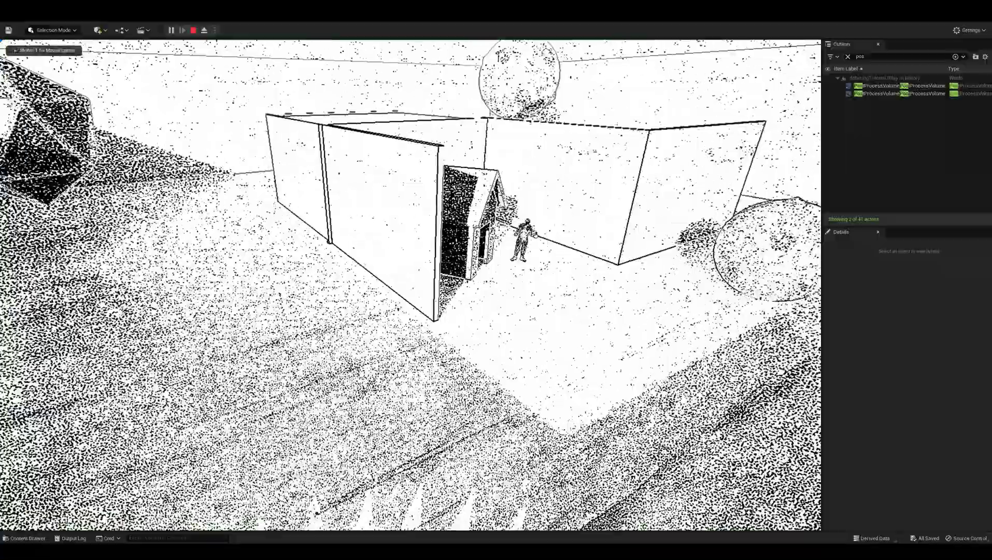
- Move through the running level and around the mannequin to examine the sphere-mapped dithering combined with edge outlines
key(w)
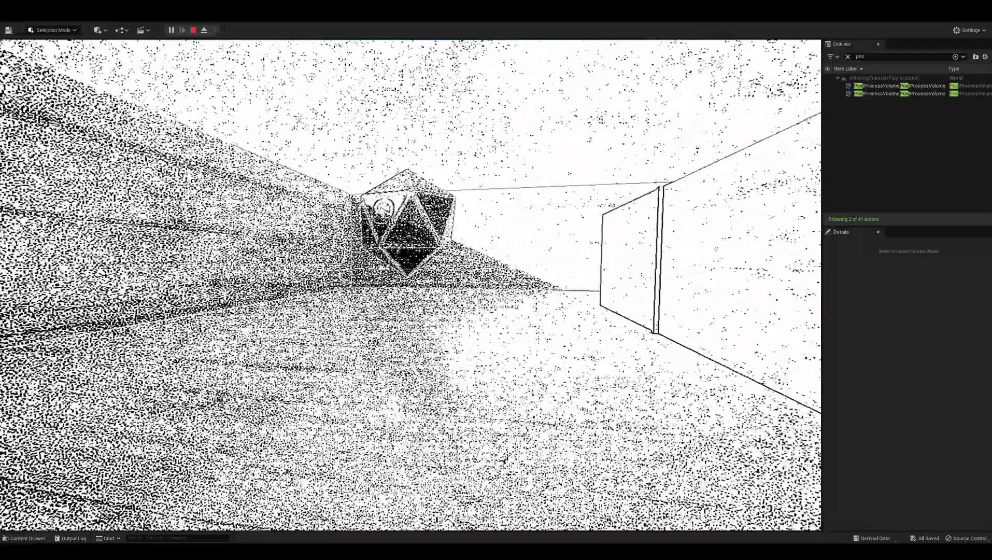
key(w)
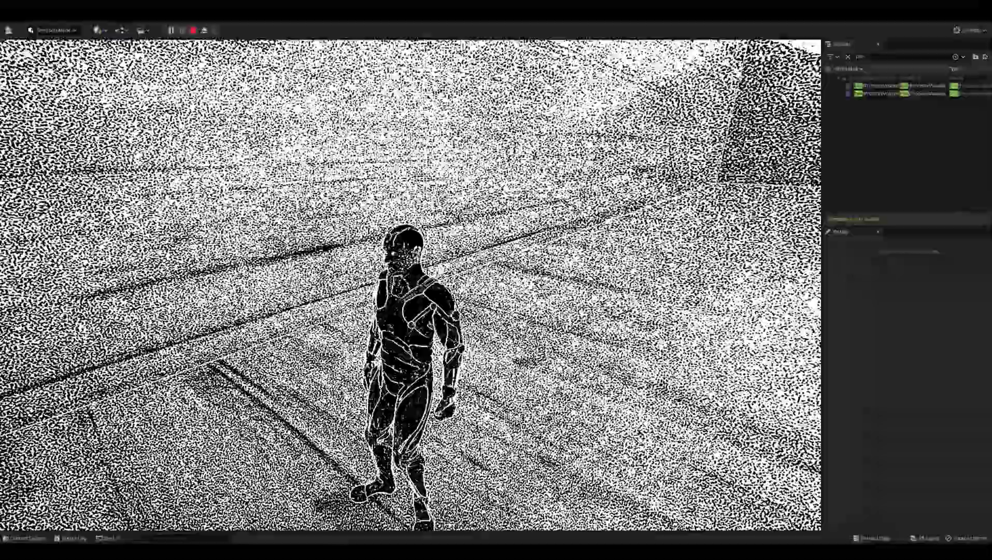
key(s)
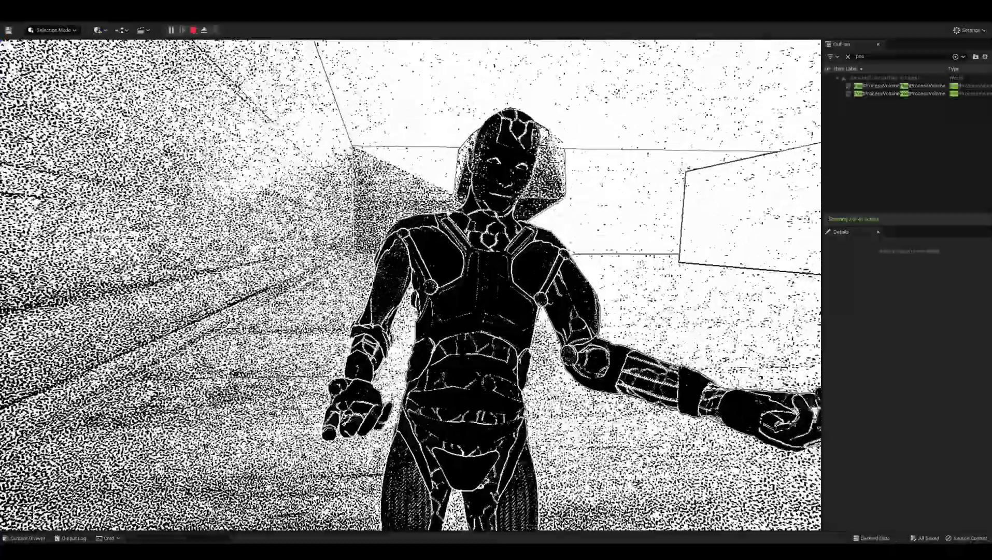
key(w)
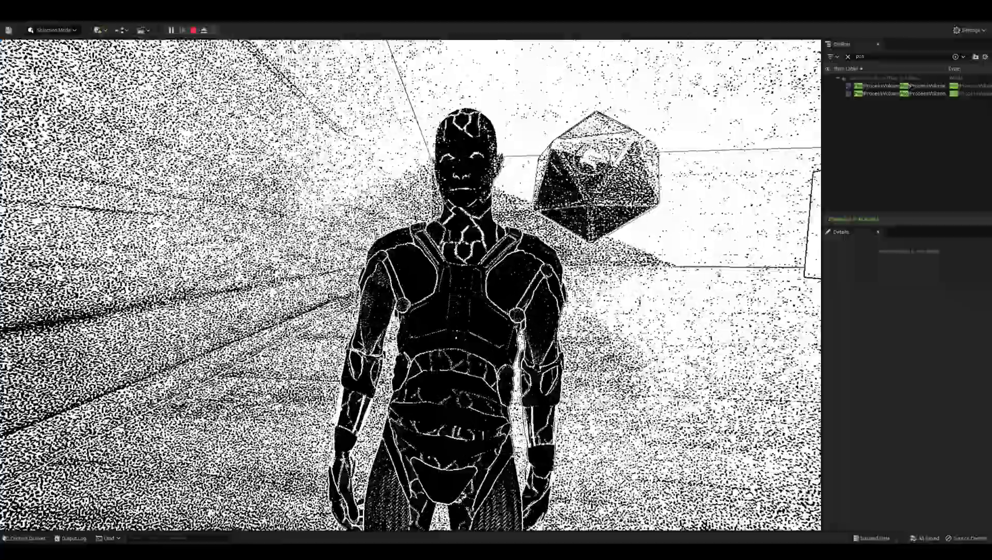
key(s)
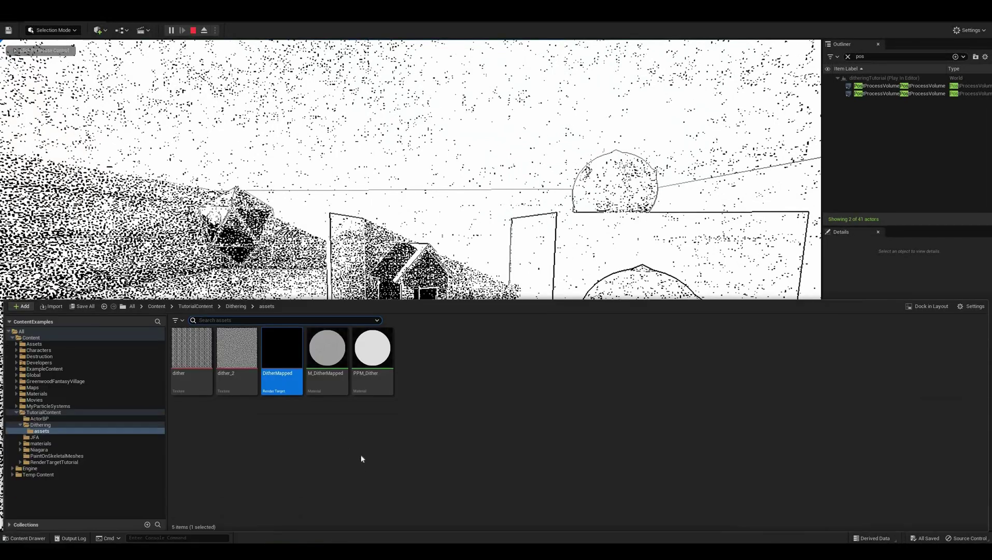
- Open M_DitherMapped and connect the upper Texture Sample's red output to Emissive Color
double_click(335, 361)
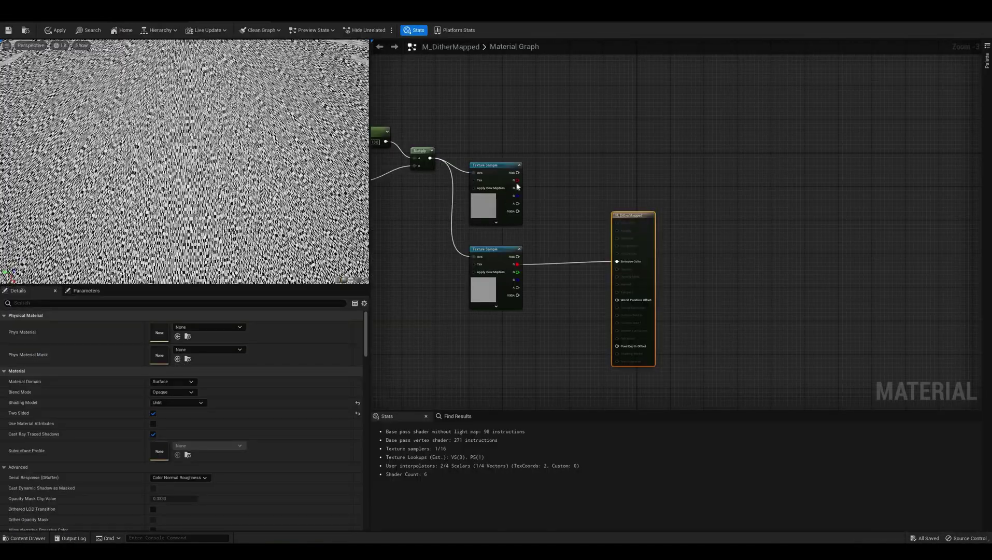
drag(647, 269, 618, 261)
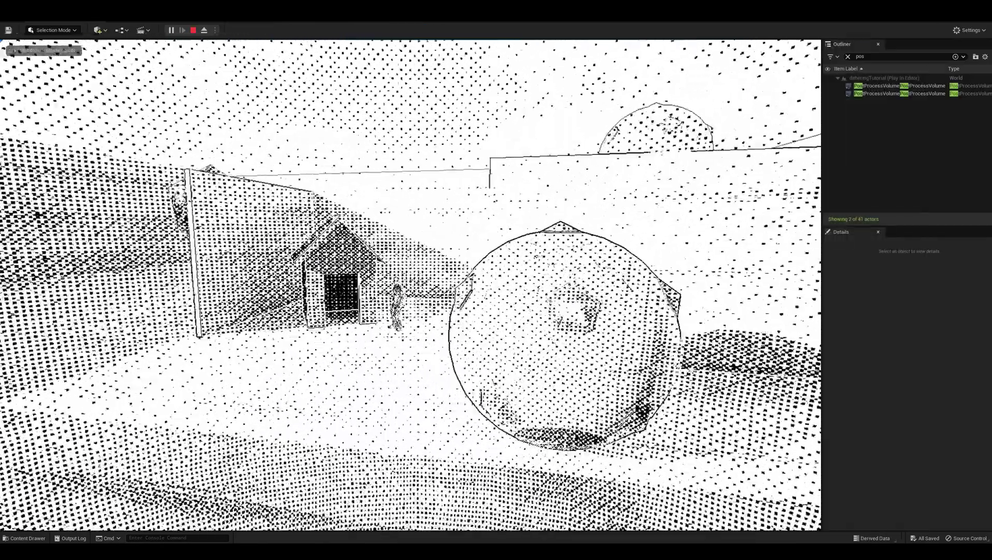
- Move through the running level around the spheres, house and icosahedron to examine the dithering from different angles
key(w)
key(a)
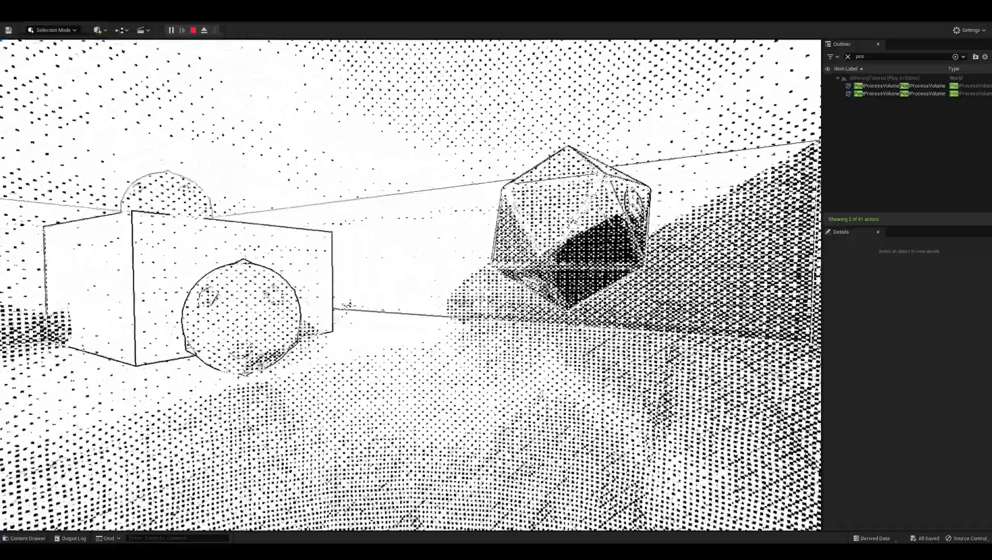
key(s)
key(a)
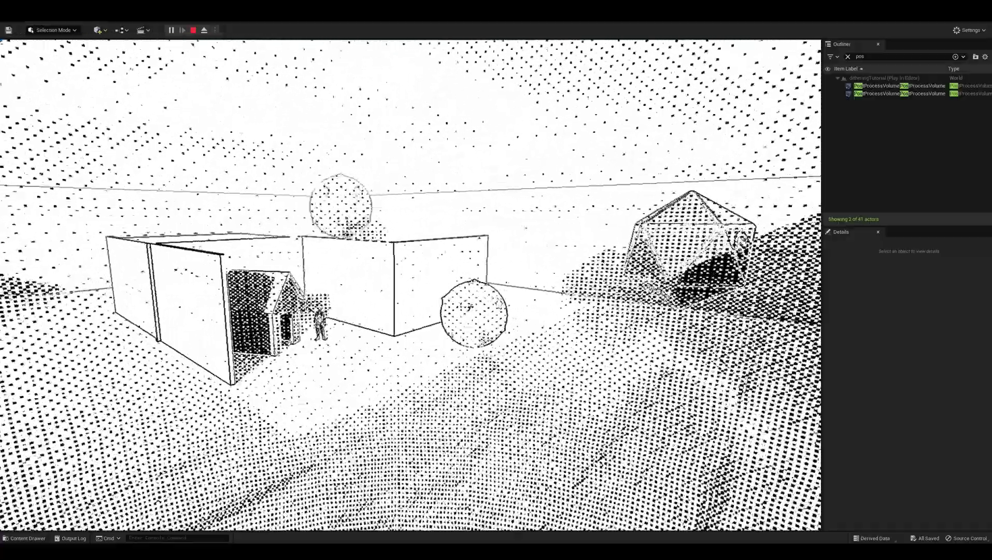
key(w)
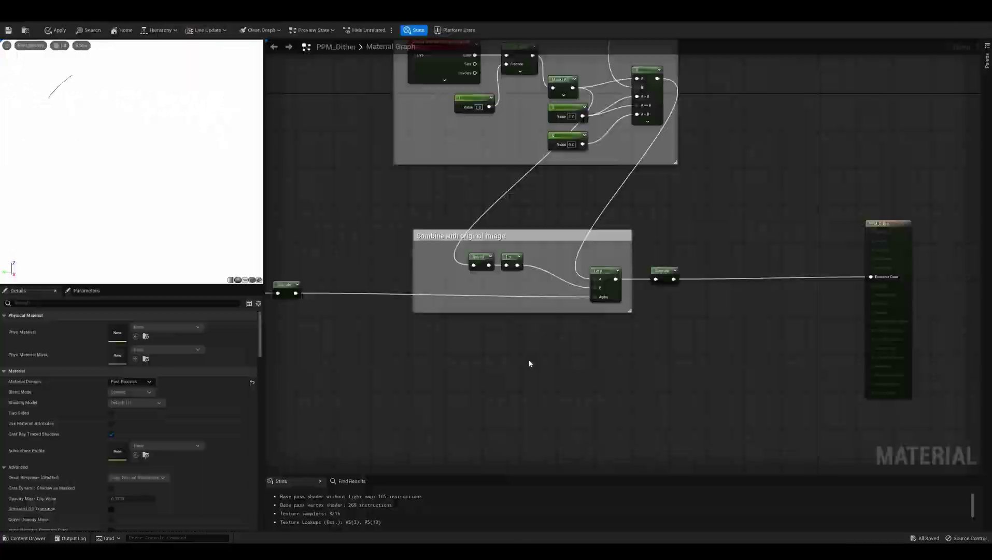
- Add a vector parameter named ColorDark below the Combine with original image group in PPM_Dither
right_click(529, 363)
text(ve)
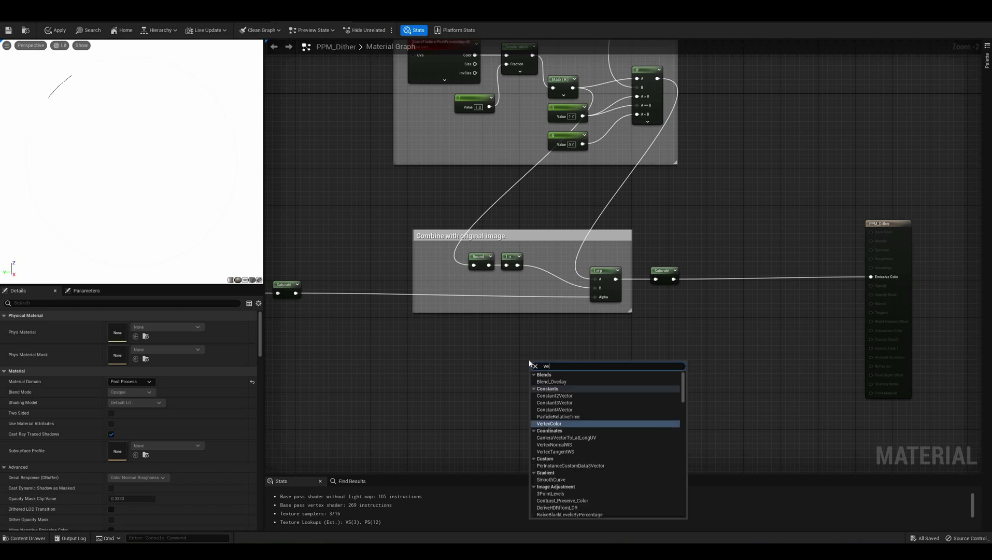
text(ctorparam)
key(Return)
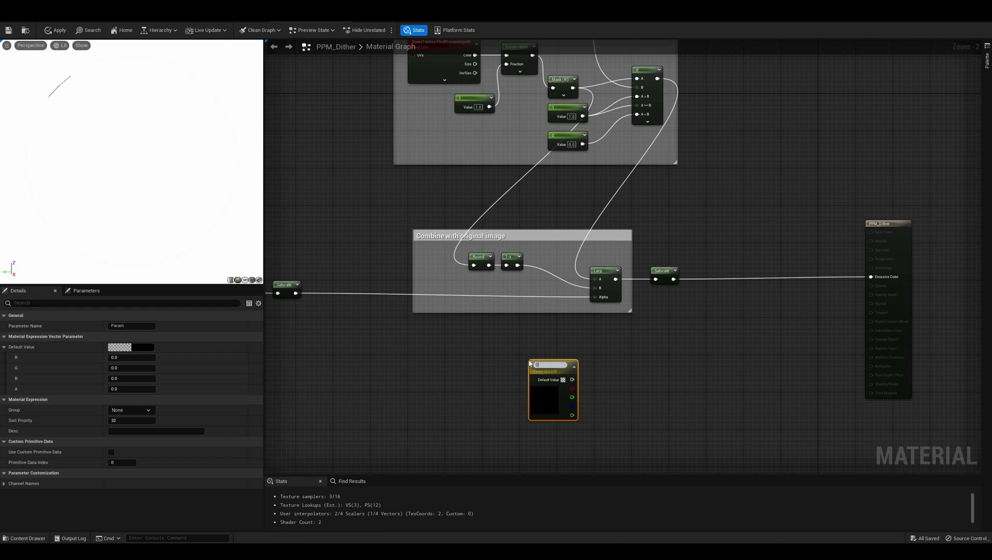
text(ColorDark)
key(Return)
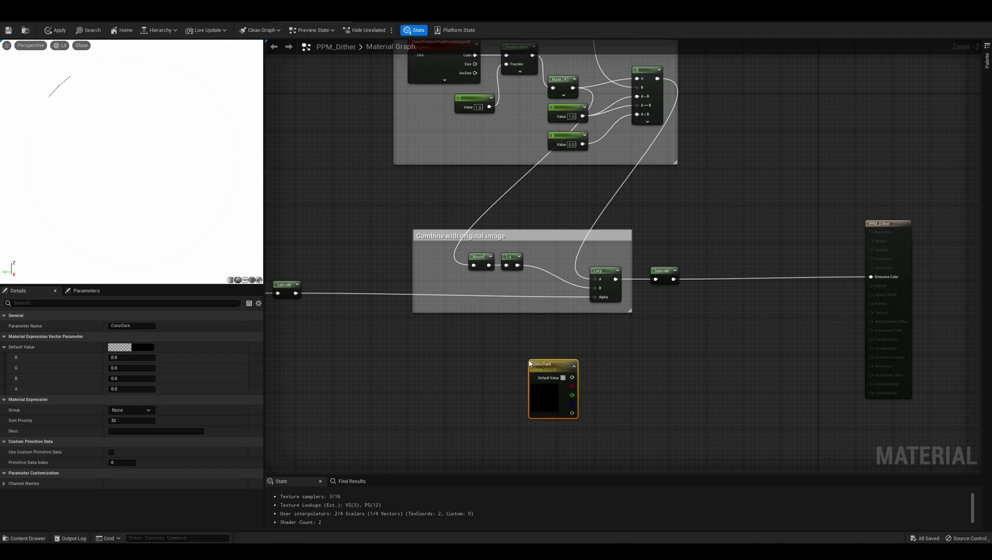
- Duplicate the ColorDark parameter and rename the copy beneath it ColorLight
key(ctrl+d)
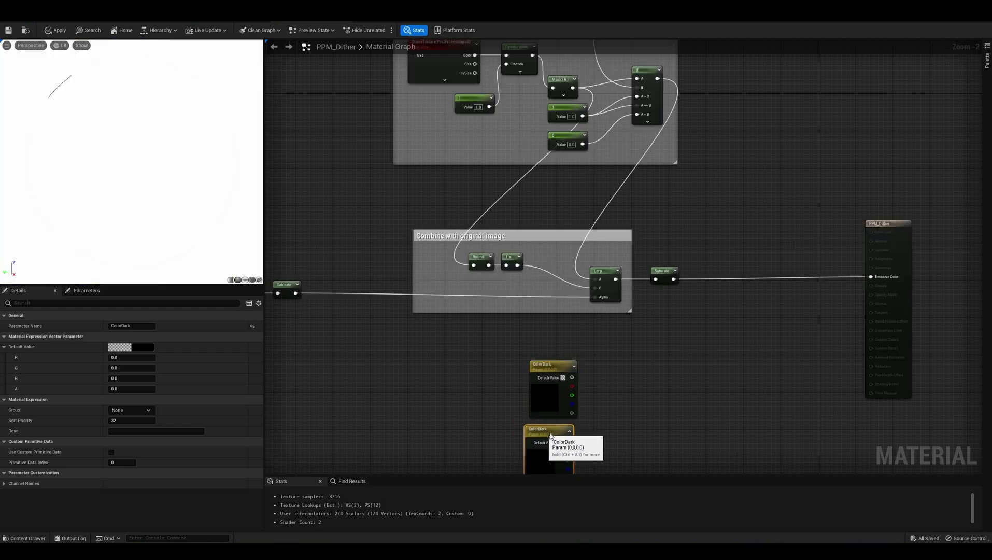
double_click(549, 431)
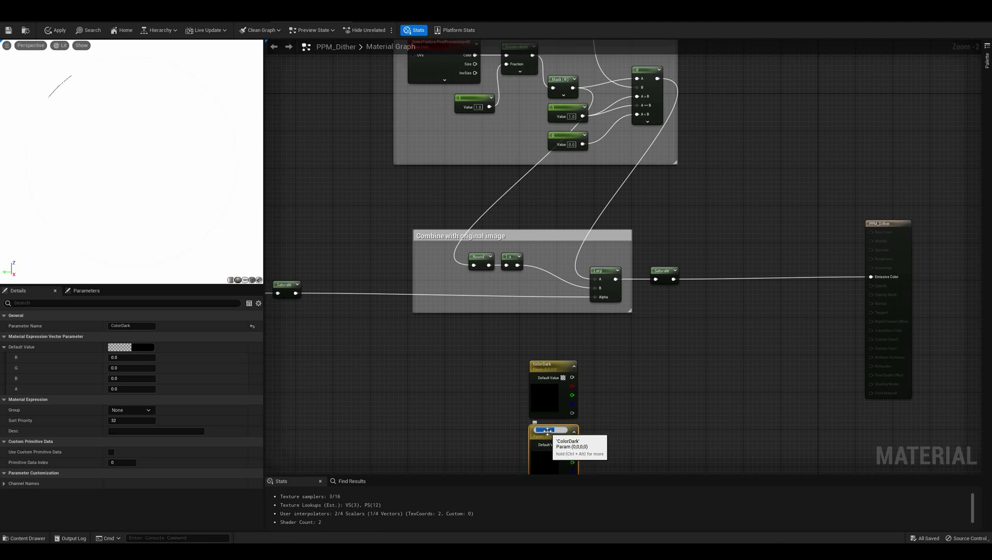
text(Color)
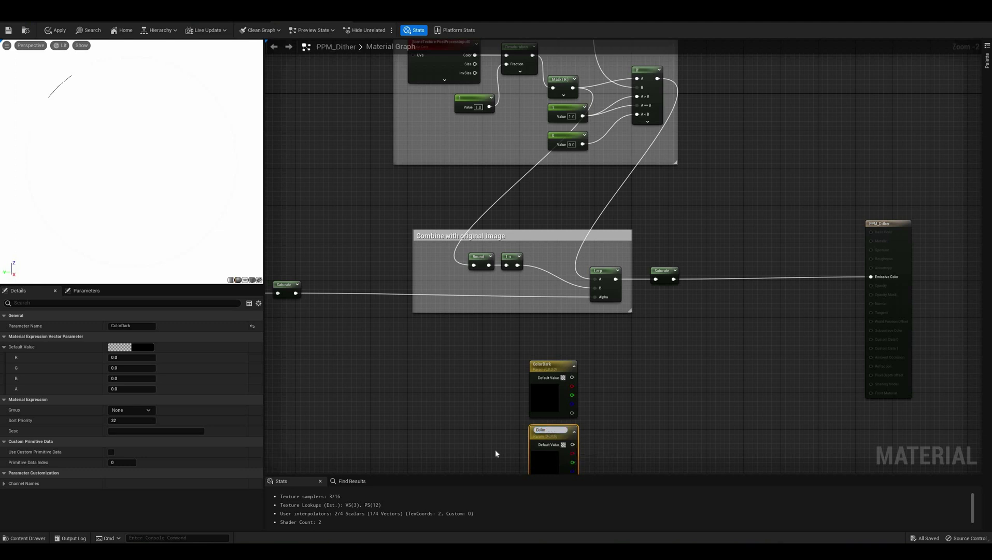
text(Light)
key(Return)
- Add a Lerp with the final Saturate as Alpha, ColorDark as A and ColorLight as B, and feed it to Emissive Color
right_click(713, 327)
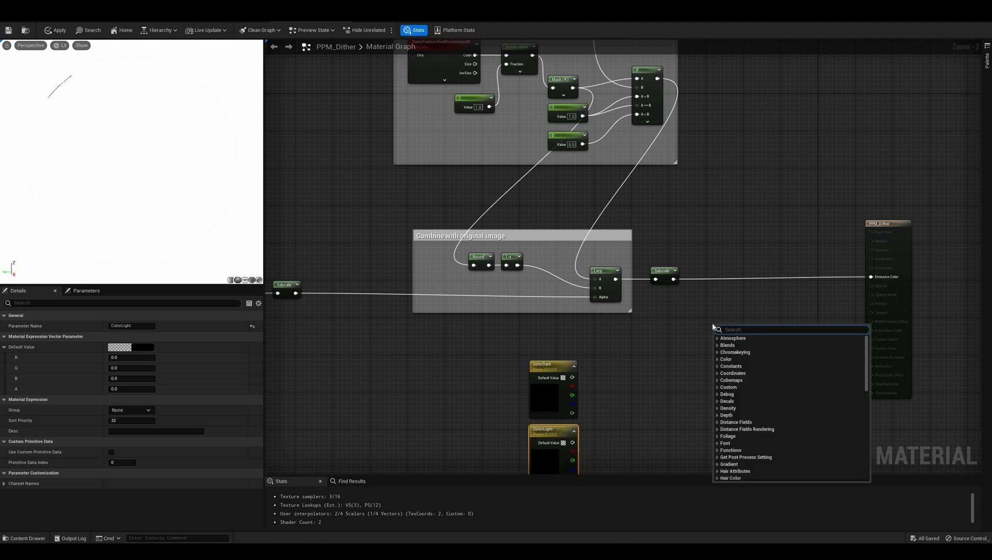
text(lerp)
key(Return)
drag(673, 280, 720, 358)
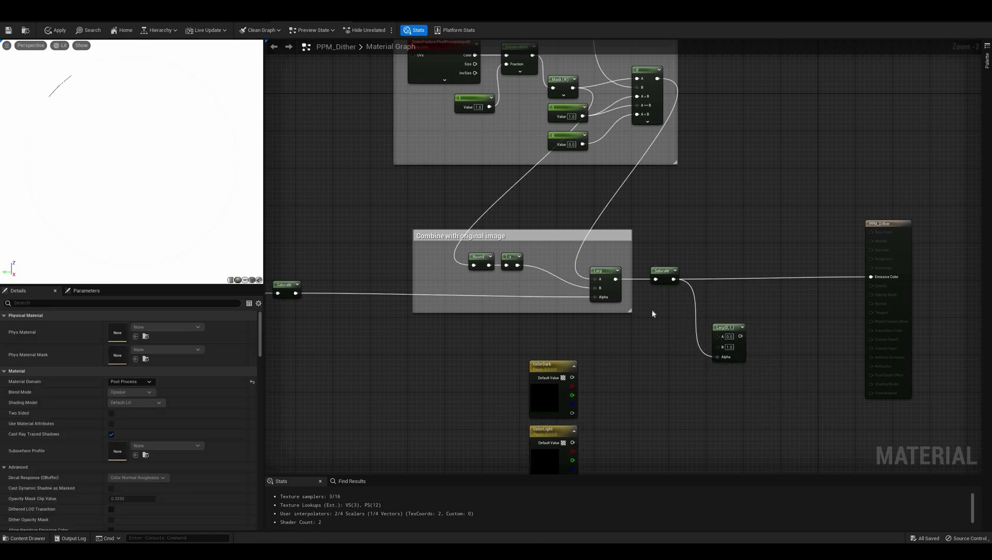
drag(573, 378, 718, 336)
drag(572, 442, 872, 276)
- Set the ColorDark parameter's default color to a very dark green
click(552, 366)
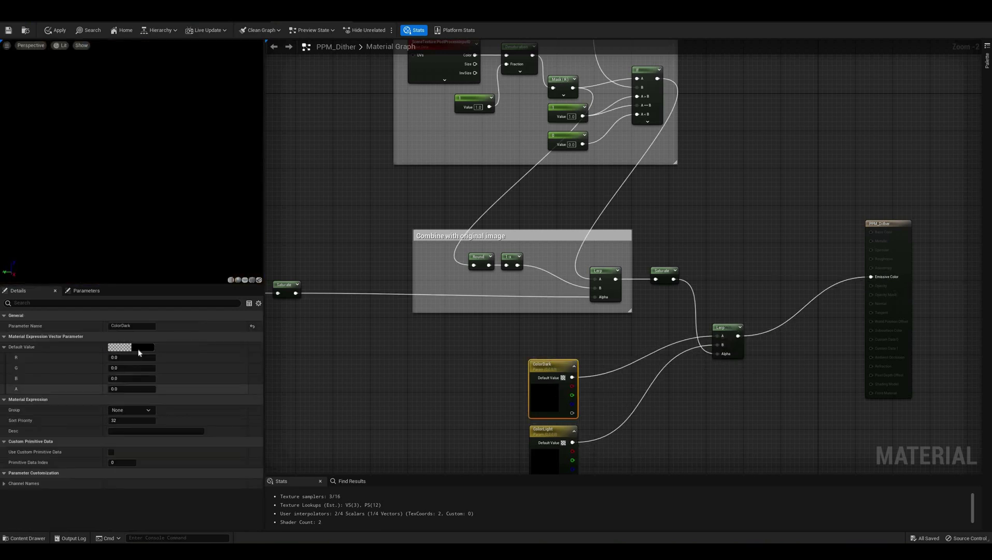
double_click(554, 367)
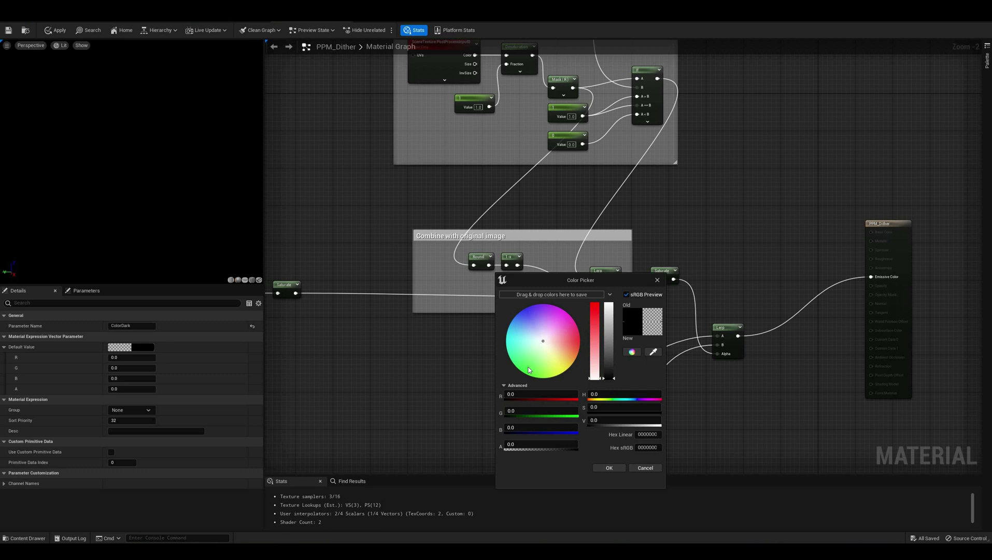
click(610, 376)
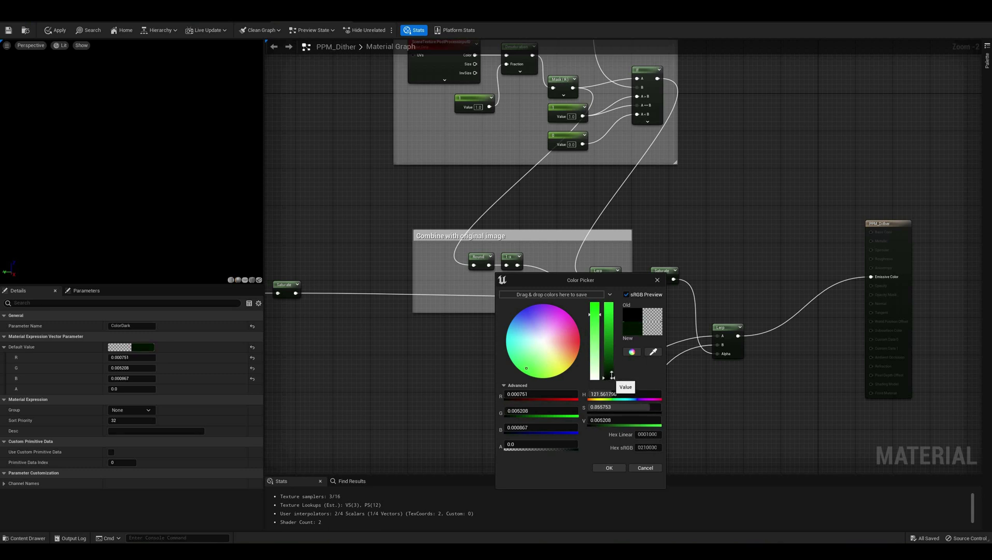
drag(613, 375, 611, 376)
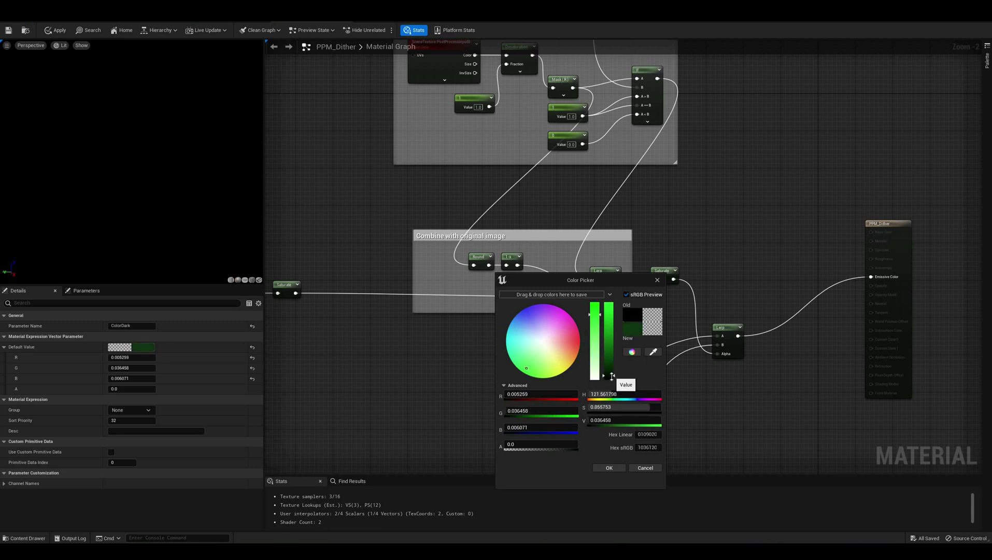
click(609, 467)
- Set the ColorLight parameter's default to a pale cyan of about R 0.68, G 0.87, B 0.92, and apply the material
click(555, 456)
click(139, 347)
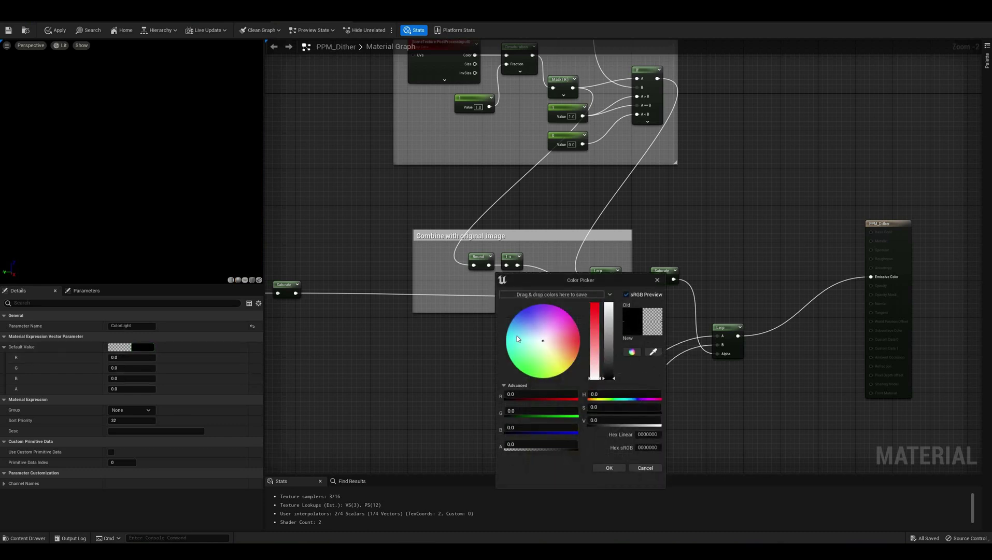
click(518, 336)
click(600, 360)
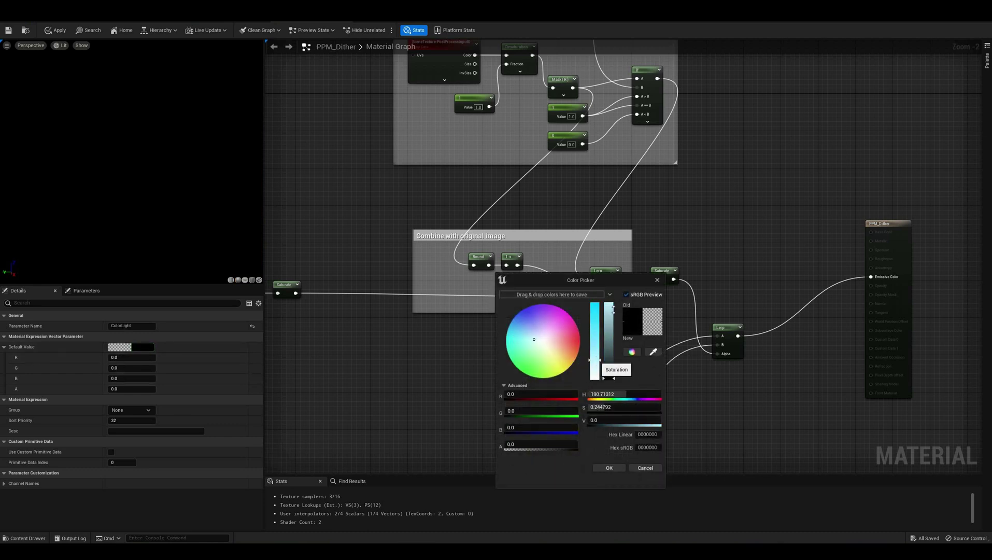
click(613, 305)
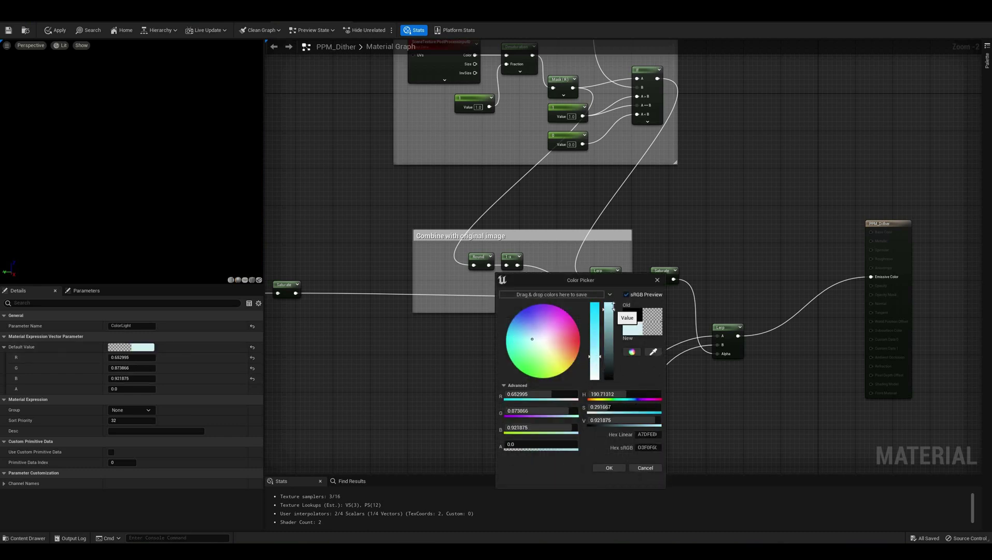
click(610, 468)
click(52, 30)
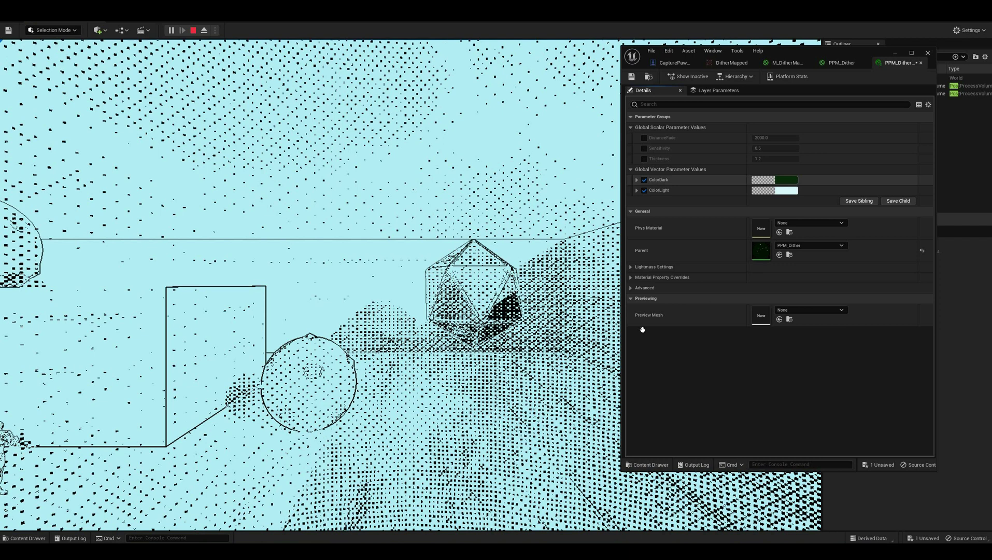
- Change the ColorDark override in the PPM_Dither material instance to a dark red with a value of about 0.24
click(775, 180)
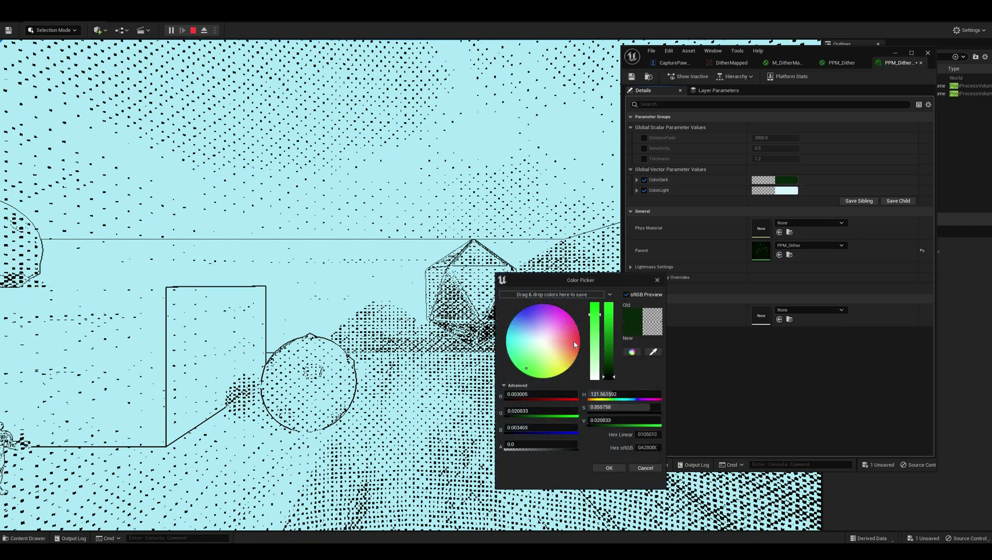
click(575, 342)
click(612, 317)
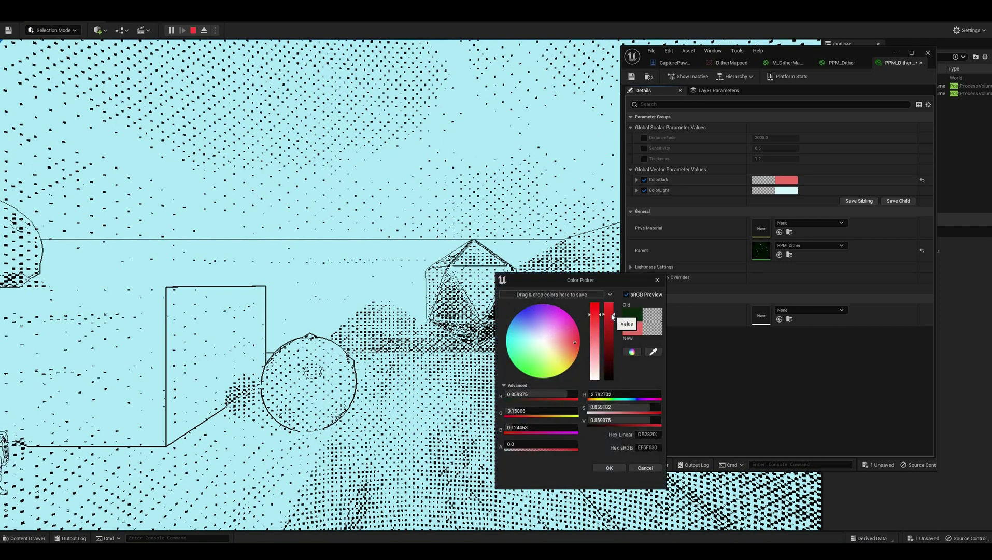
click(612, 360)
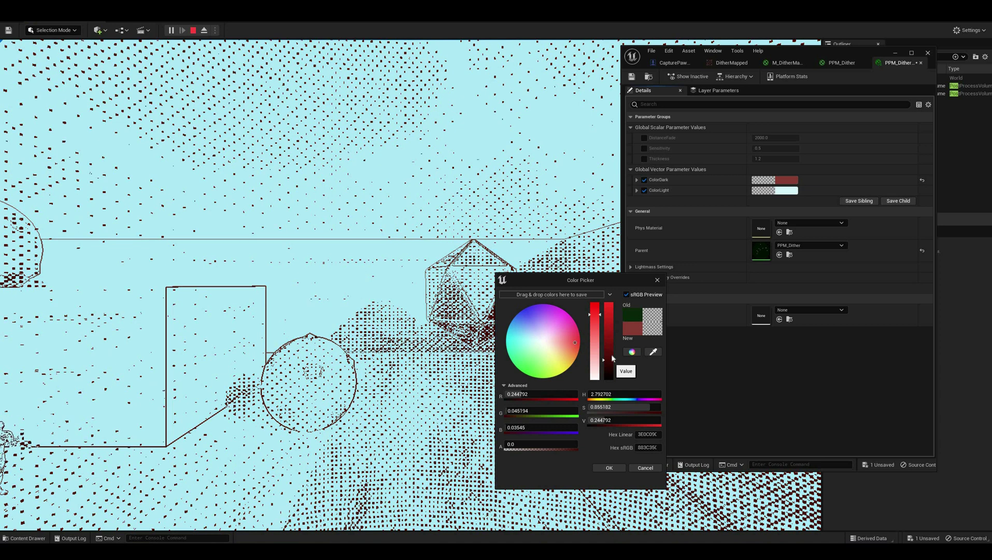
click(609, 468)
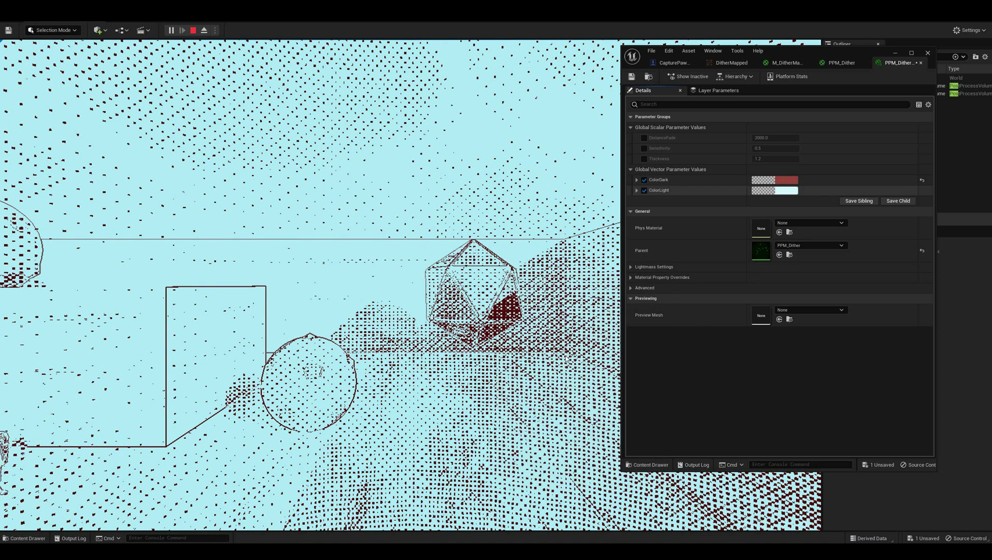
- Change the material instance's ColorLight override to a pale pink and save the instance
click(786, 190)
click(552, 340)
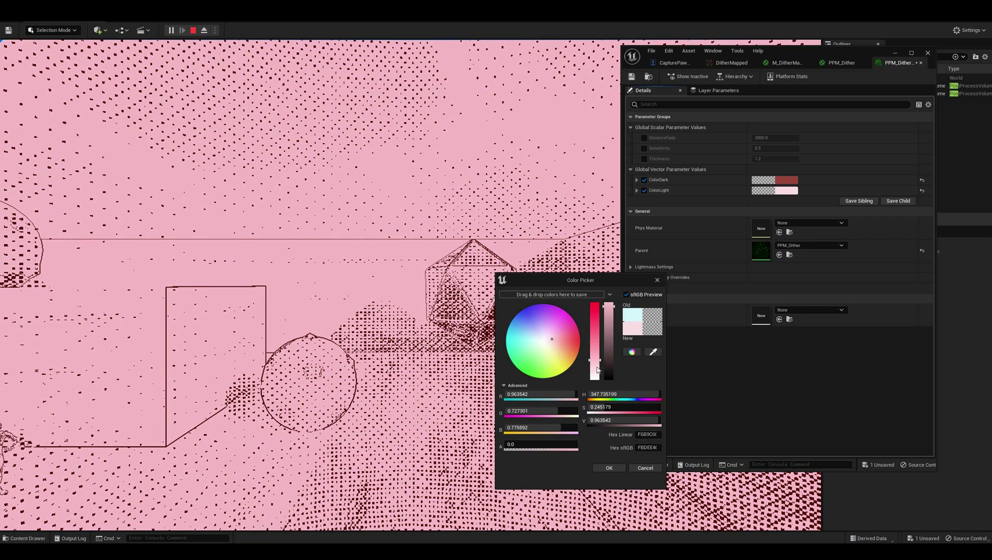
click(597, 371)
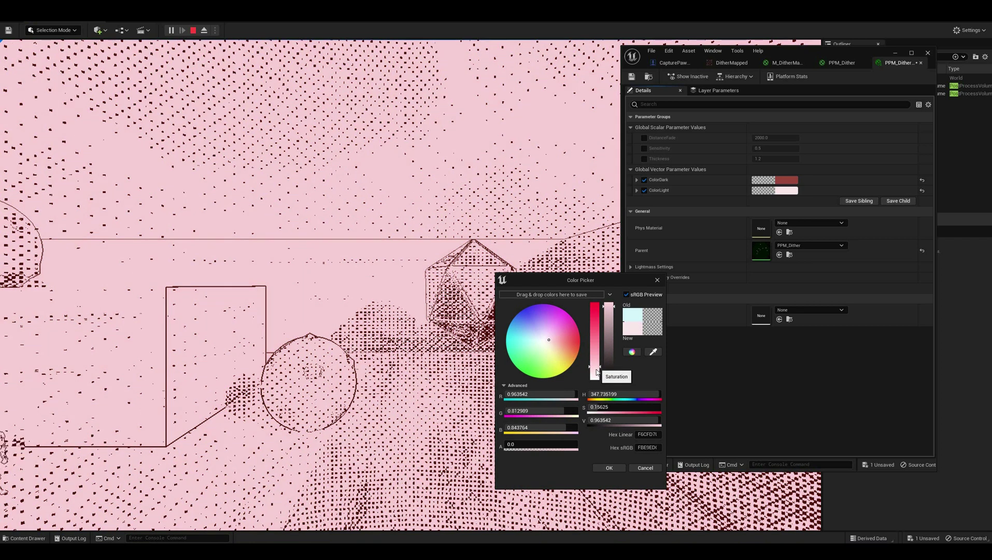
click(609, 468)
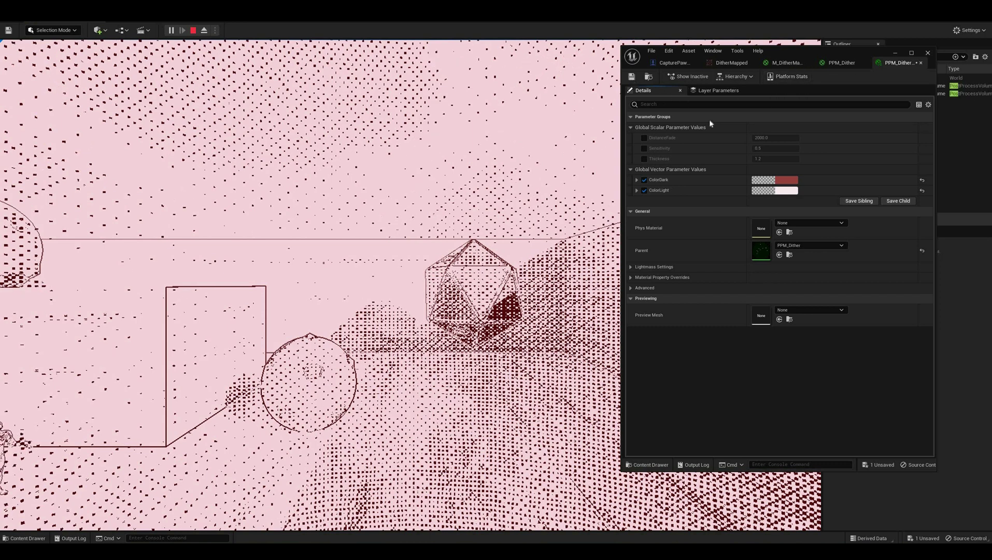
key(ctrl+s)
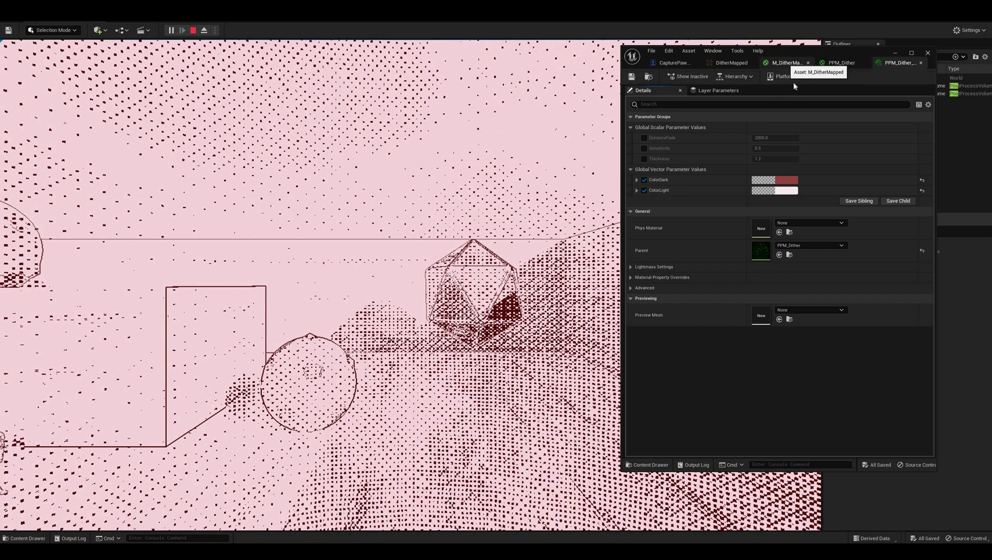
- Set the Density parameter's default value to 20 in M_DitherMapped and view the finer dithering in the running level
click(786, 62)
right_drag(738, 173, 768, 176)
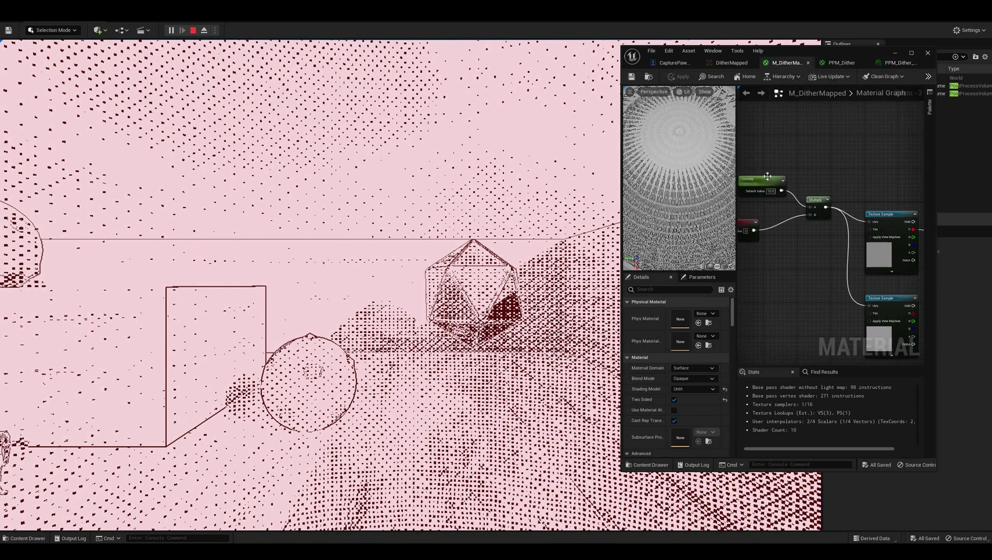
click(761, 179)
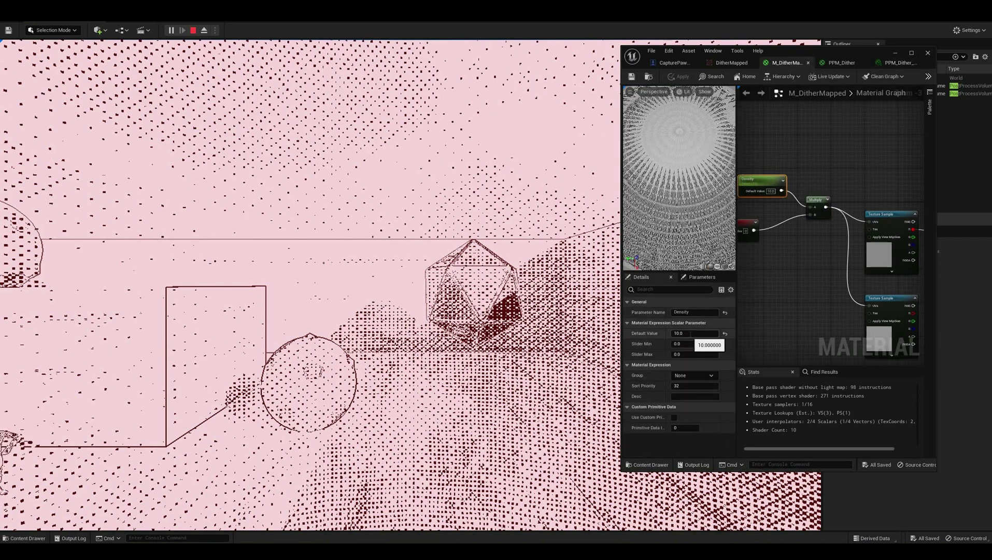
click(691, 334)
text(20)
key(Return)
click(539, 332)
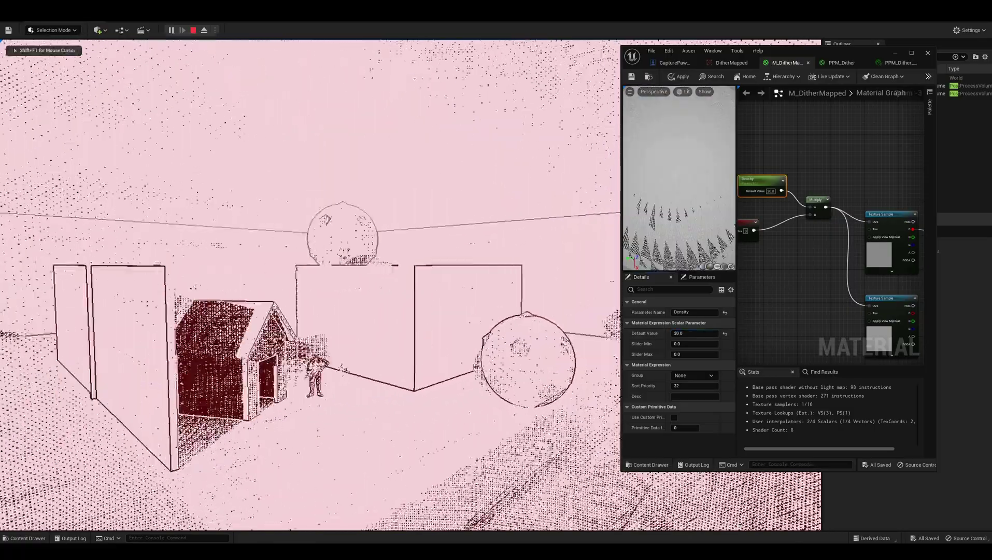
key(w)
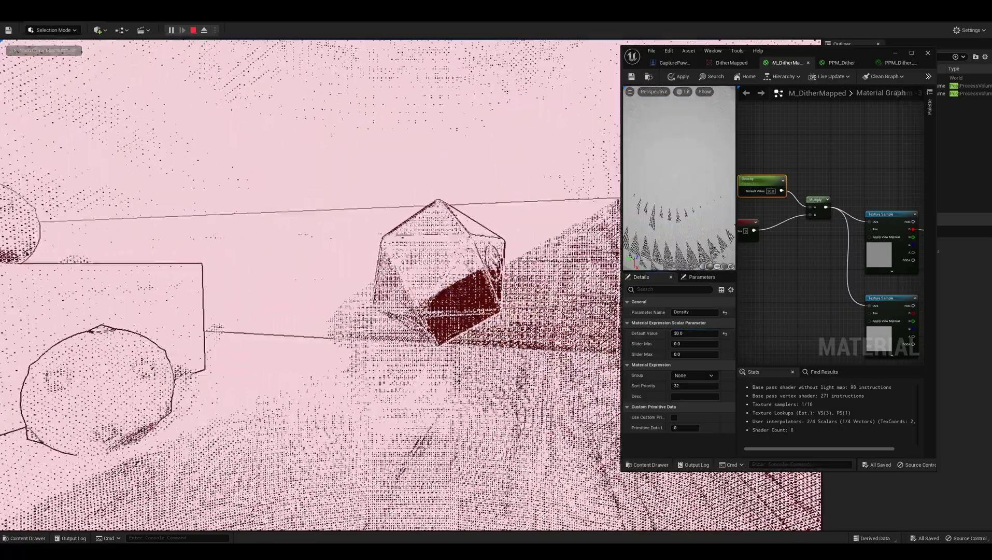